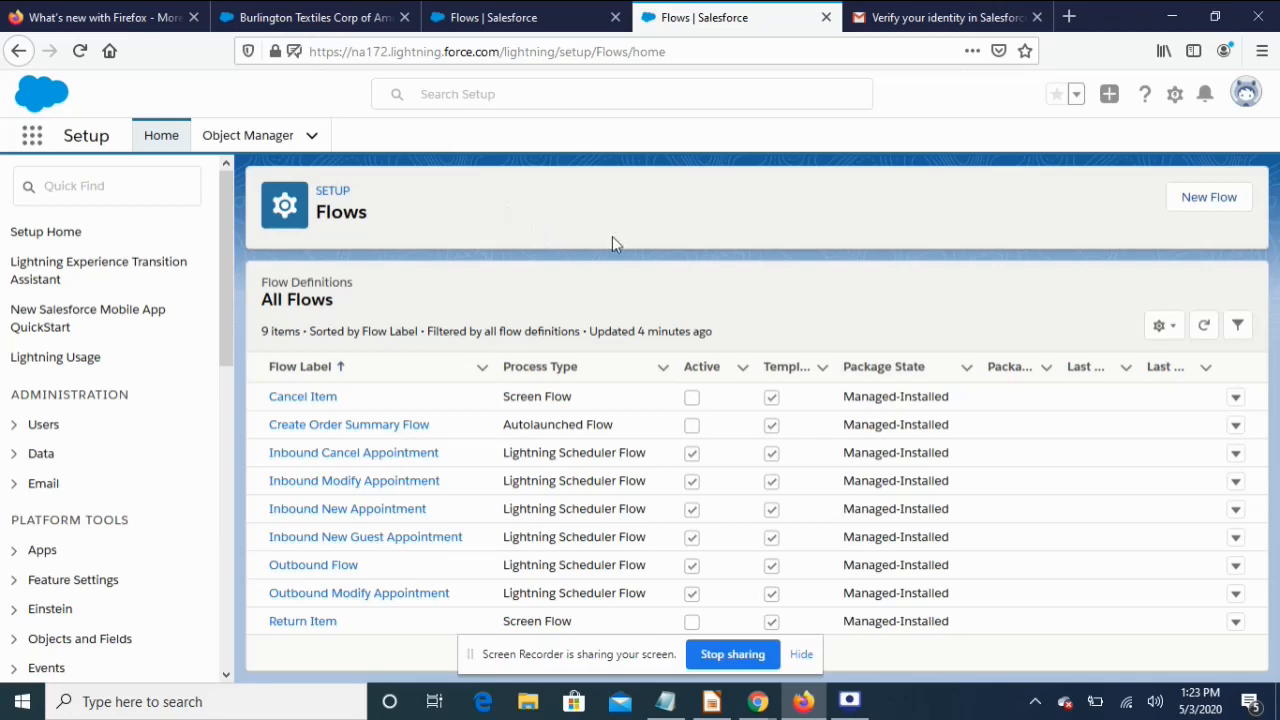
Create a new blank Screen Flow, letting Flow Builder open in a new tab
left_click(1211, 200)
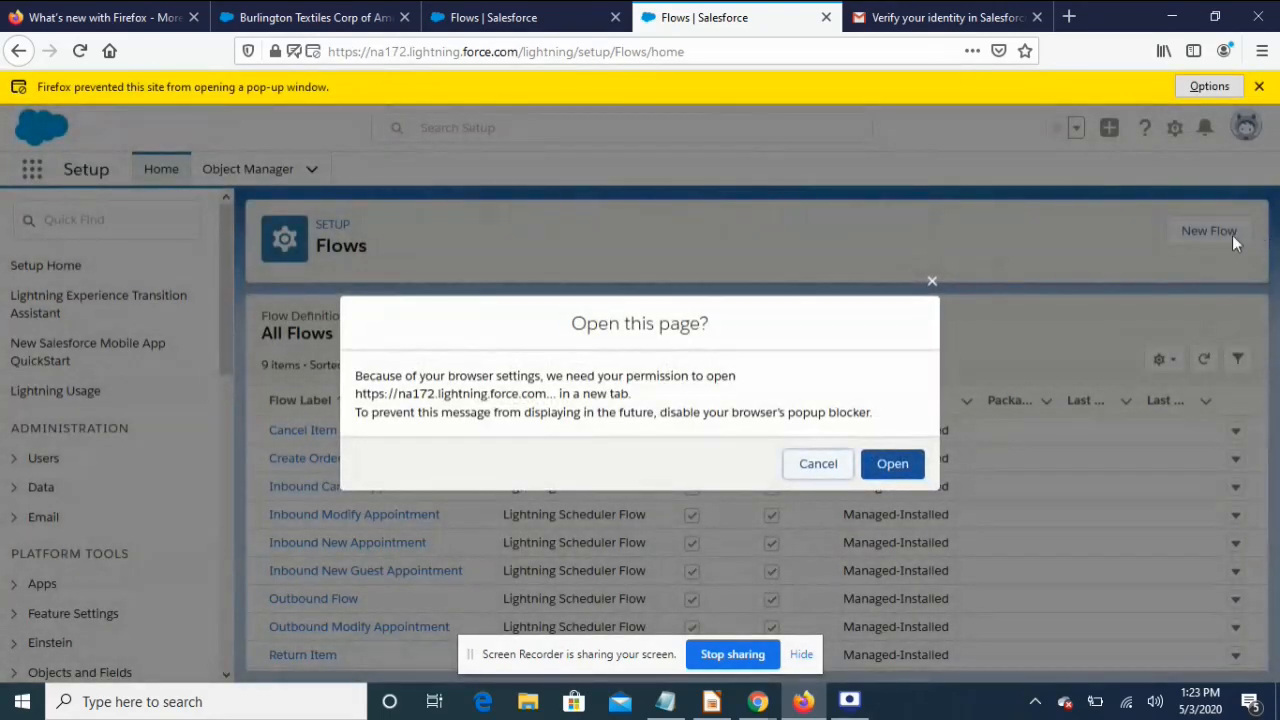
left_click(893, 463)
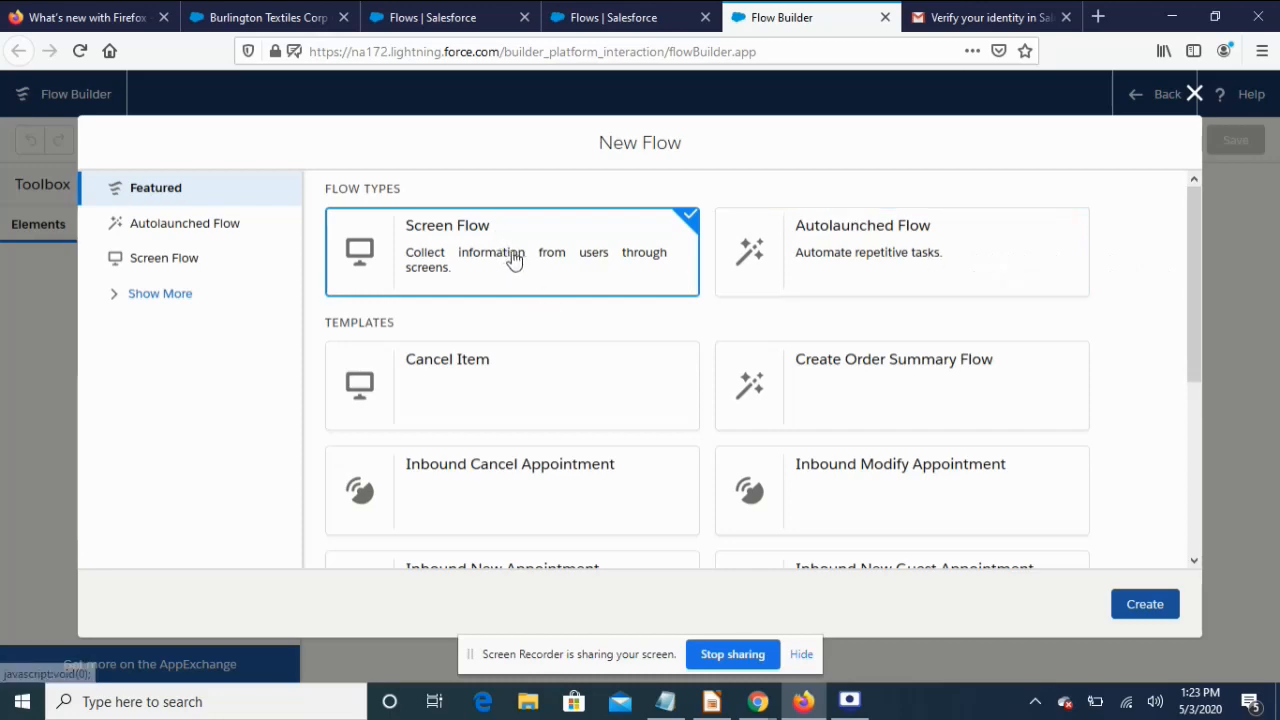
left_click(1145, 605)
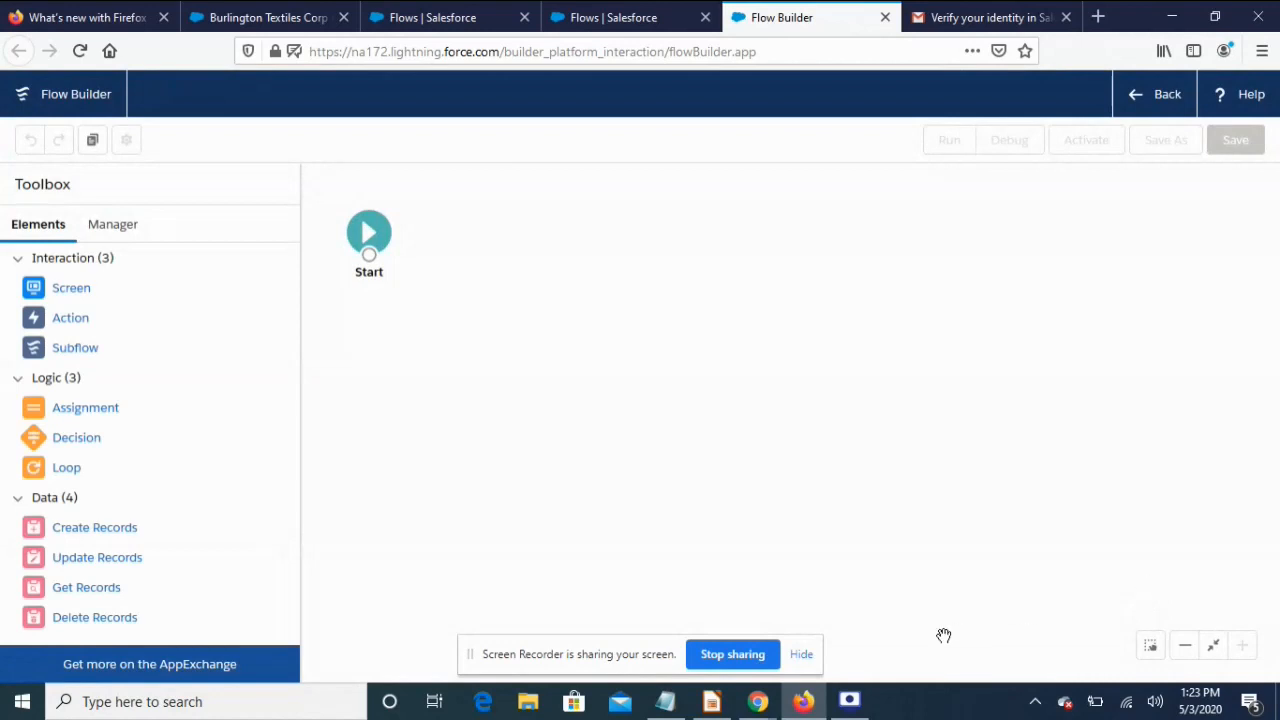
left_click(802, 656)
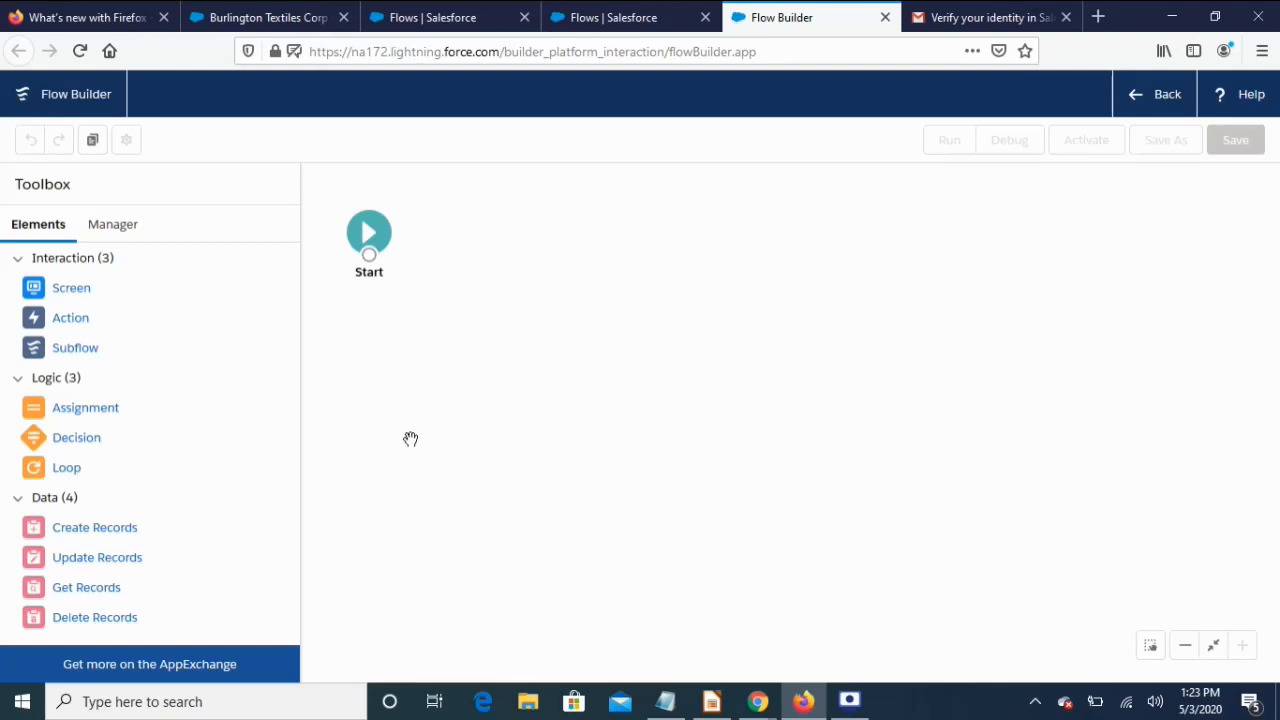
Place a Screen element on the canvas and add a Display Text component ready for editing
left_click_drag(62, 290, 531, 331)
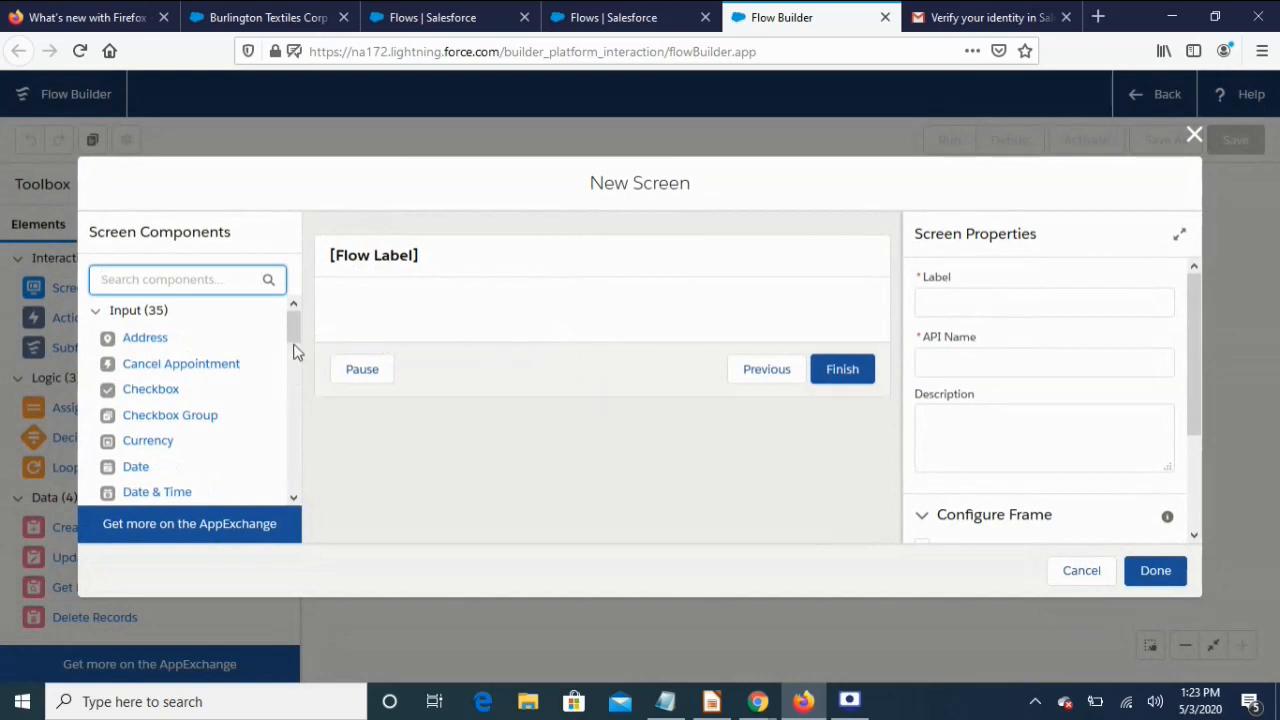
left_click_drag(296, 336, 288, 490)
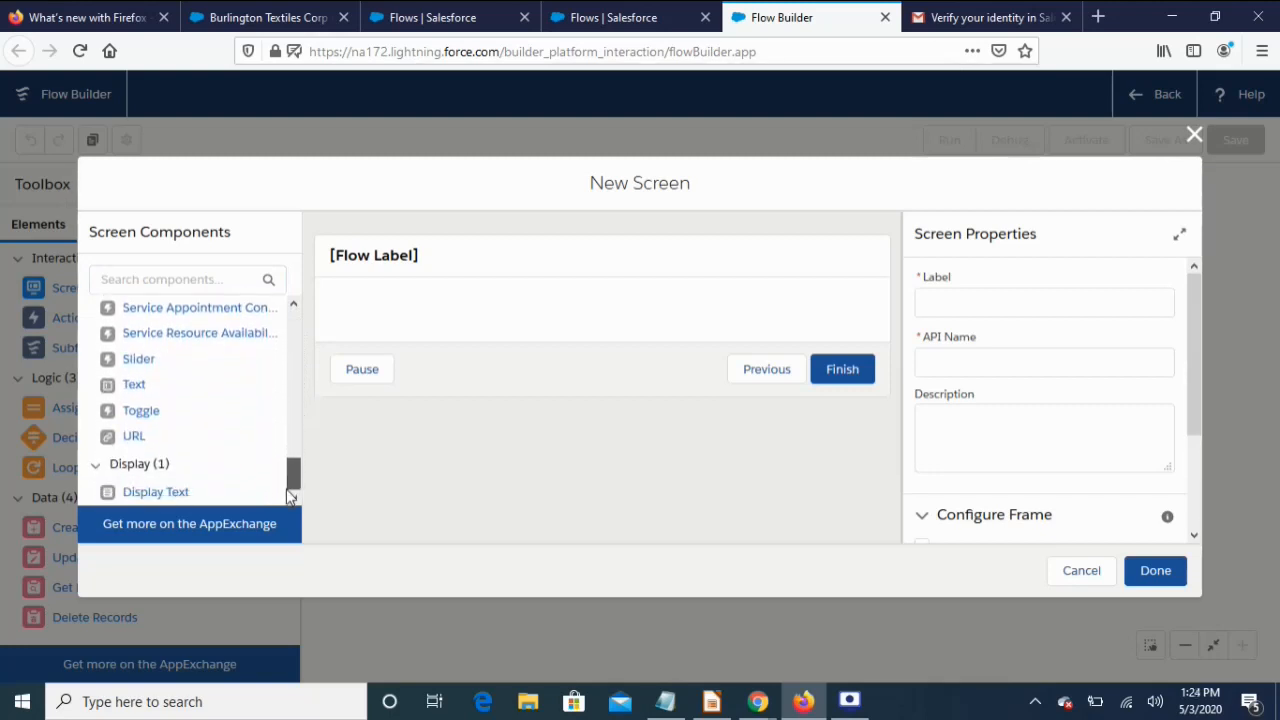
left_click_drag(167, 500, 446, 320)
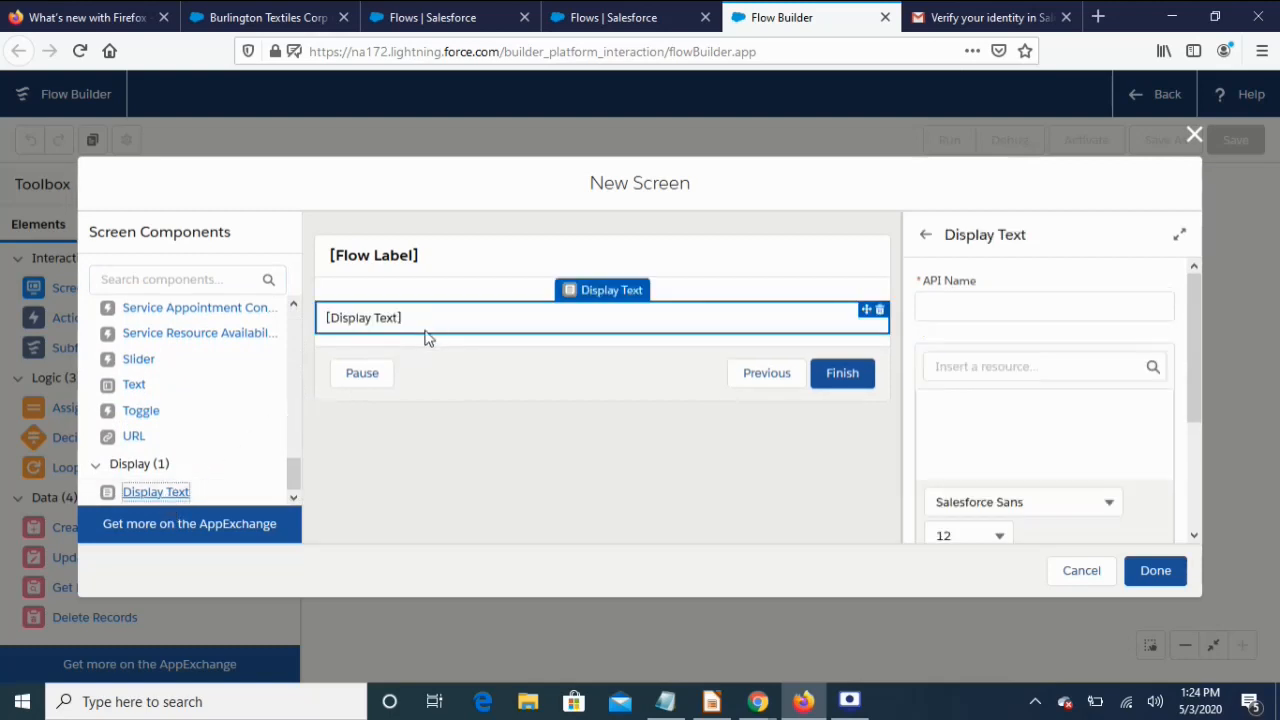
left_click(386, 320)
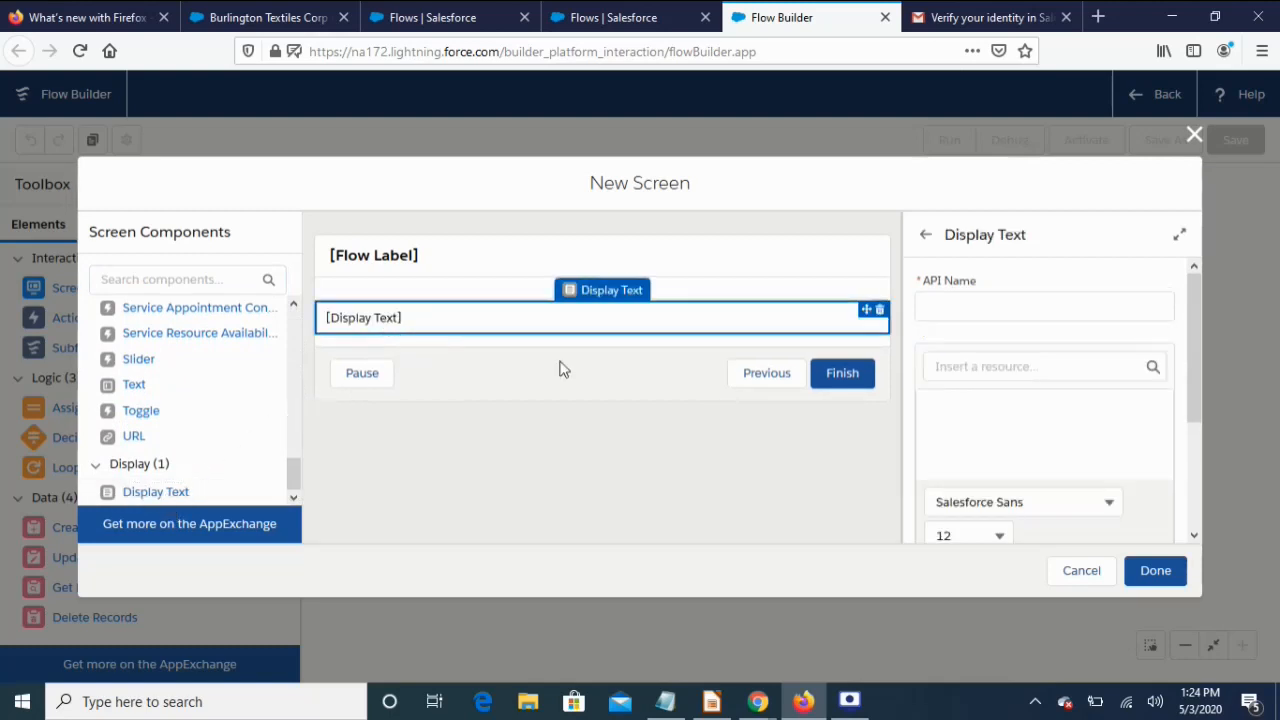
left_click(962, 436)
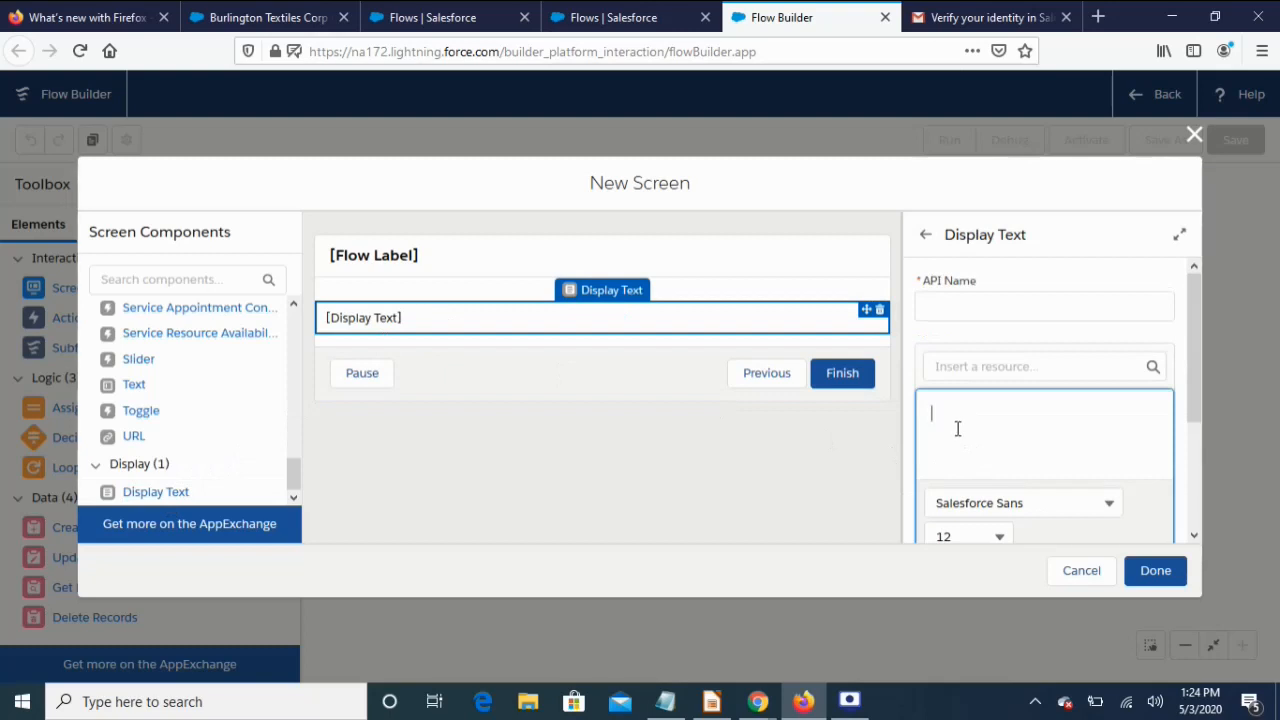
Enter 'Hello' with 'Have a nice Day!' on the line below, correcting a typo
type("Hello")
key("Return")
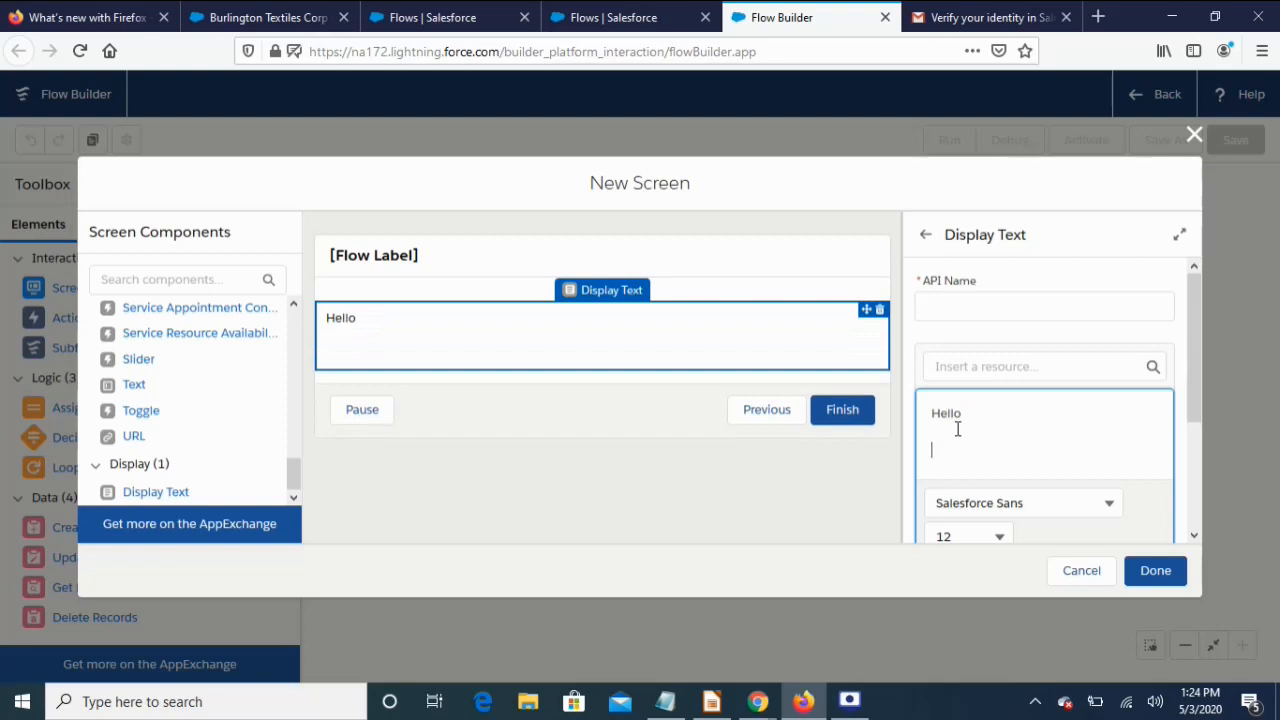
type("Have a nice Day!")
Browse the $Flow global variables in the resource picker, clearing the {!$Flow.} entry each time
left_click(997, 367)
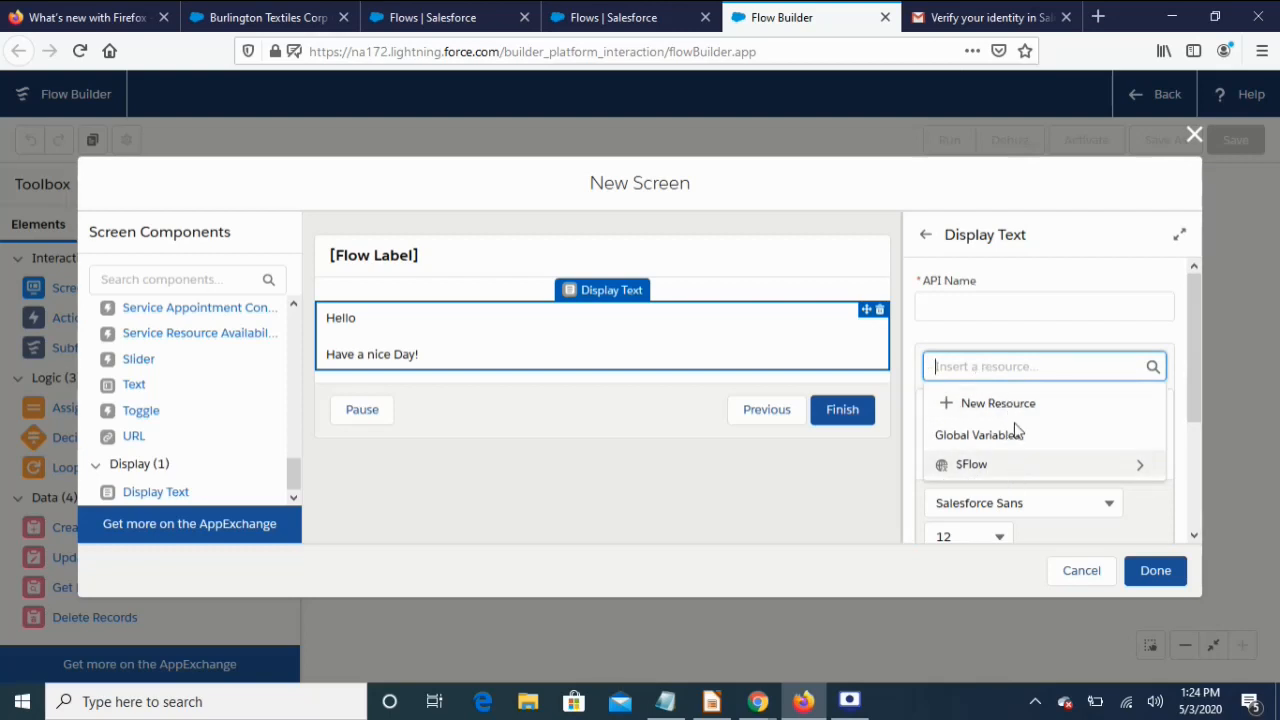
left_click(965, 466)
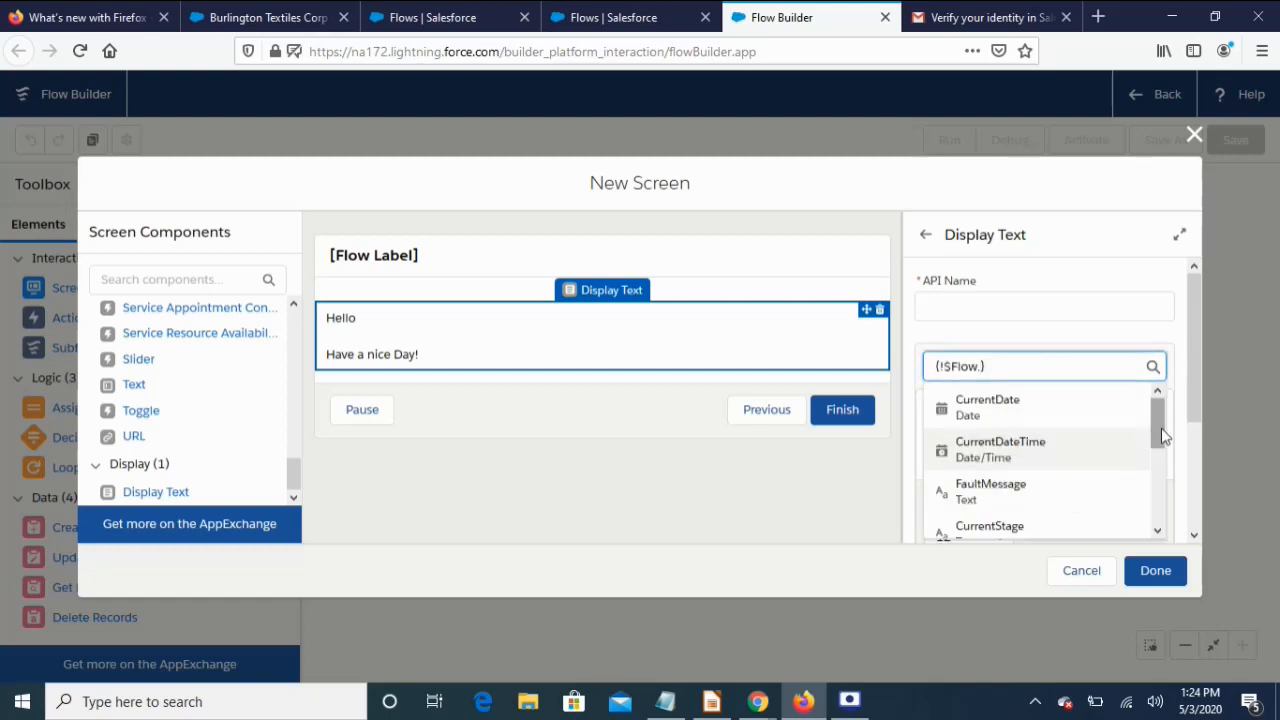
mouse_move(1158, 420)
left_mouse_down()
mouse_move(1155, 530)
mouse_move(1162, 411)
left_mouse_up()
left_click(1022, 367)
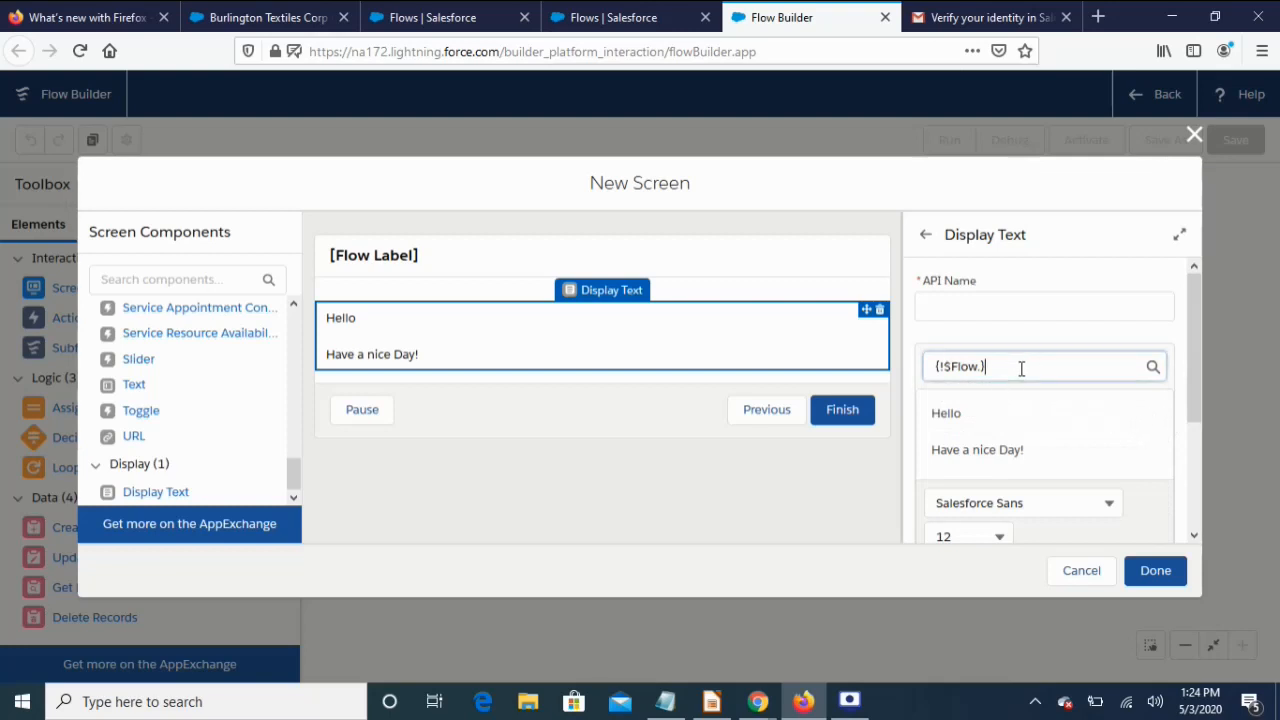
left_click_drag(1035, 370, 889, 362)
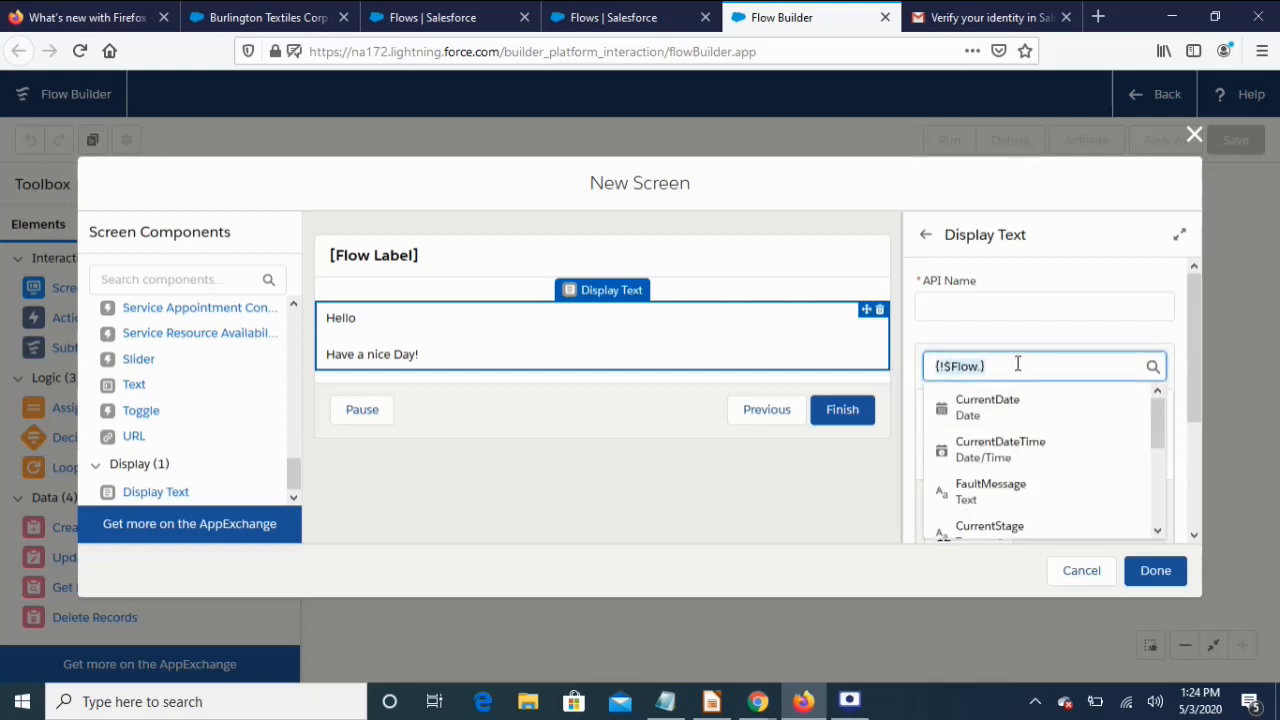
key("BackSpace")
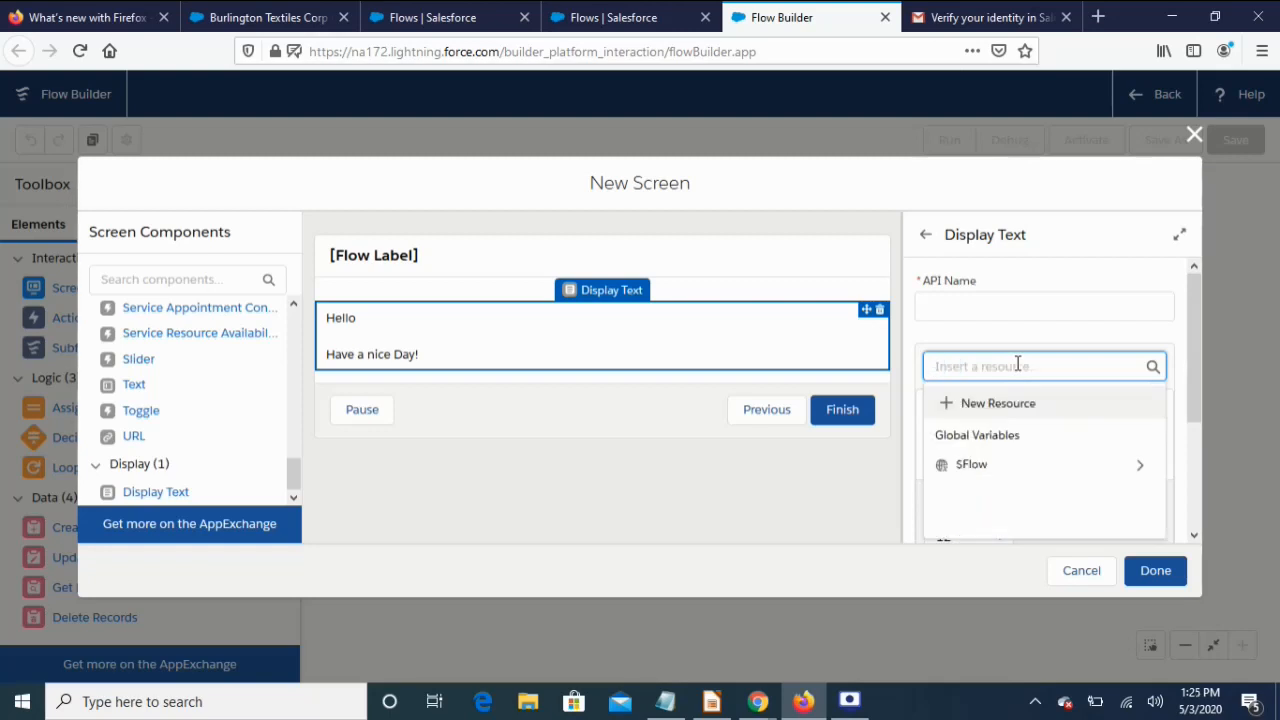
left_click(972, 472)
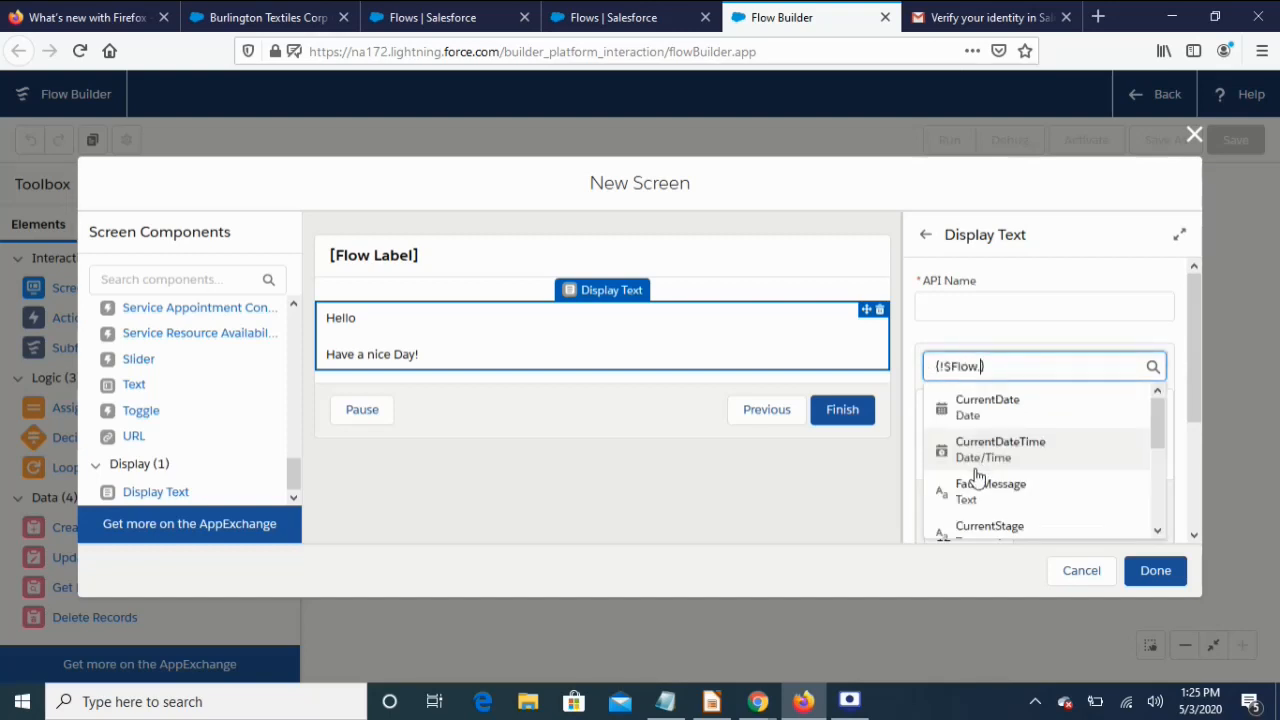
left_click_drag(1153, 416, 1183, 421)
left_click(1185, 420)
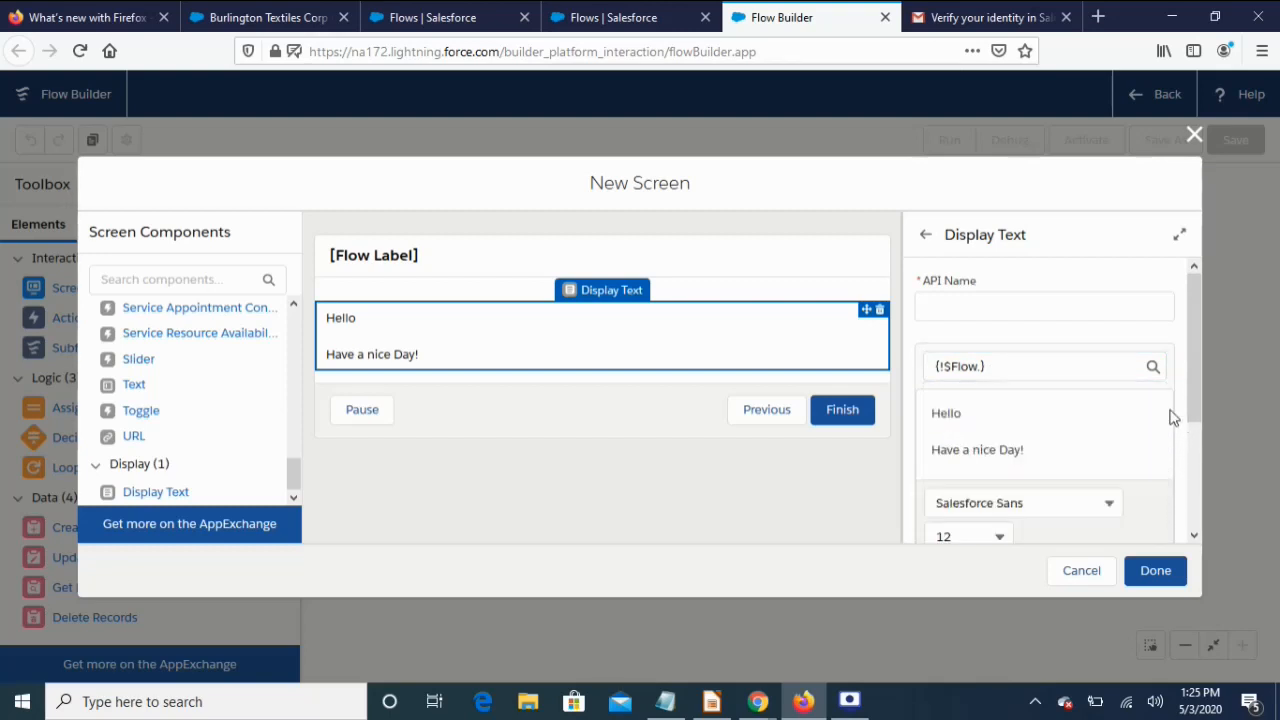
left_click(1020, 365)
left_click_drag(1057, 366, 880, 377)
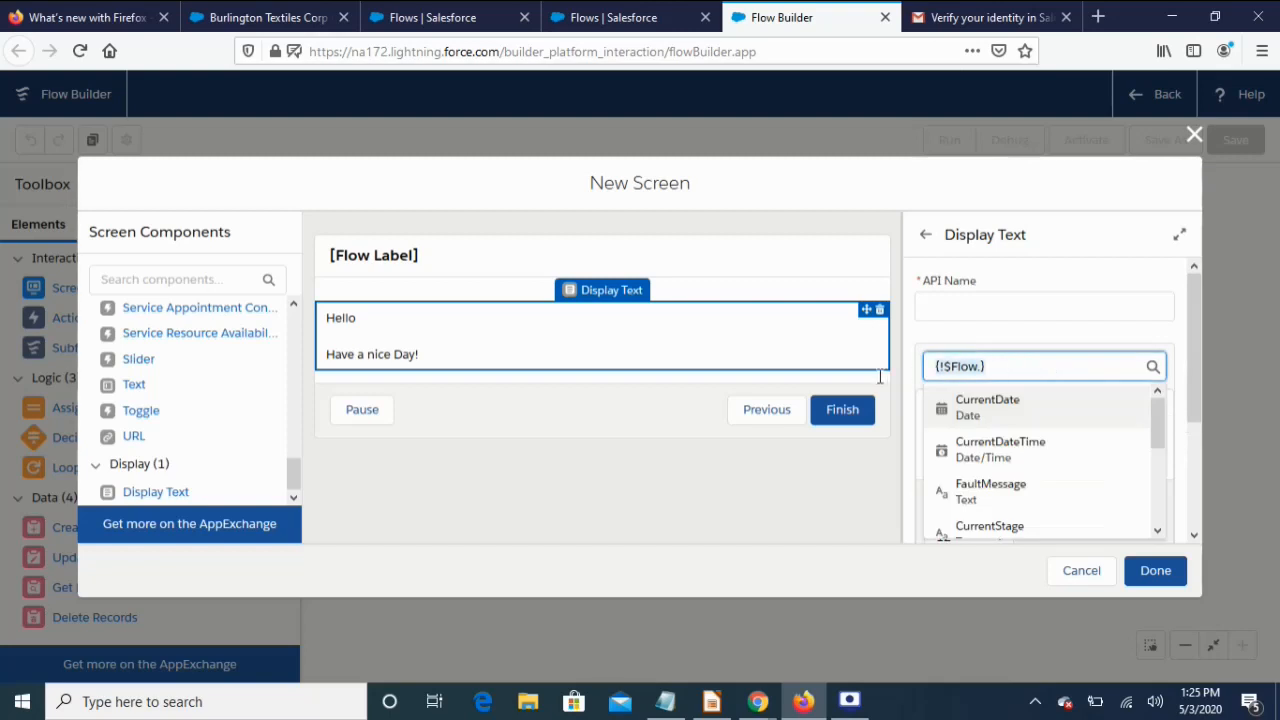
key("BackSpace")
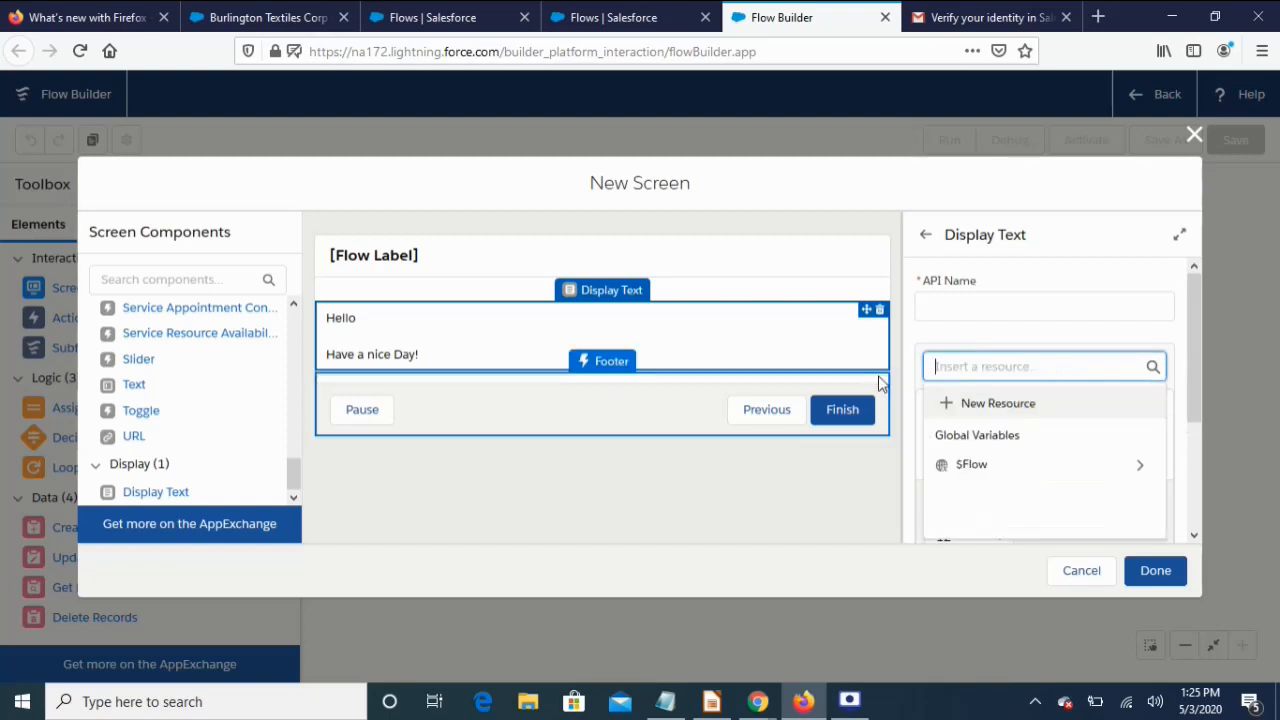
Create a new Formula resource with API name GetLoggedInUserName and data type Text
left_click(993, 403)
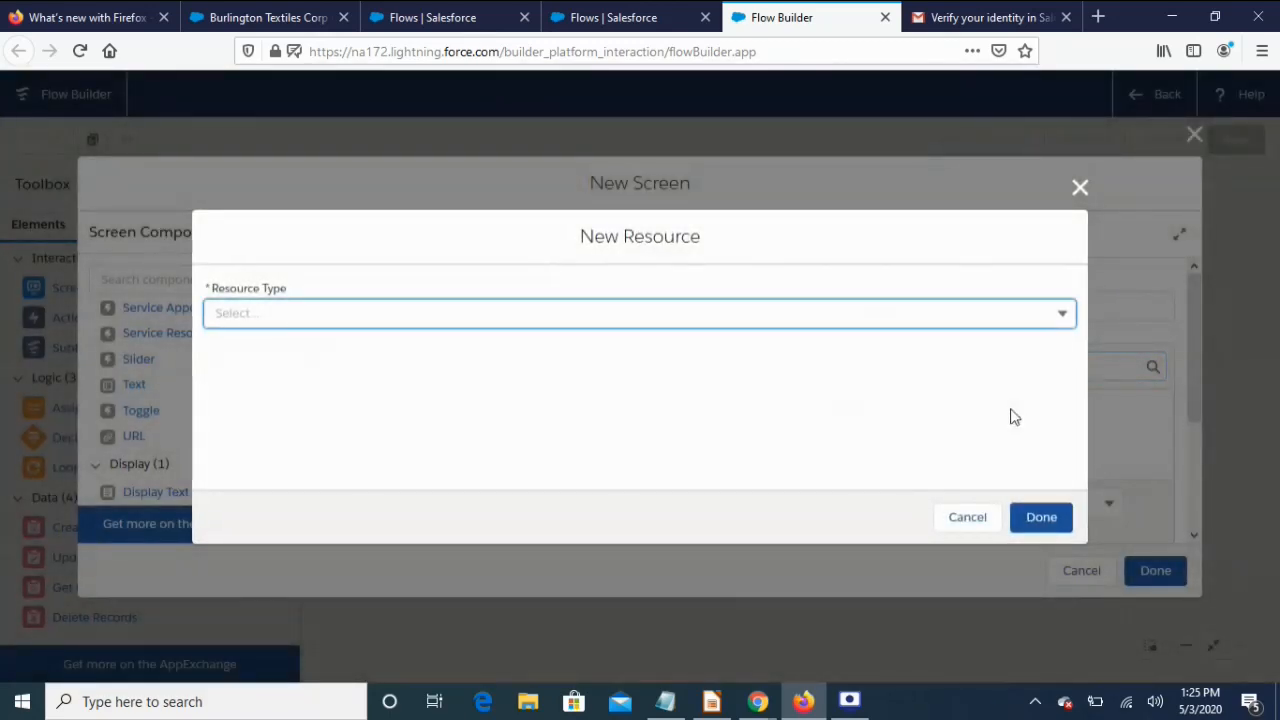
left_click(408, 313)
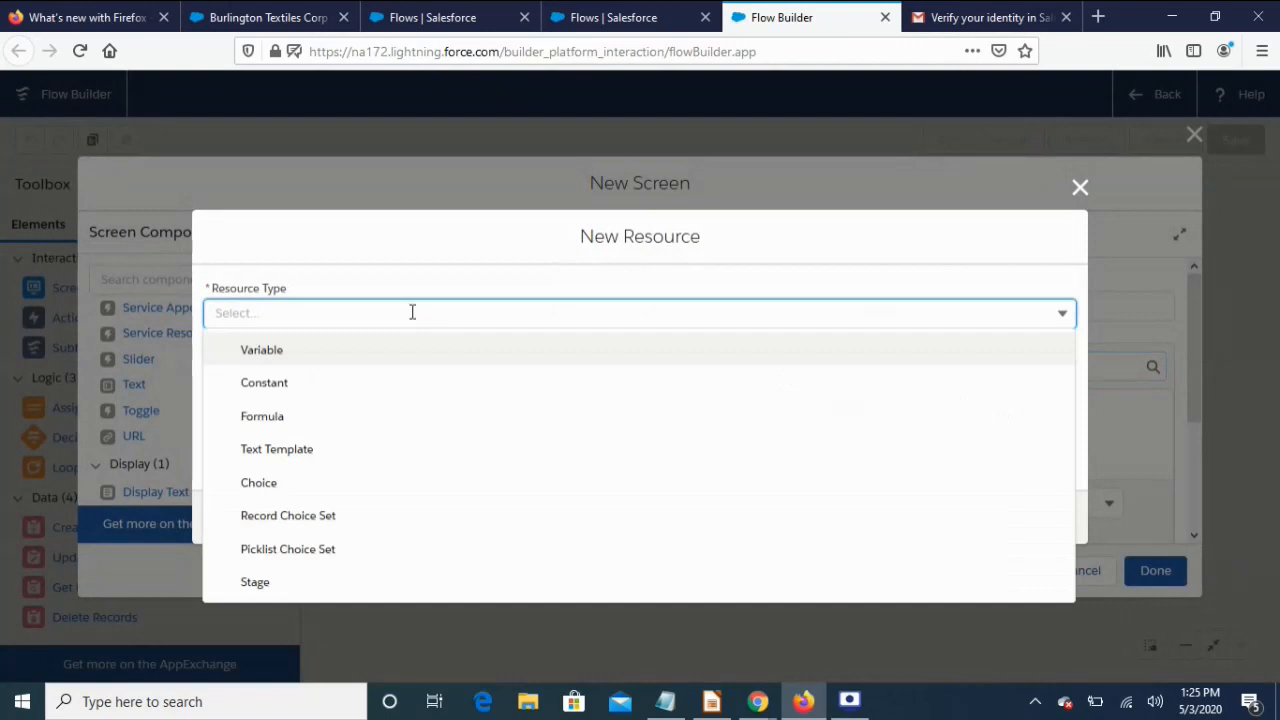
left_click(359, 419)
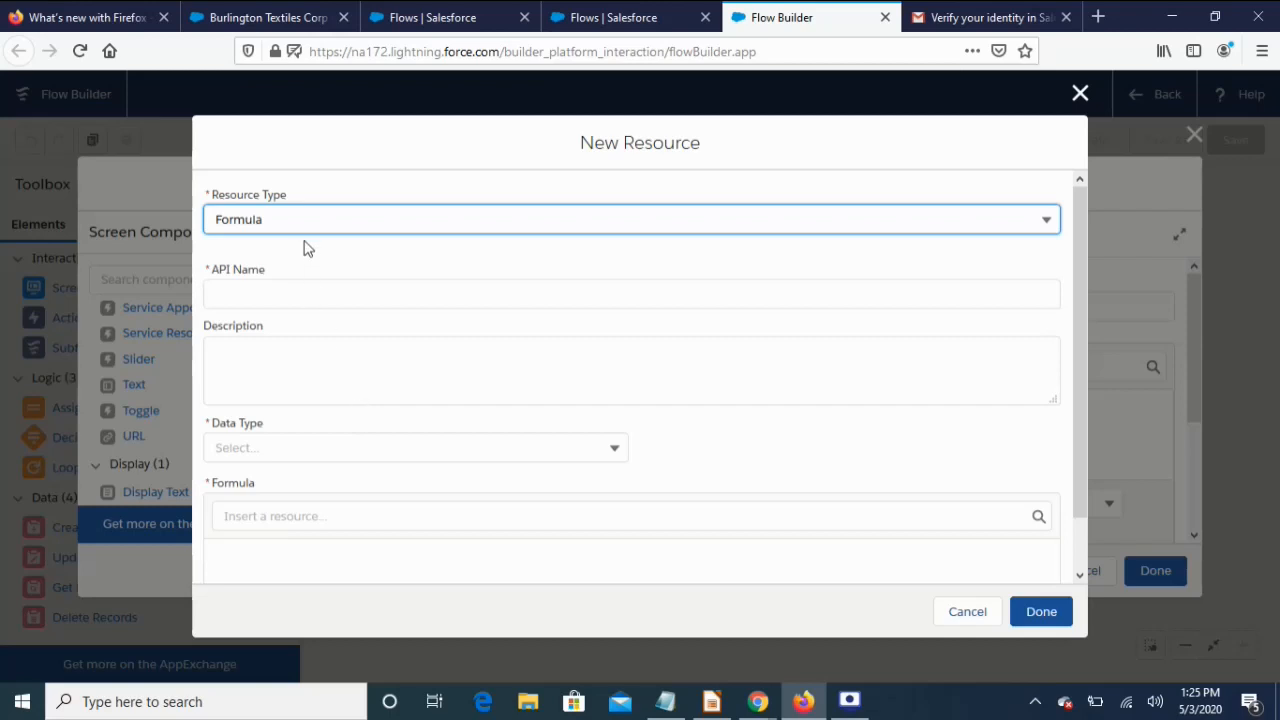
left_click(269, 292)
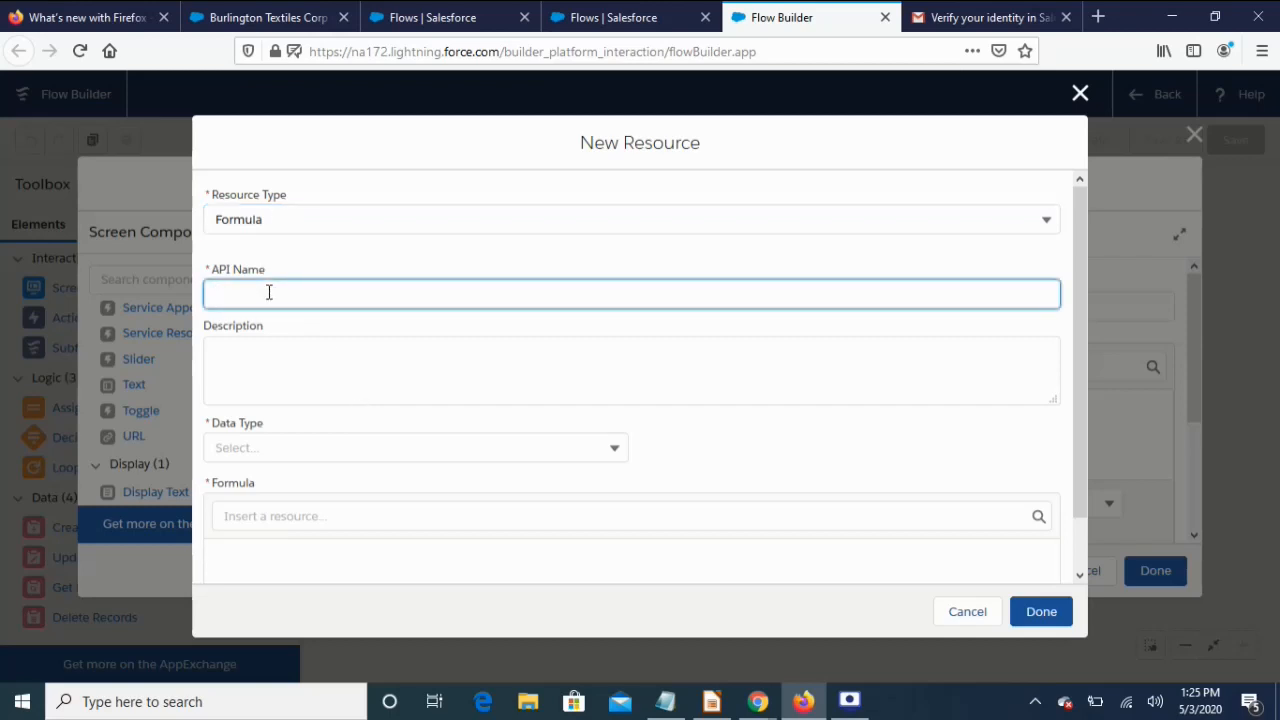
type("GetLoggedInUserNam")
left_click(378, 395)
left_click(388, 449)
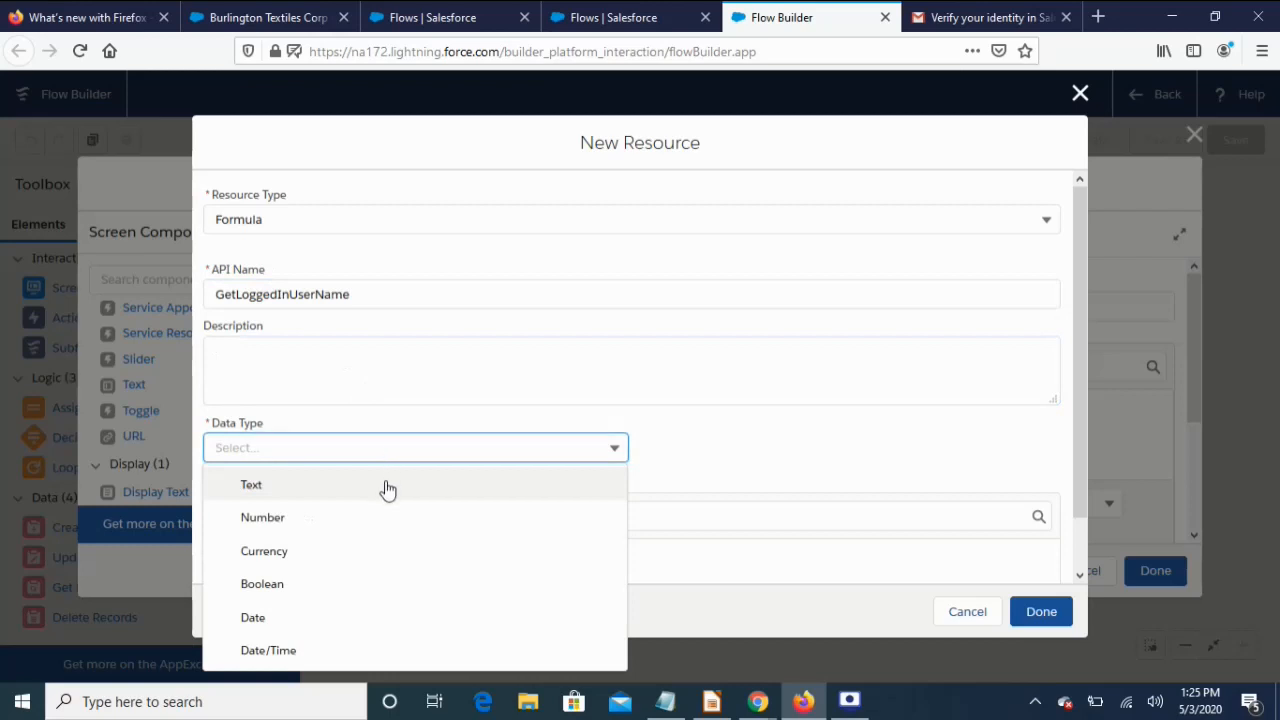
left_click(388, 487)
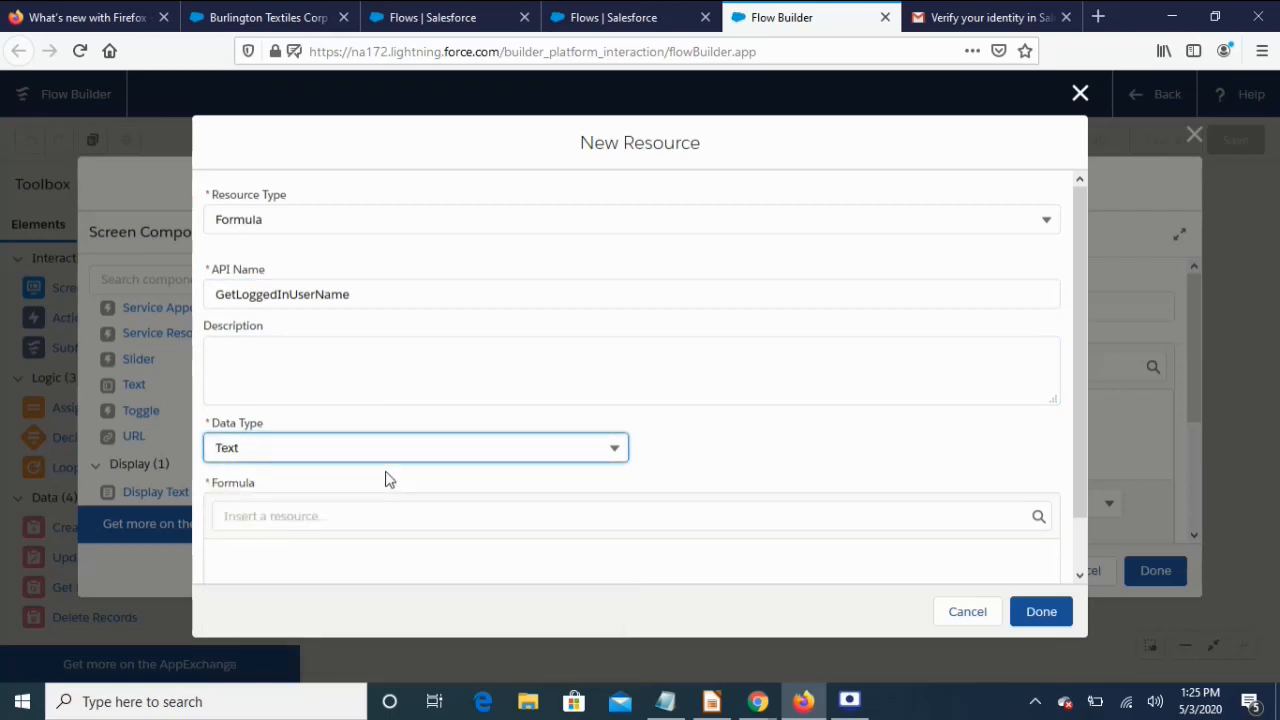
Insert {!$User.FirstName} from the global user variables into the formula
scroll(386, 480, "down", 1)
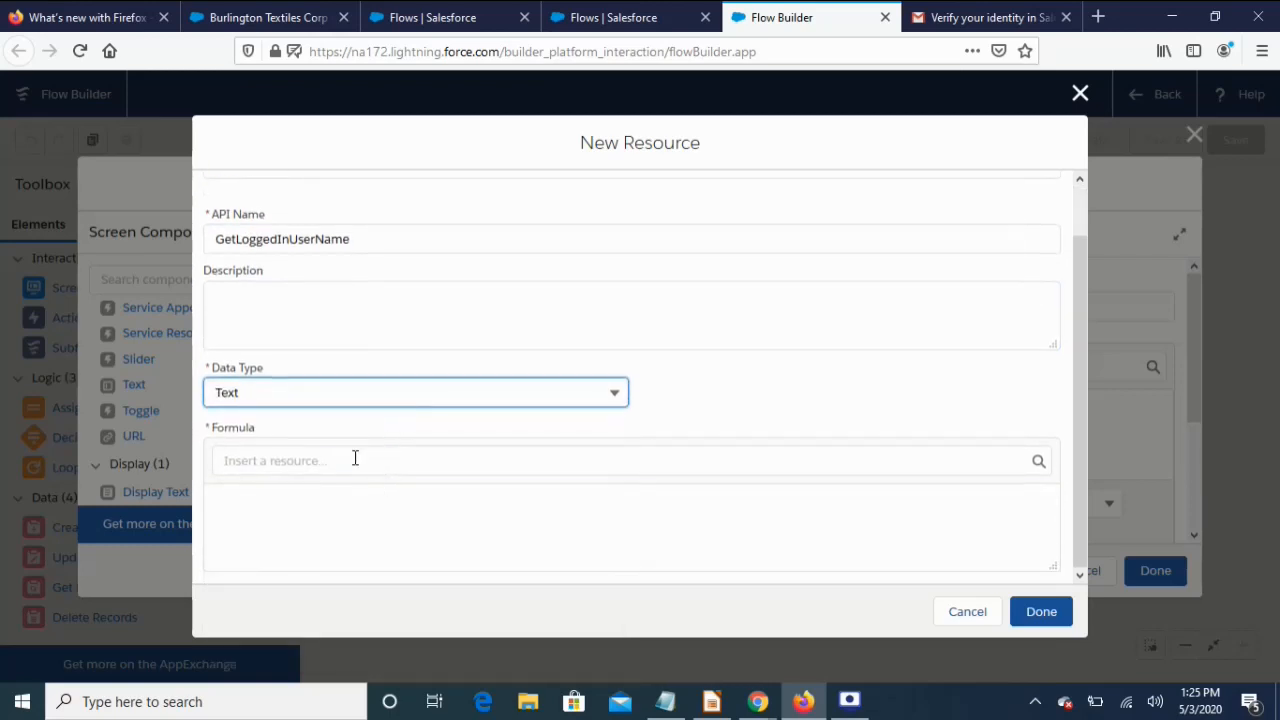
left_click(354, 458)
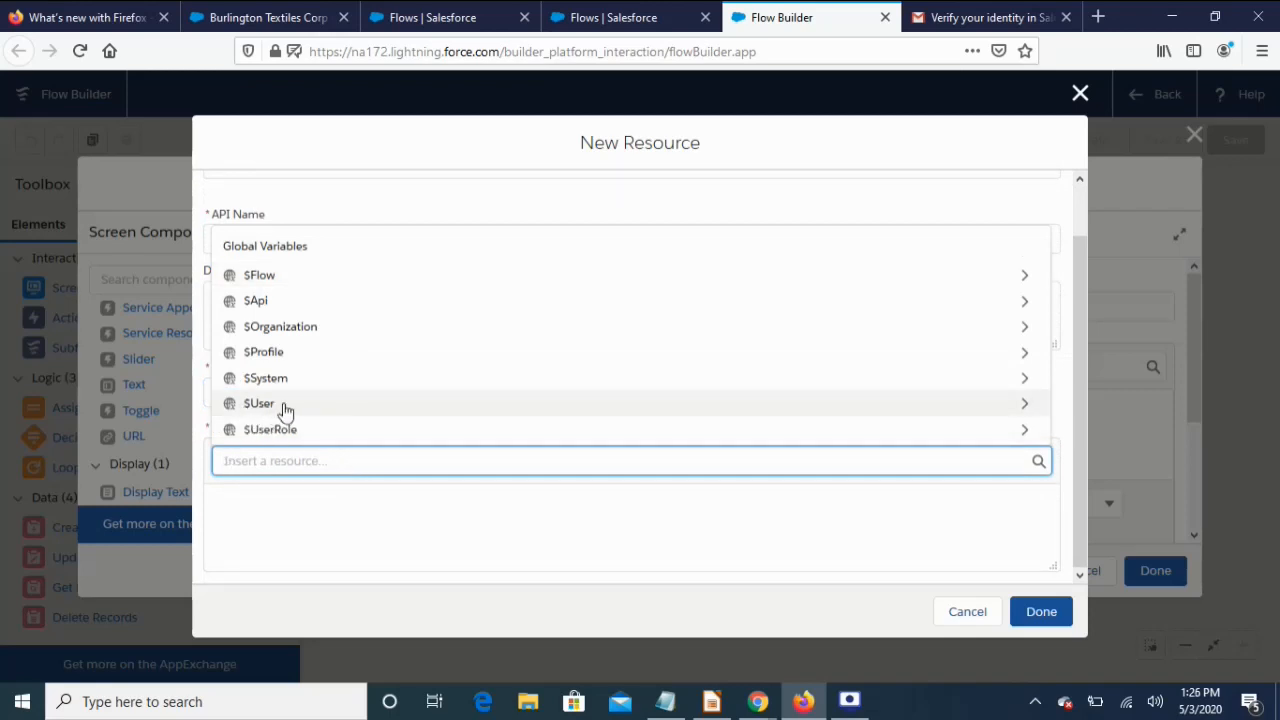
left_click(571, 414)
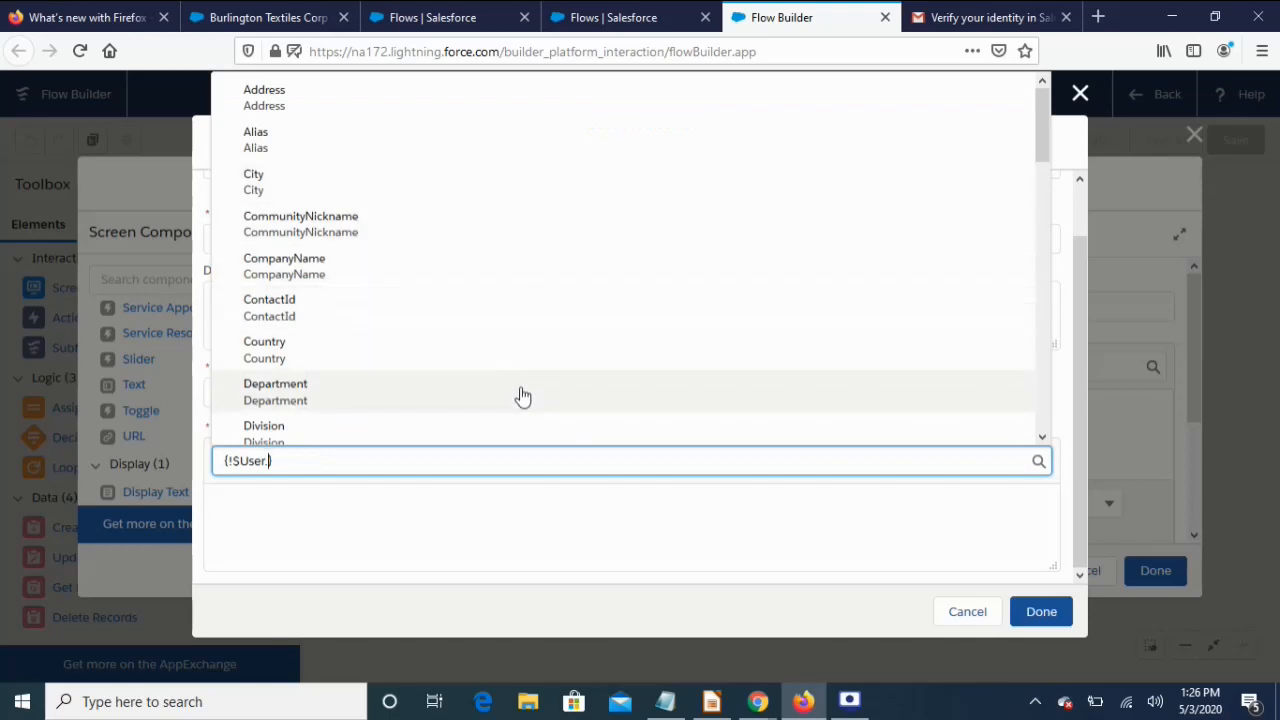
type("na")
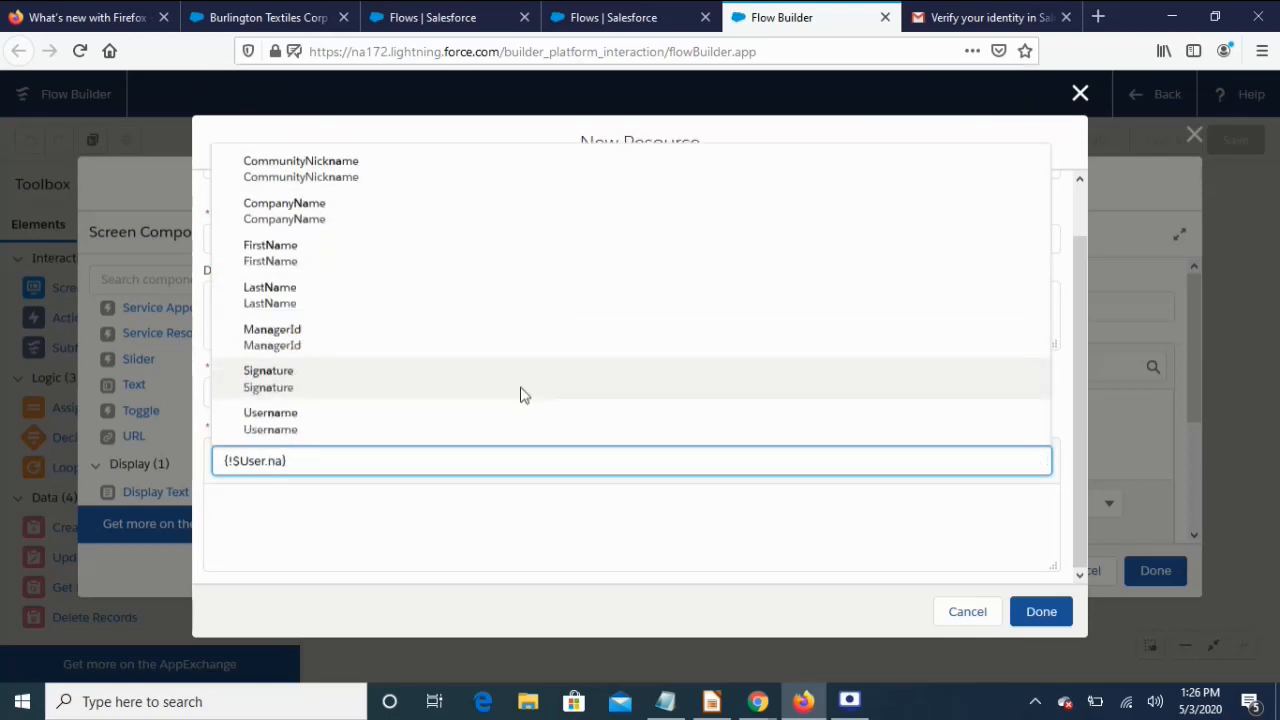
left_click(342, 262)
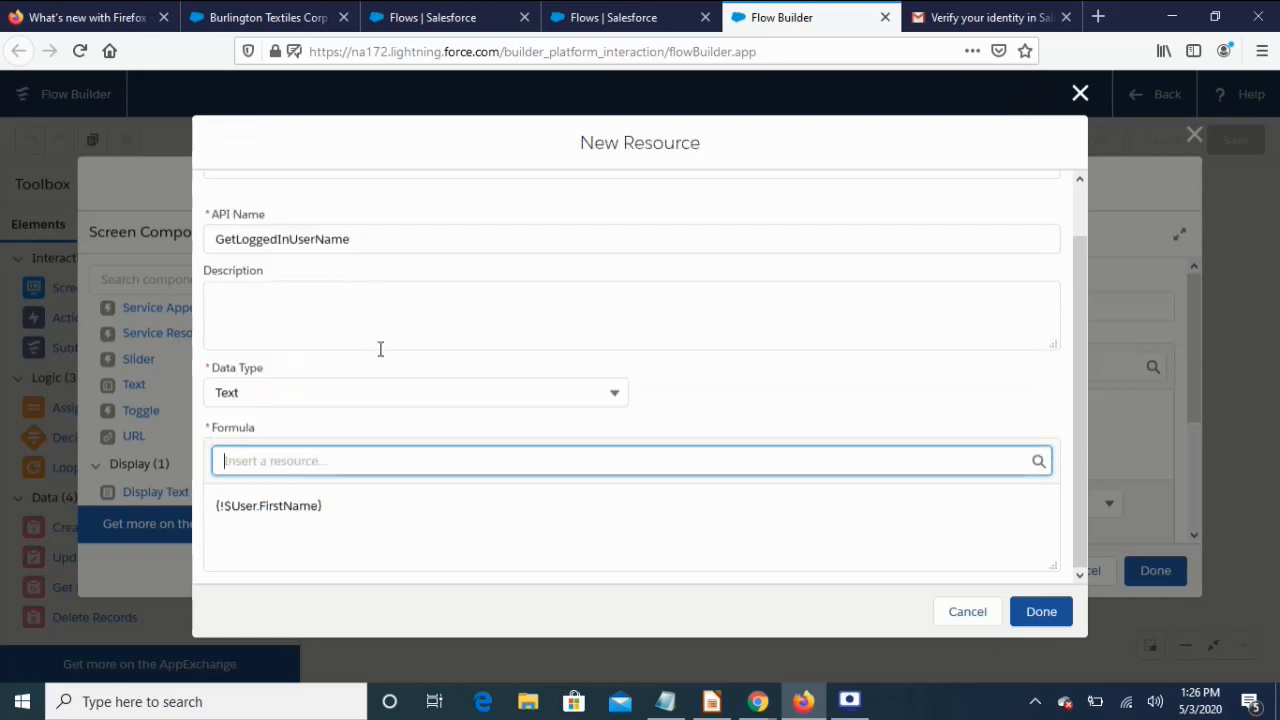
Save the formula resource and give the greeting Display Text component API name GetLoggedinUser
left_click(1042, 612)
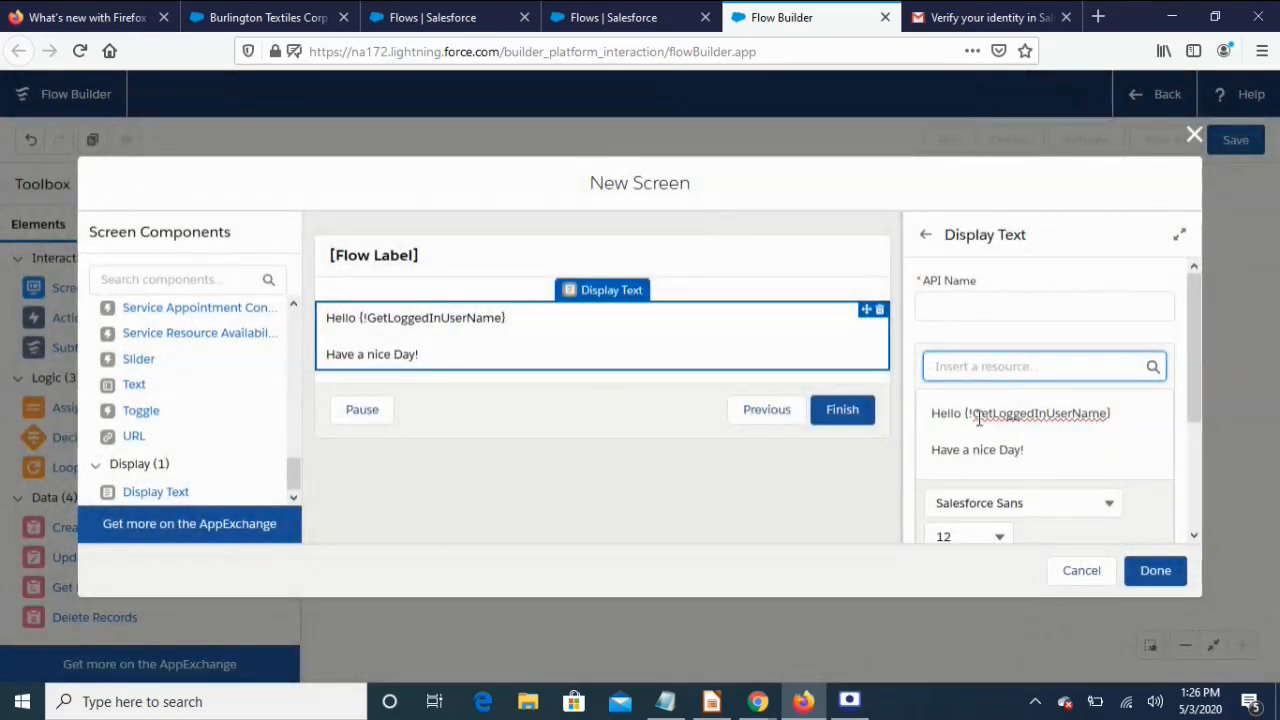
double_click(1037, 413)
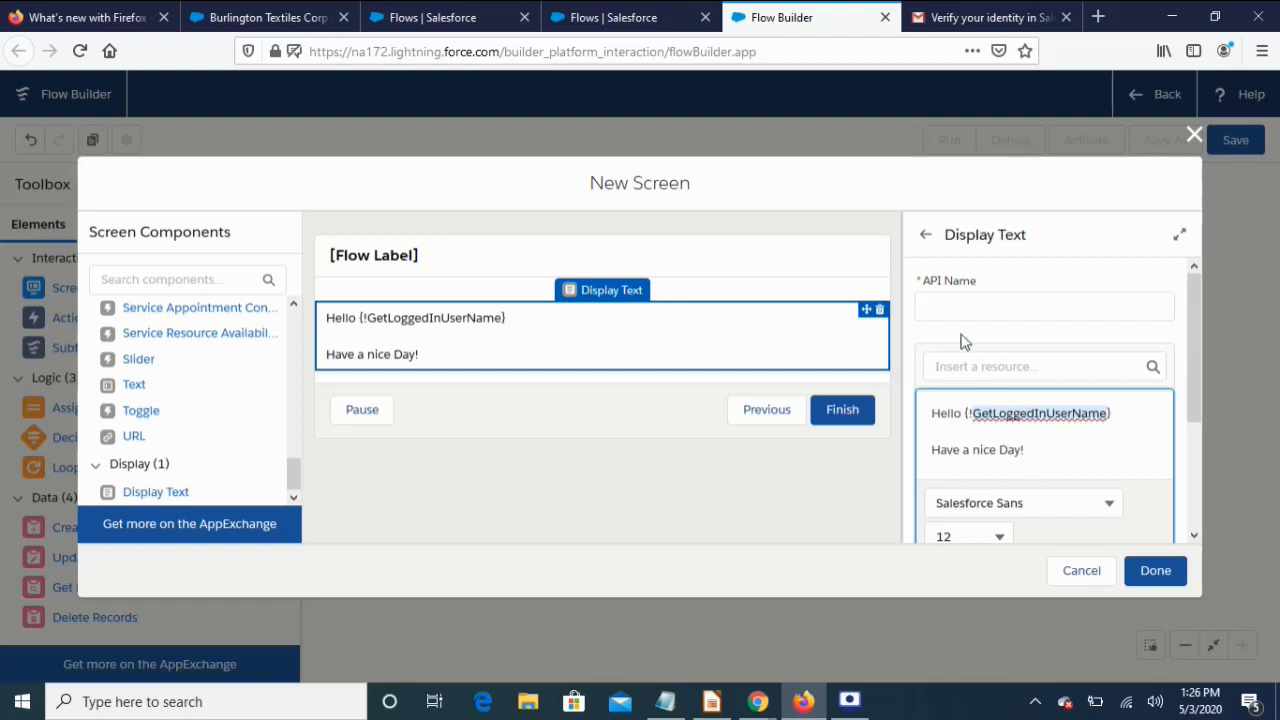
left_click(990, 305)
type("GetLogged")
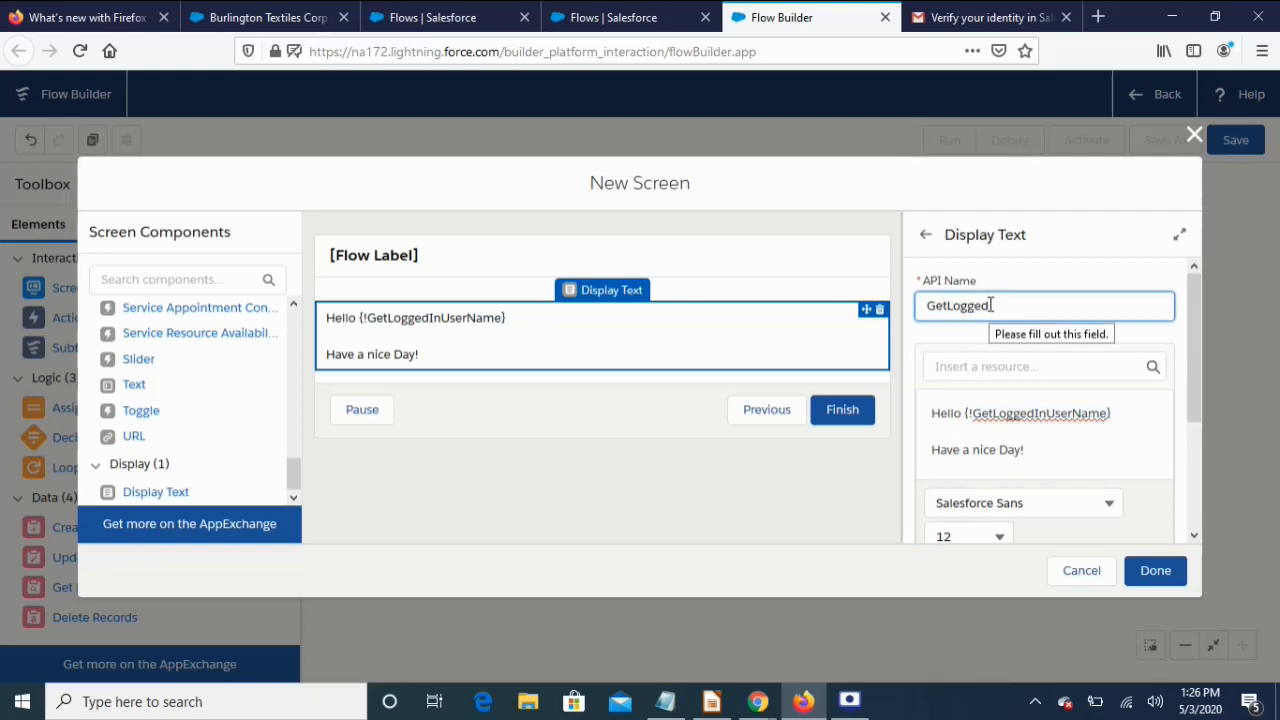
type("InUse")
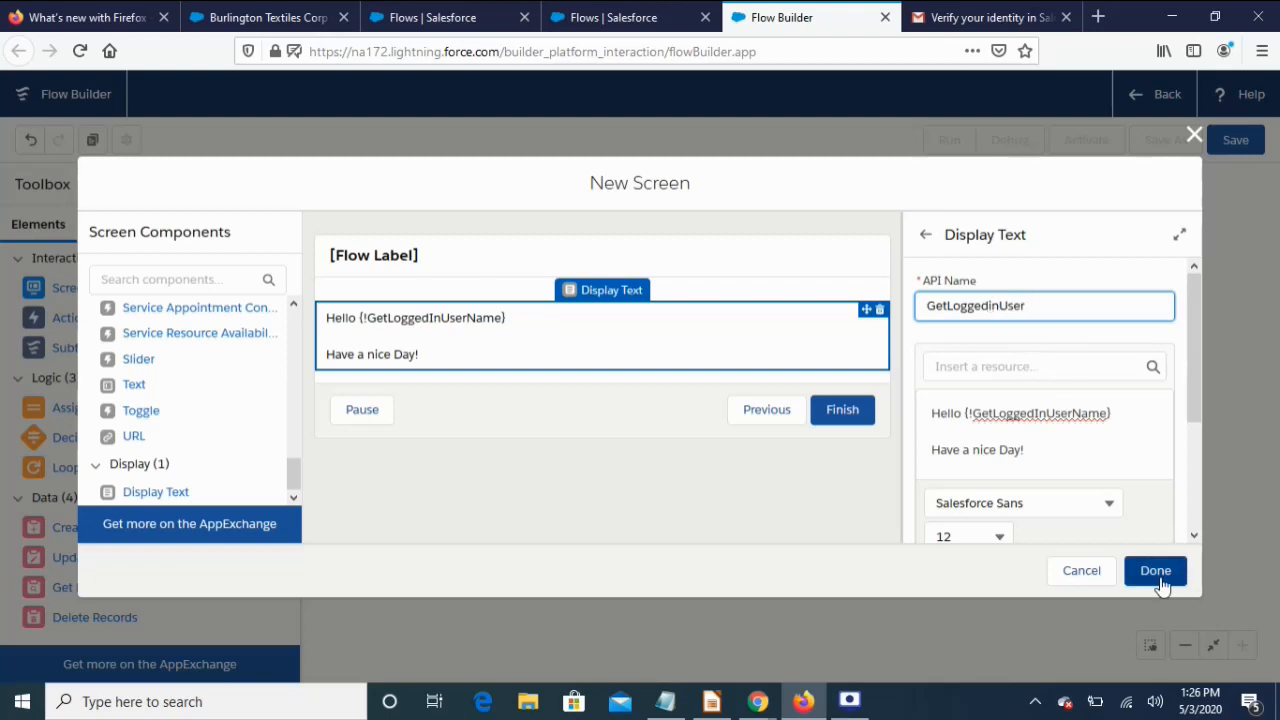
left_click(481, 266)
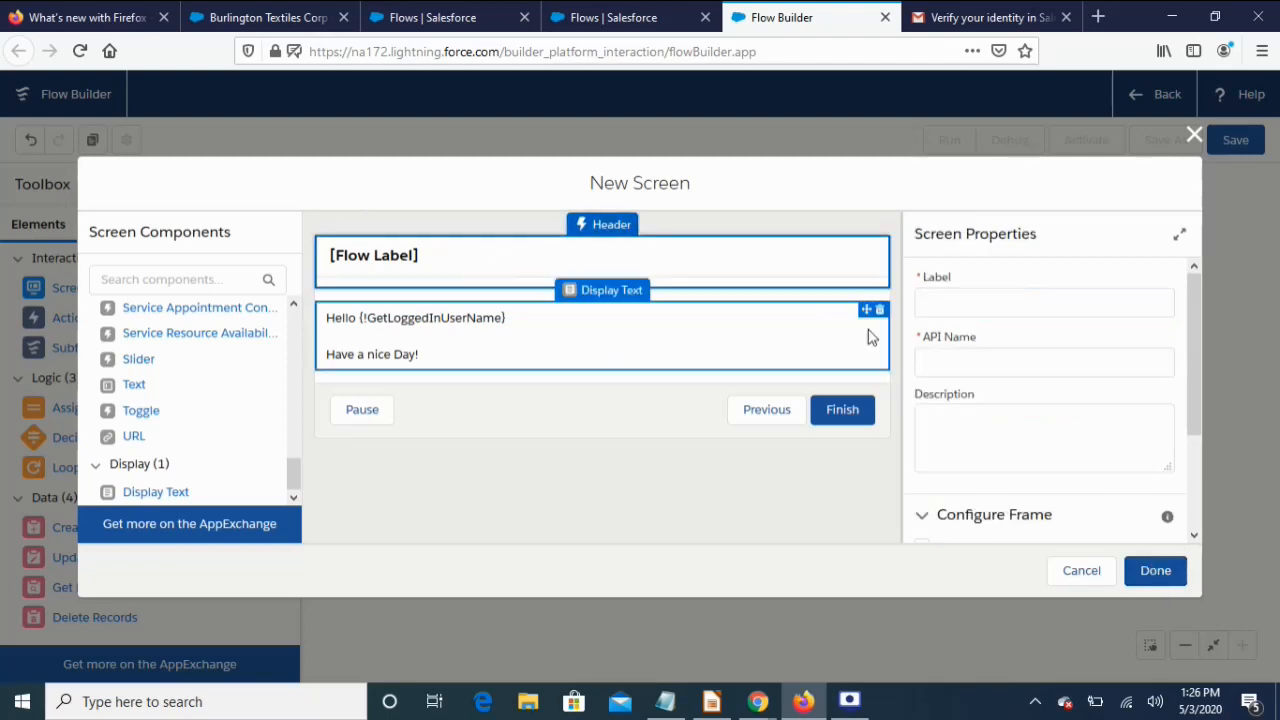
Uncheck Show Header and Show Footer, label the screen WelcomeScreen, and close the dialog
scroll(920, 387, "down", 3)
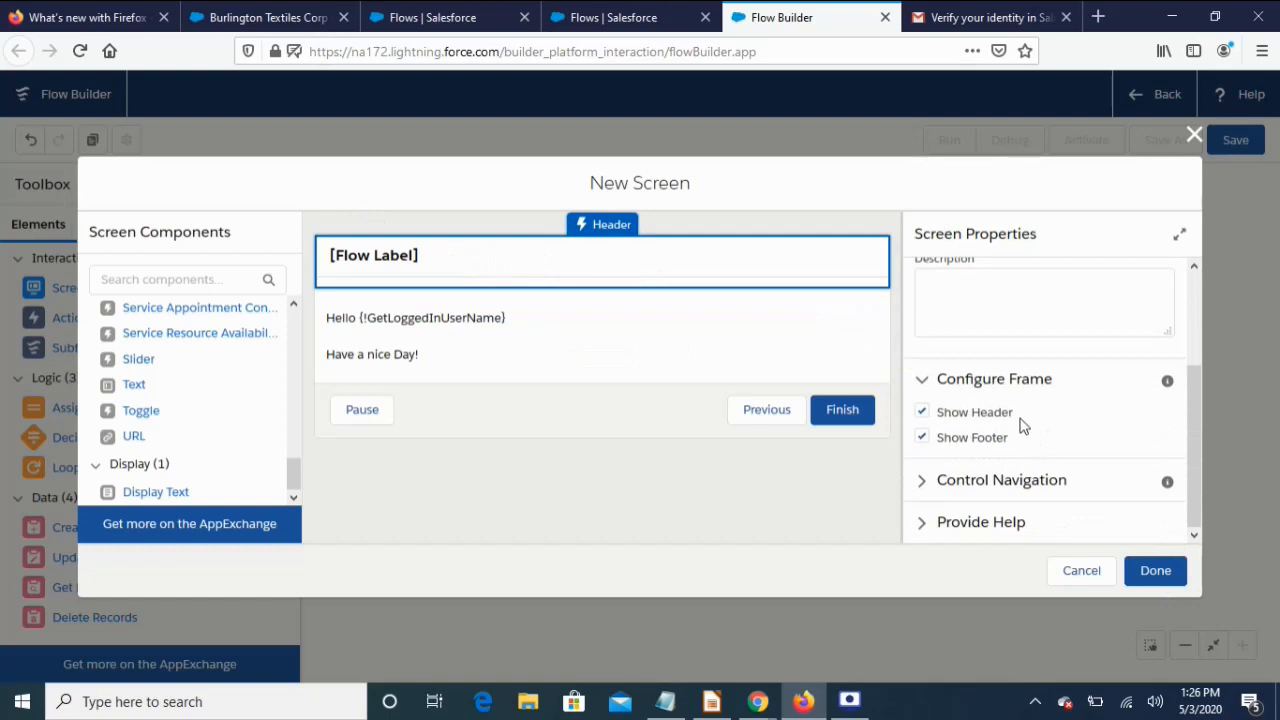
left_click(921, 411)
left_click(928, 438)
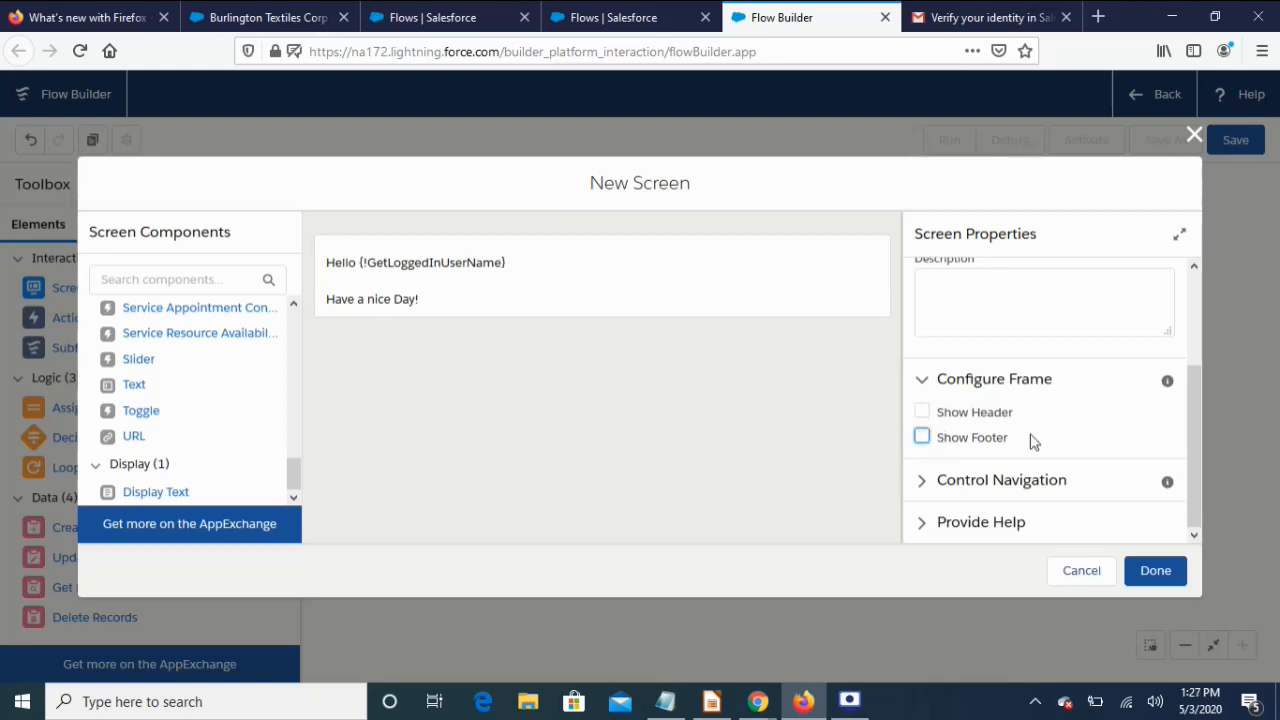
scroll(1104, 510, "up", 3)
left_click(981, 303)
type("WelcomeScreen")
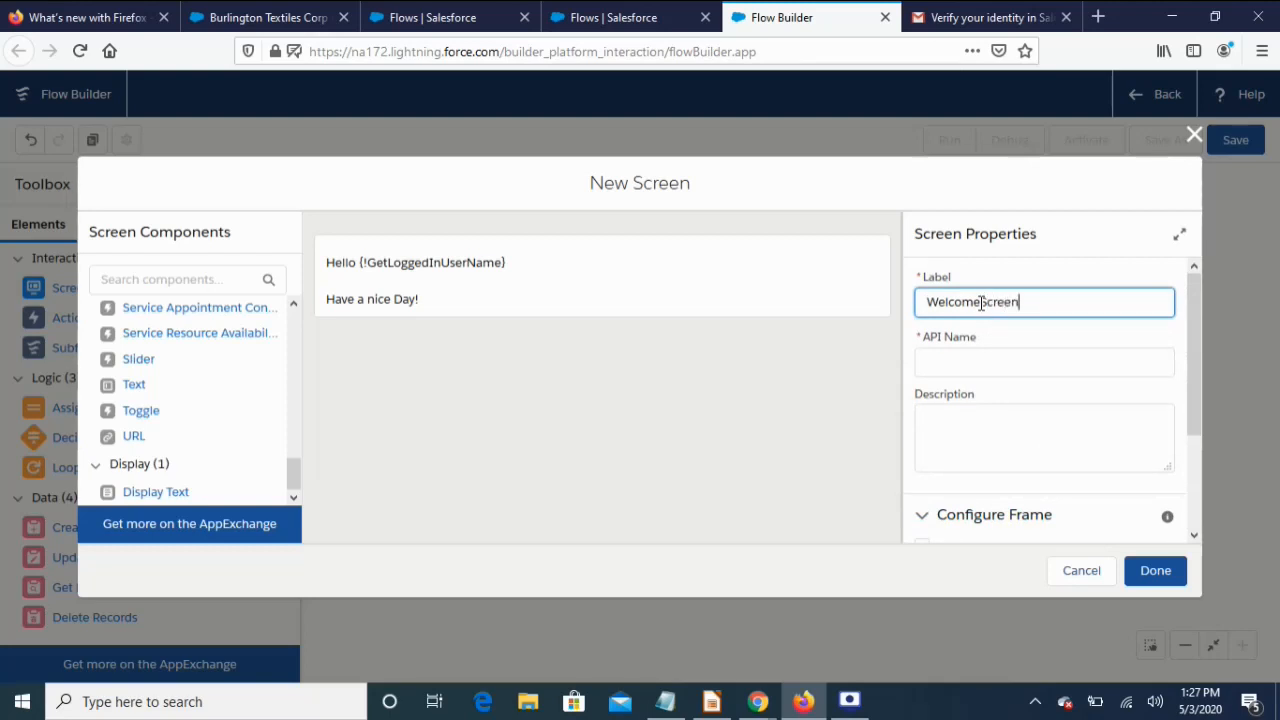
left_click(1026, 455)
scroll(1040, 460, "down", 2)
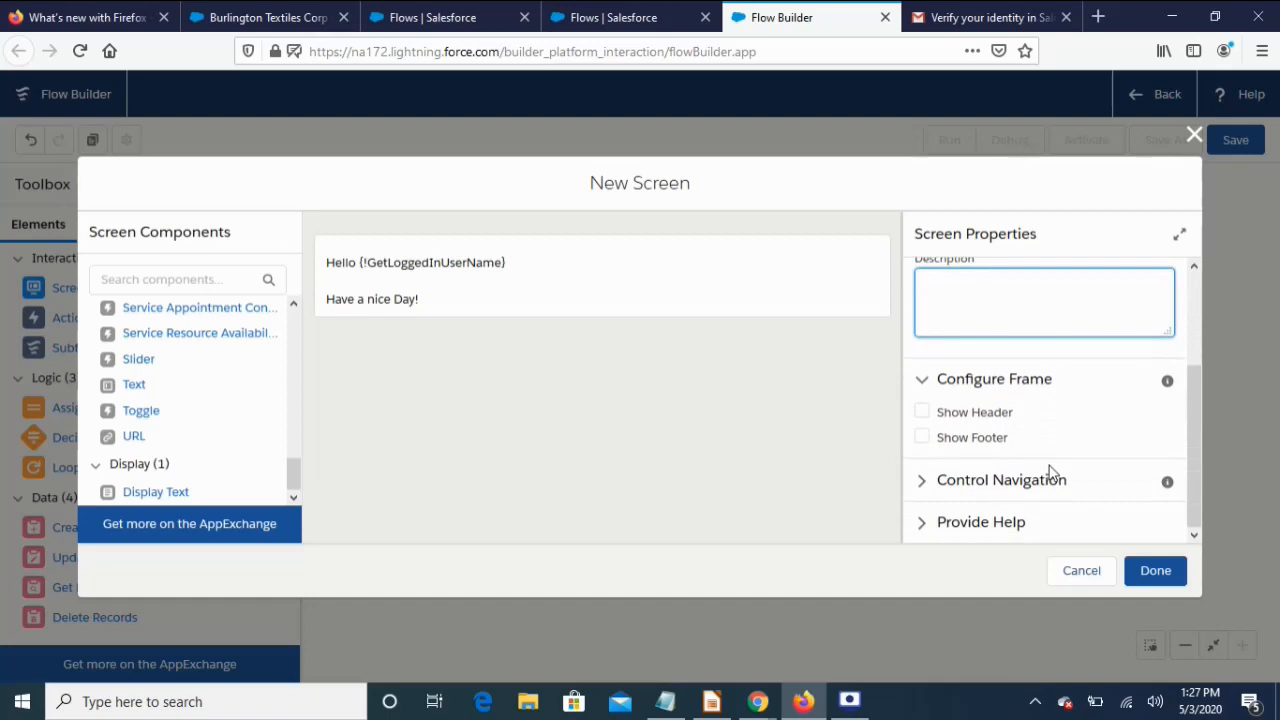
left_click(1149, 578)
Connect the Start element to the WelcomeScreen screen on the canvas
left_click(1147, 578)
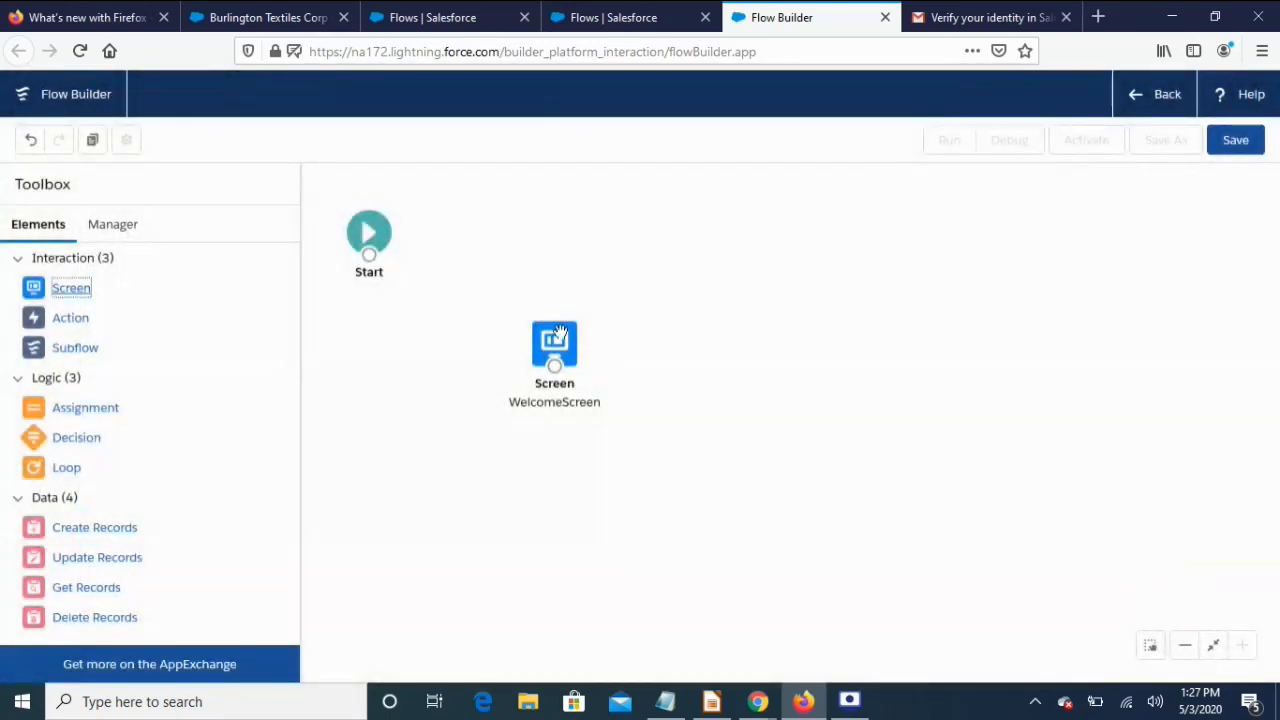
left_click_drag(369, 255, 553, 362)
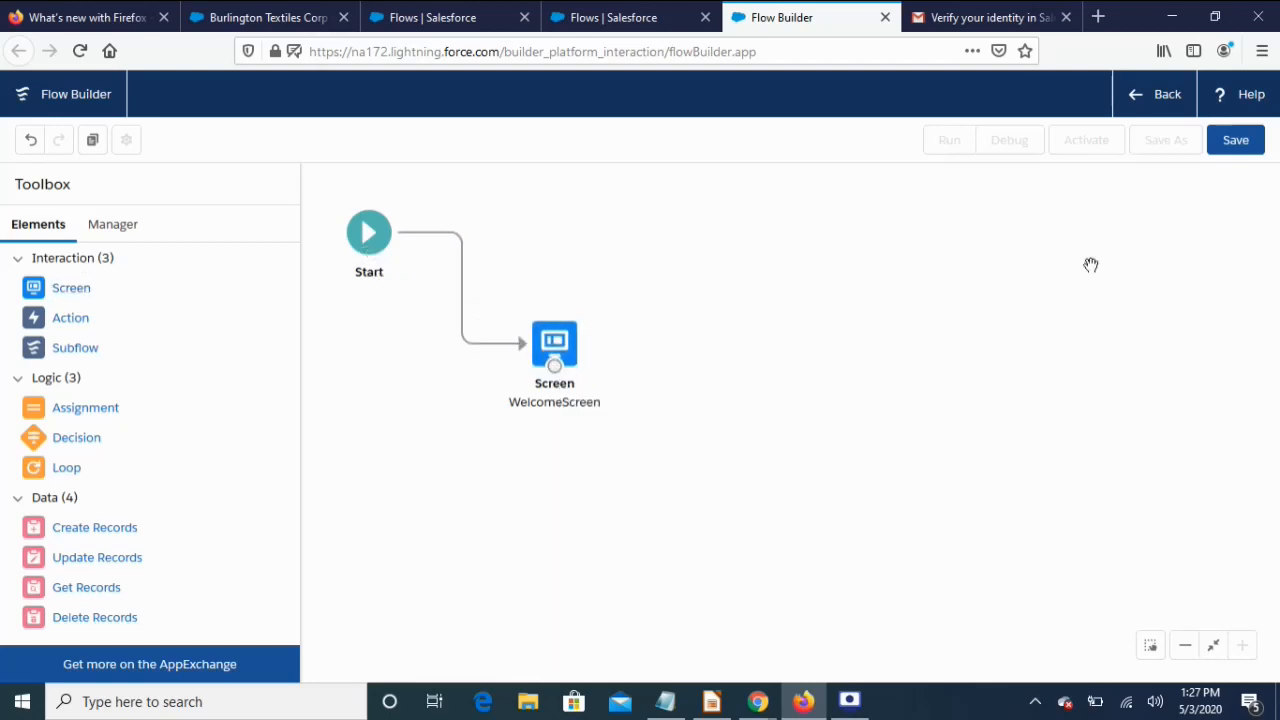
left_click(1220, 150)
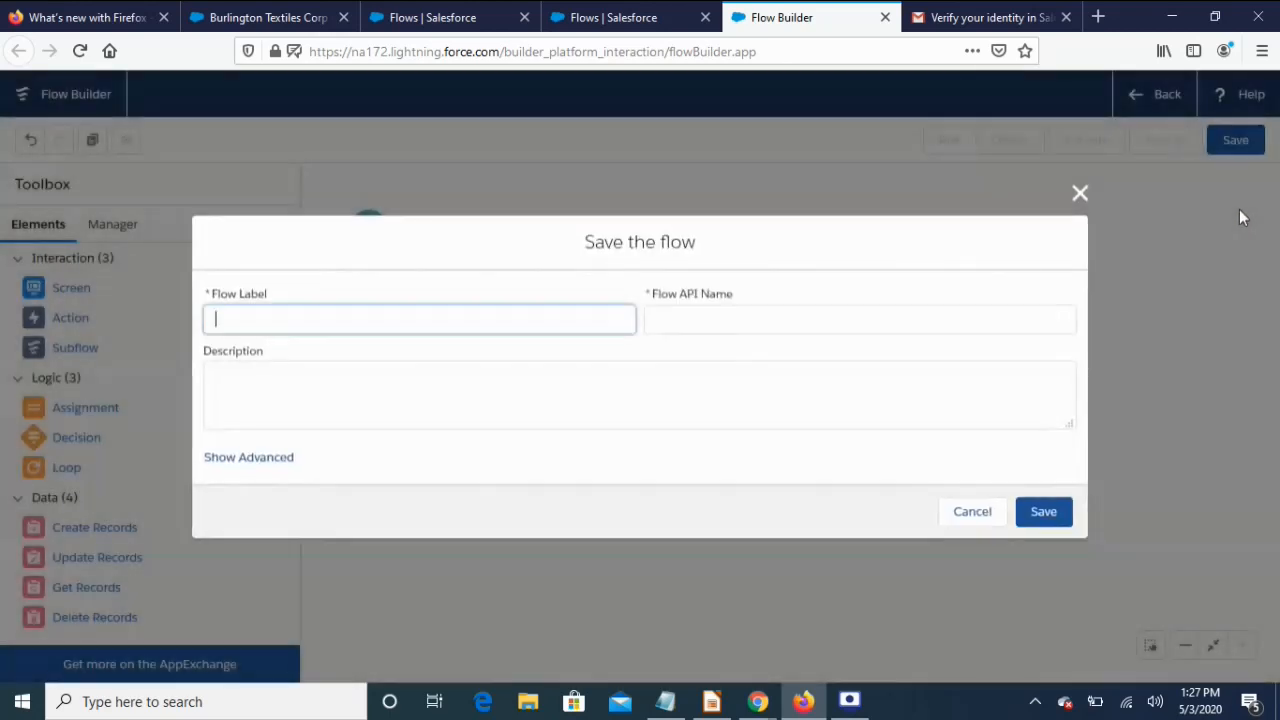
left_click(1078, 192)
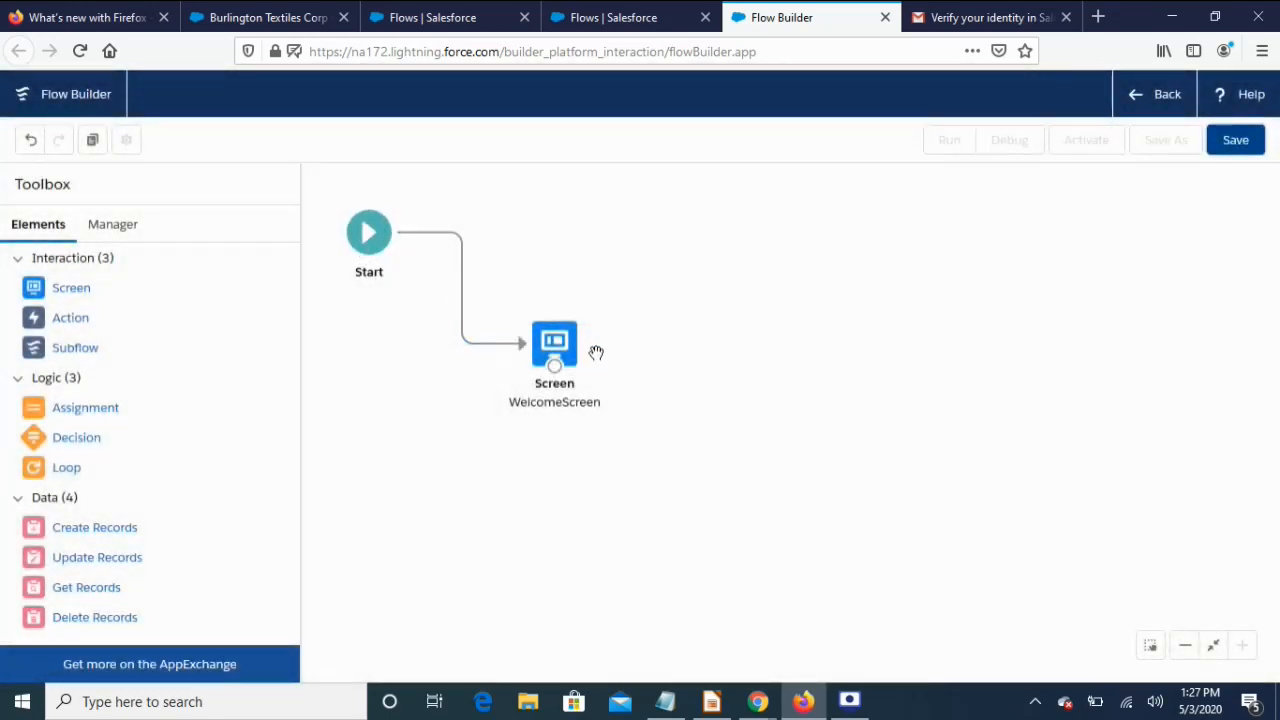
Give the flow the label WelcomeScreen and the description 'Get user name' in the save dialog
left_click(1236, 141)
type("WelcomeScreen")
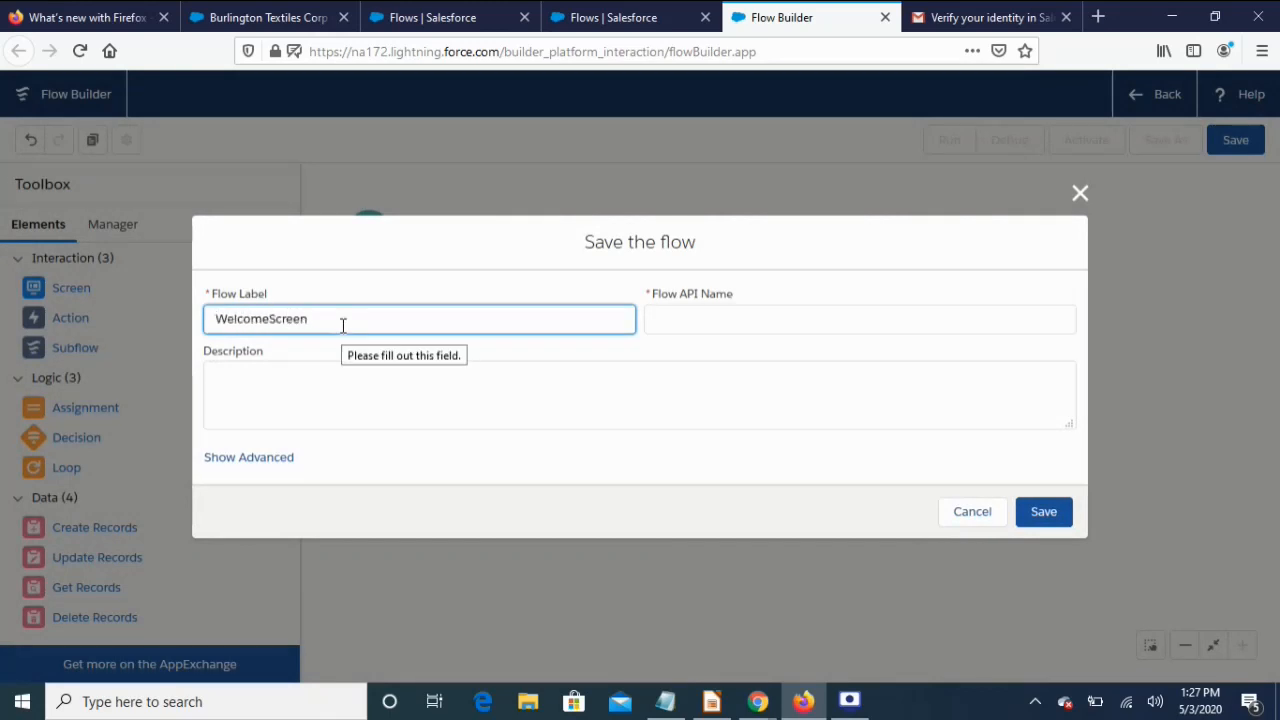
left_click(363, 384)
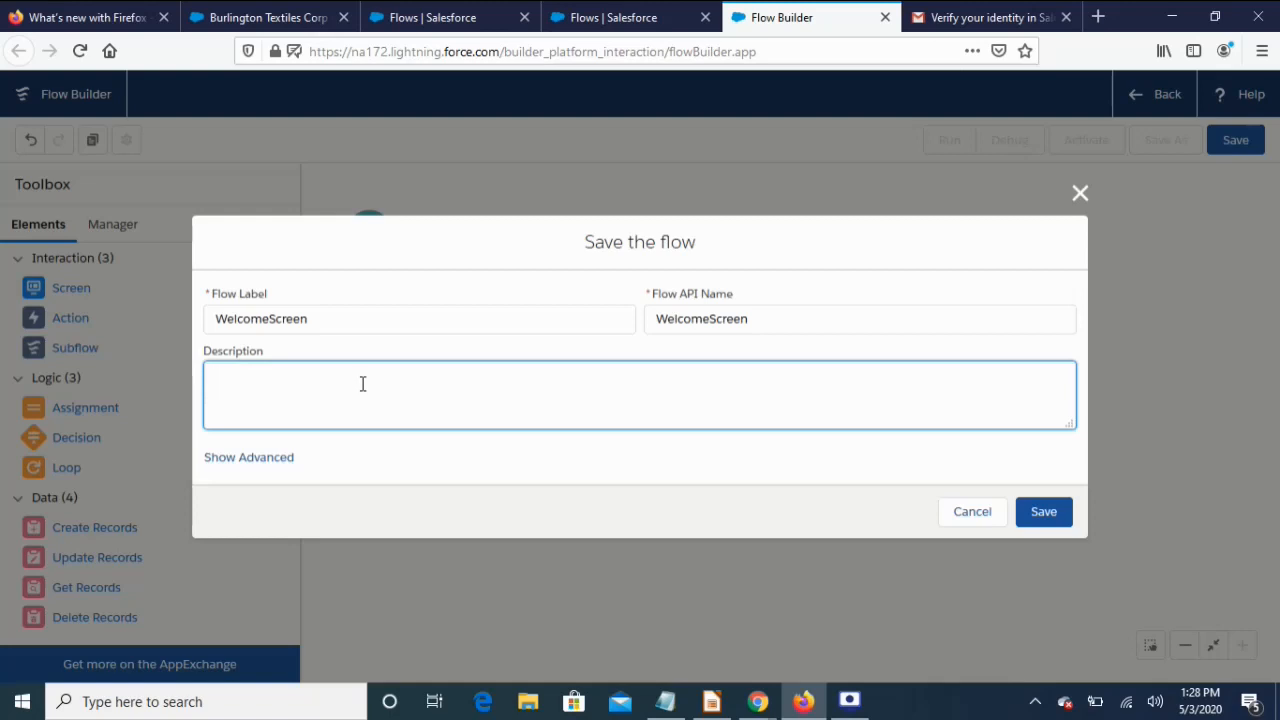
type("Get user name")
Save the WelcomeScreen flow, dismiss the review warnings, and activate version 1
left_click(1043, 512)
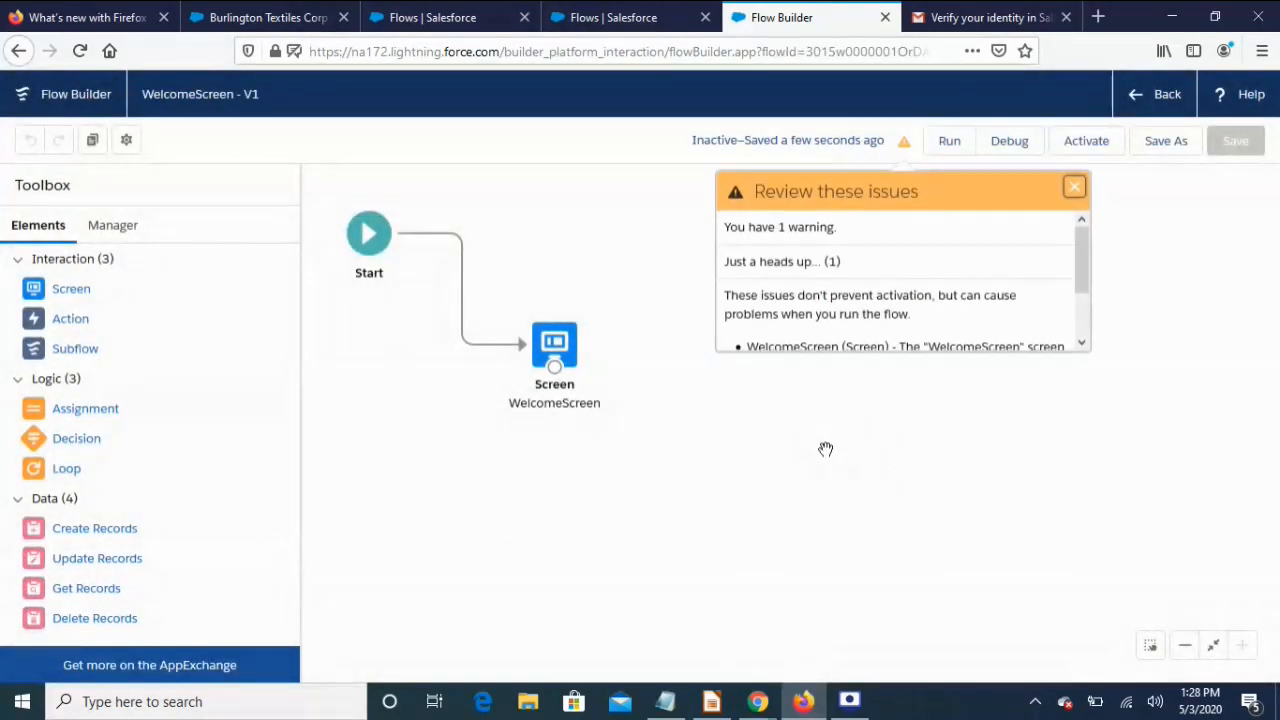
left_click(1072, 196)
left_click(1070, 152)
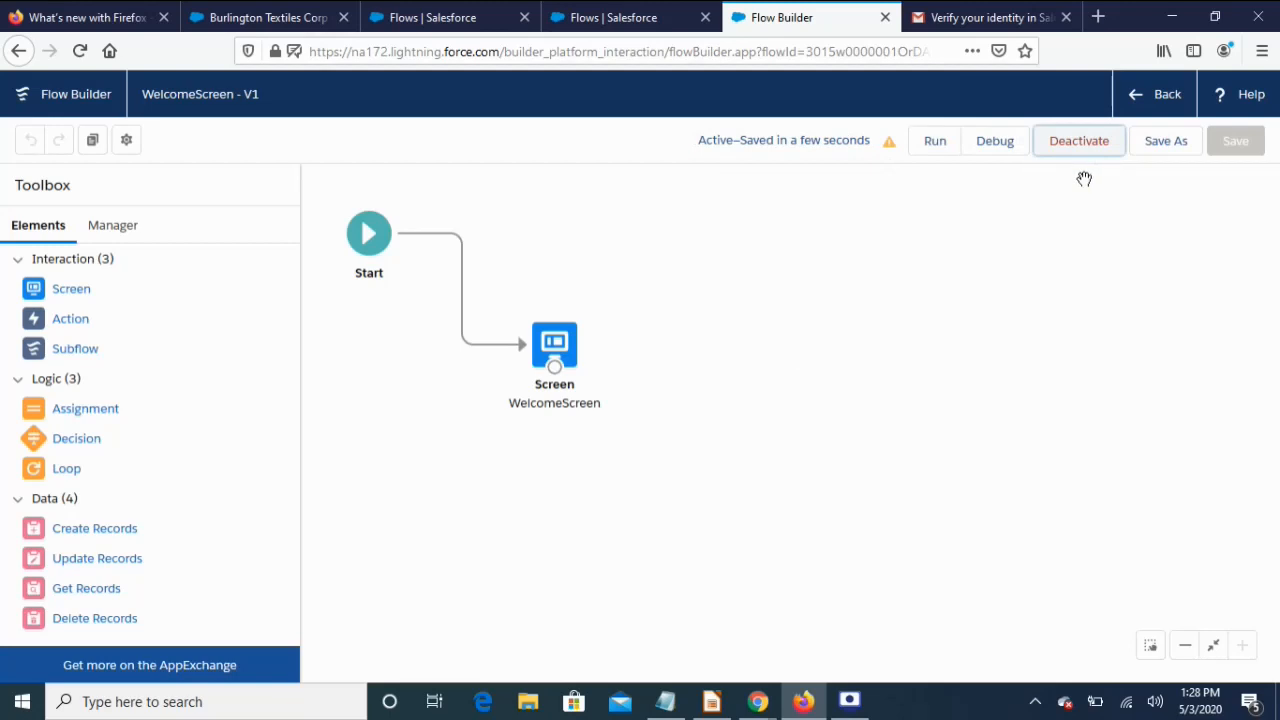
Reload the Burlington Textiles account page and choose Edit Page from the Setup gear menu
left_click(255, 17)
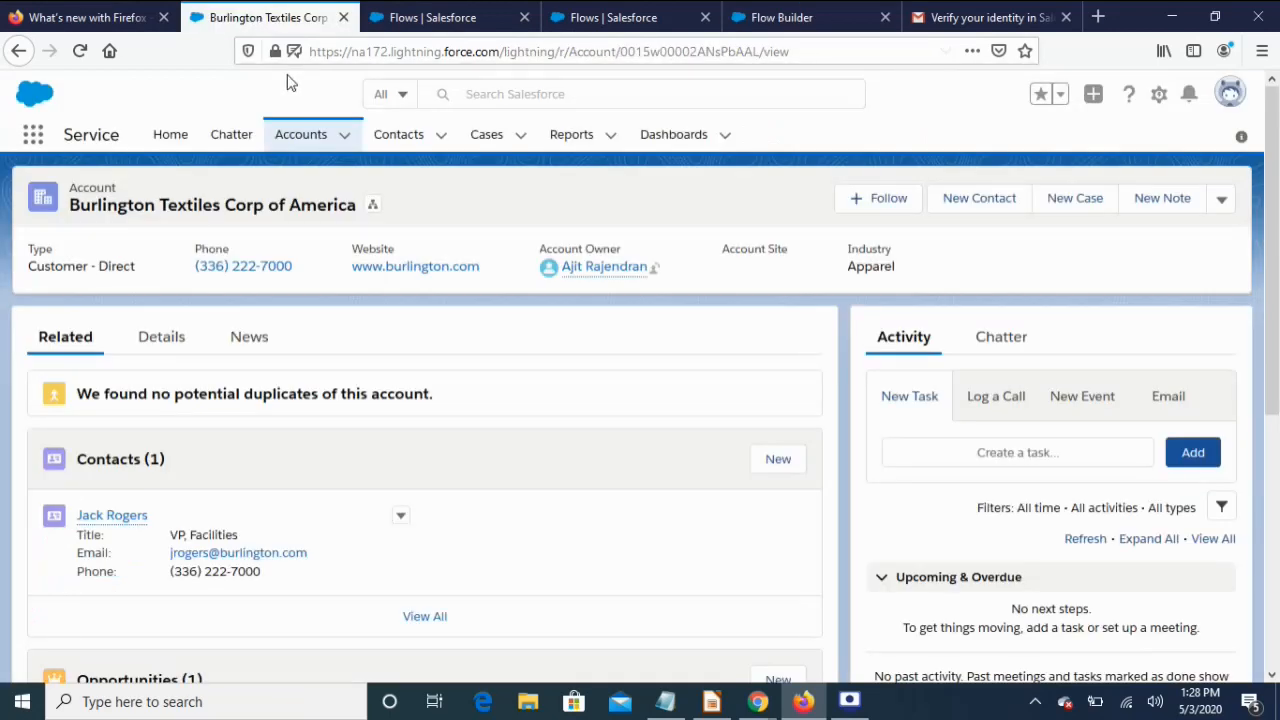
left_click(80, 51)
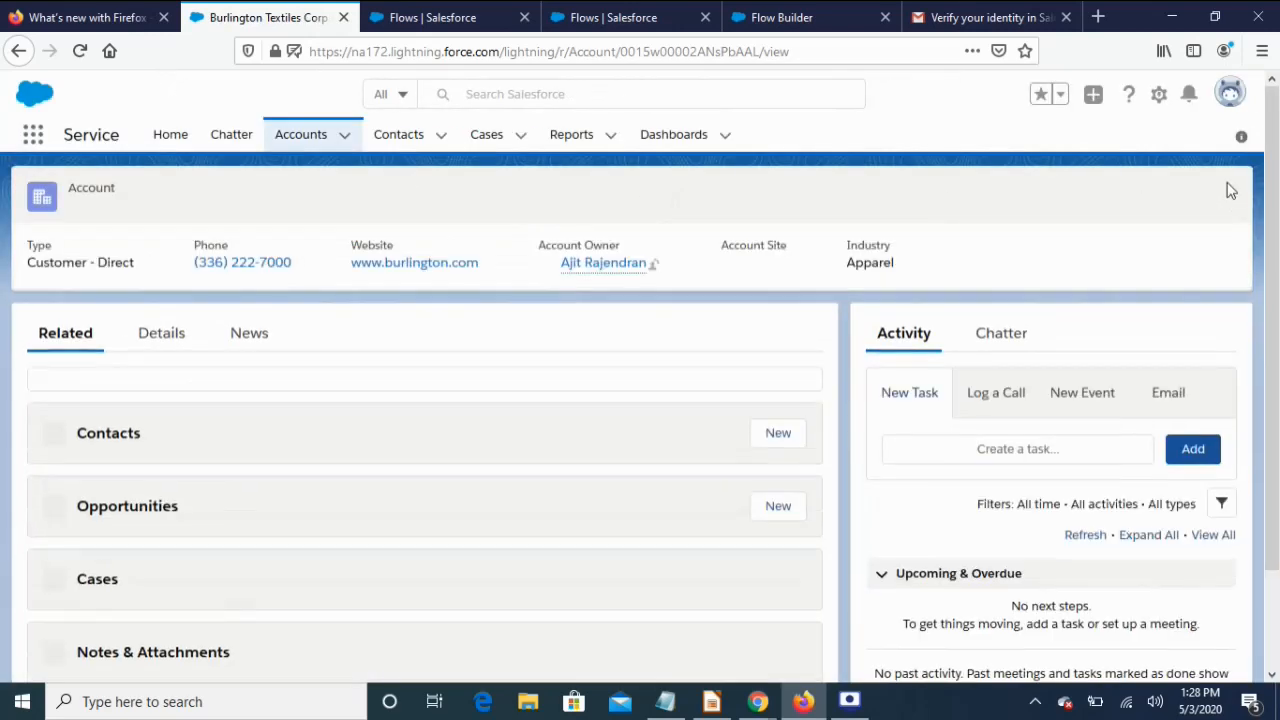
left_click(1160, 95)
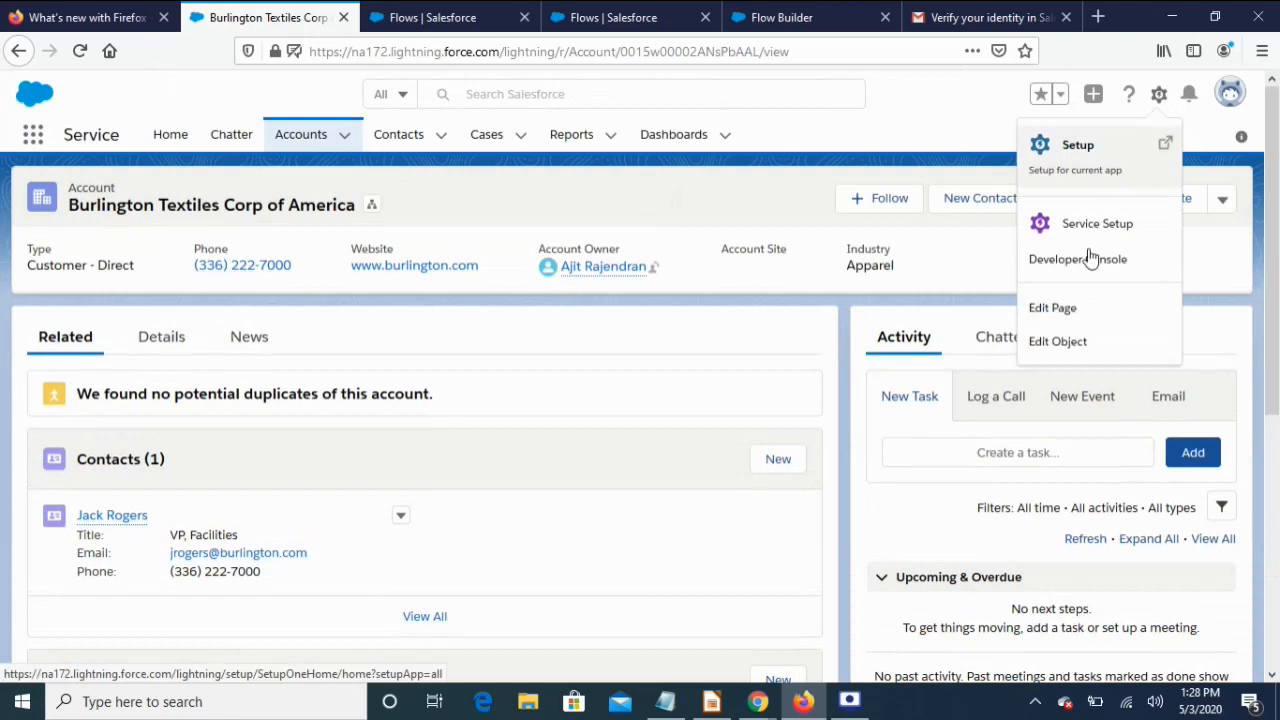
left_click(1055, 309)
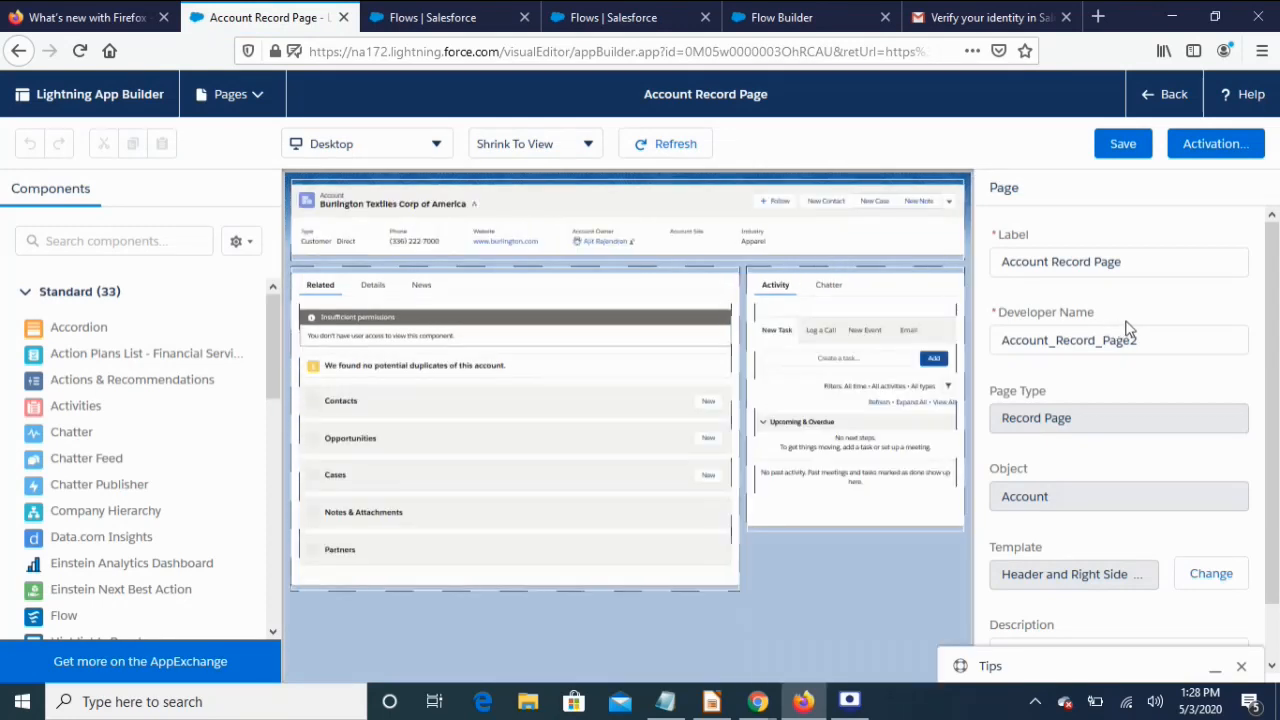
Place the WelcomeScreen flow component above Activity on the Account Record Page, save, and go back
left_click(849, 273)
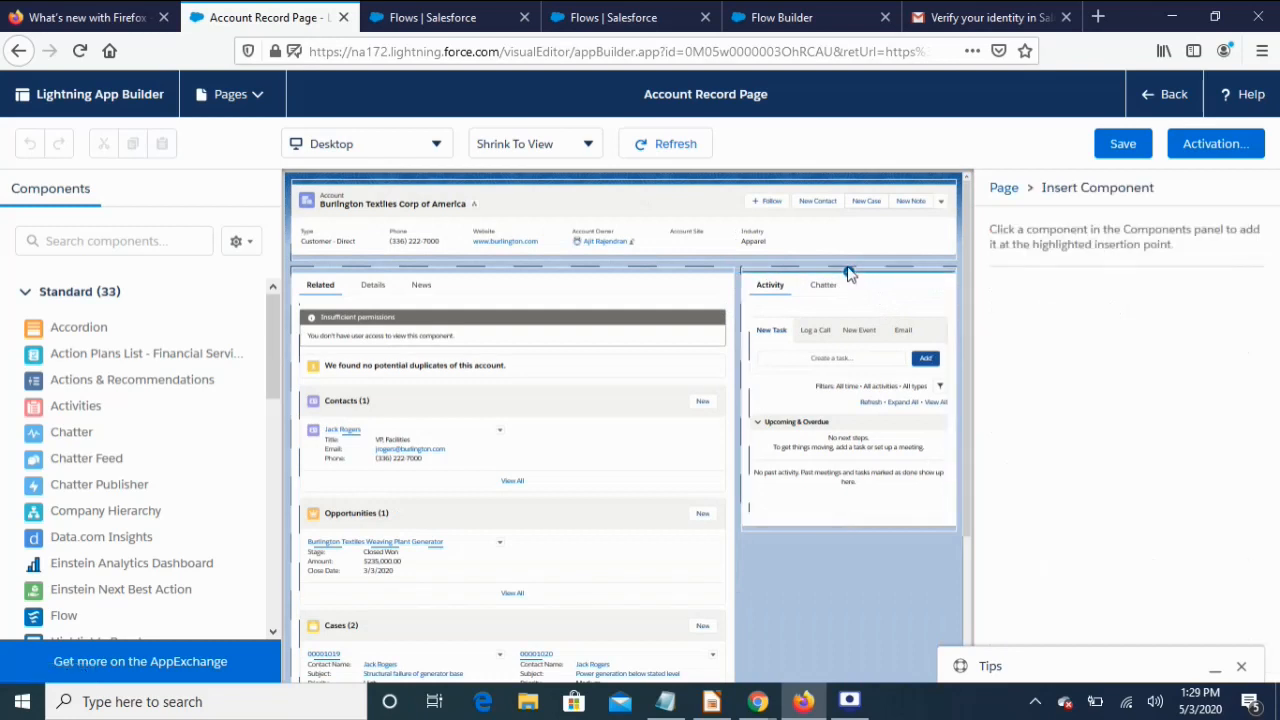
left_click_drag(58, 627, 790, 285)
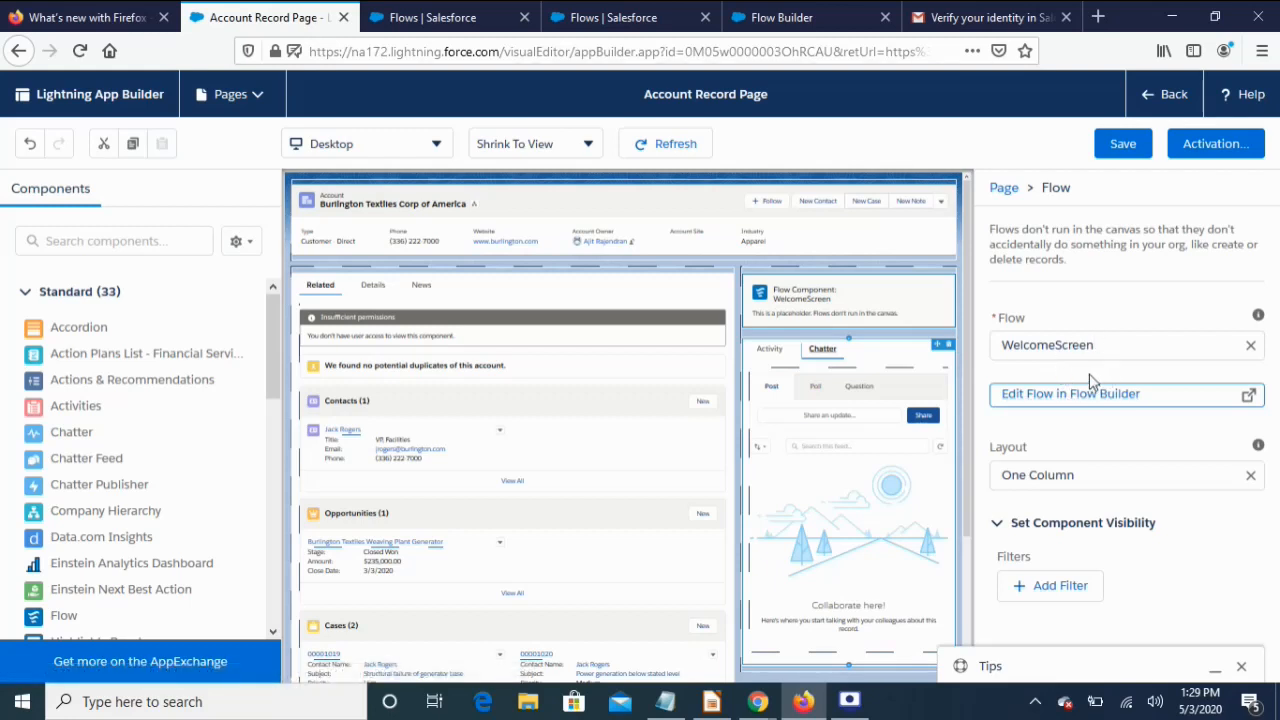
left_click(1122, 145)
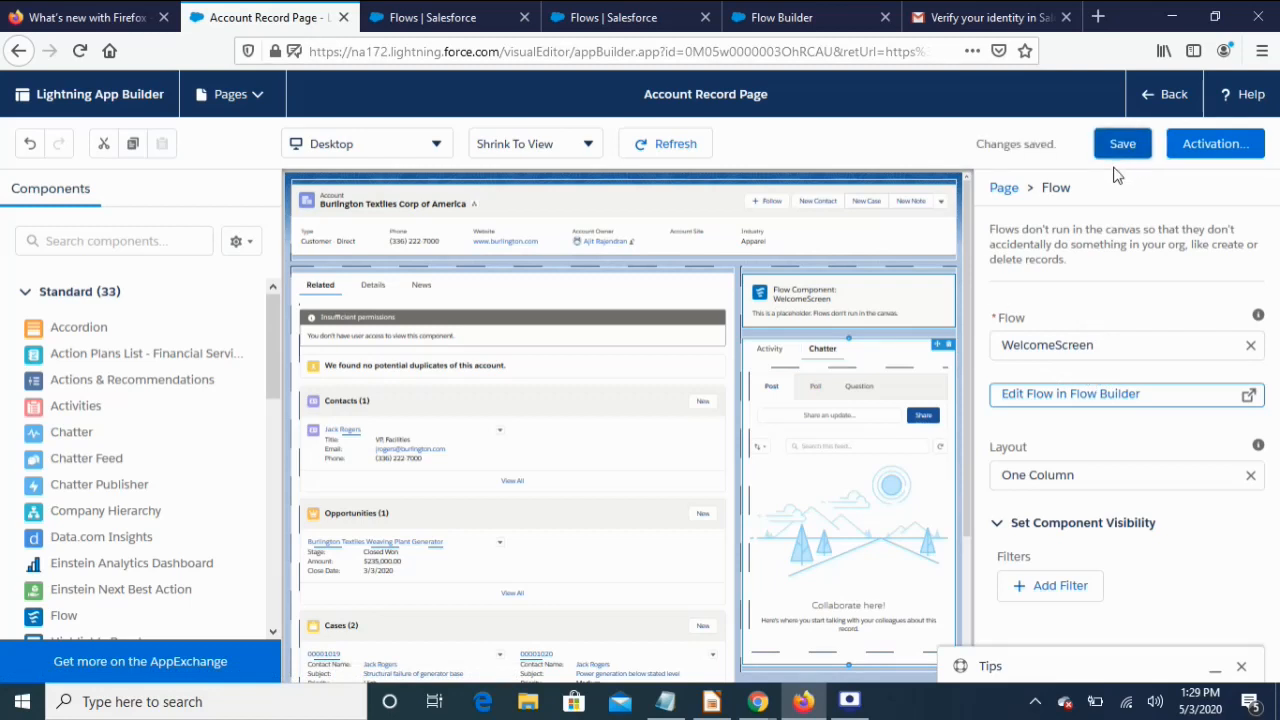
left_click(1148, 97)
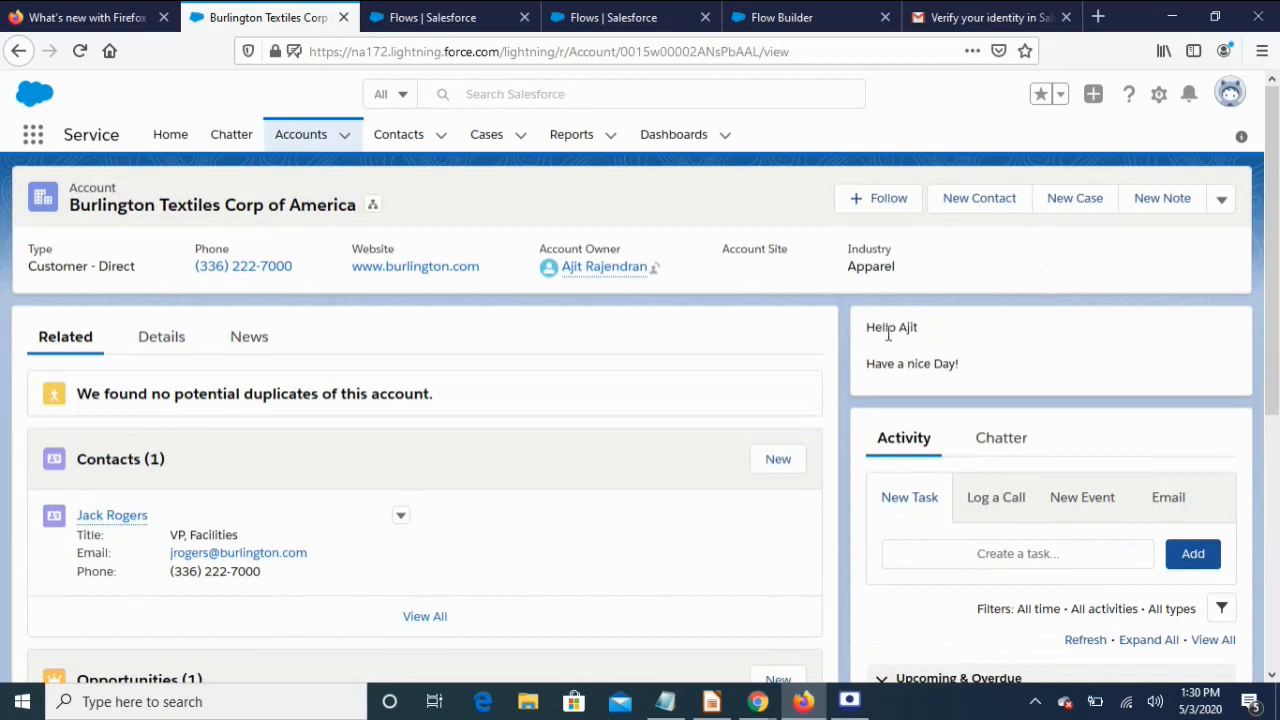
Highlight the first-name greeting text on the account page
left_click_drag(874, 326, 978, 372)
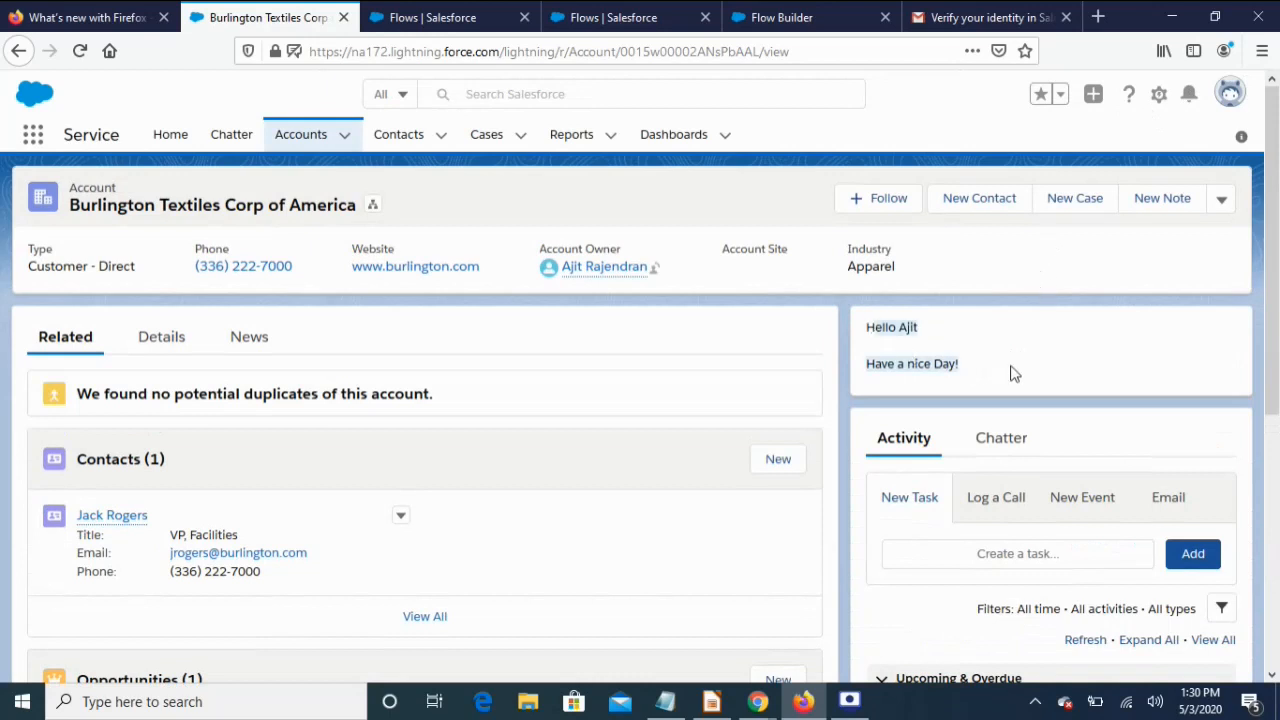
left_click(1012, 372)
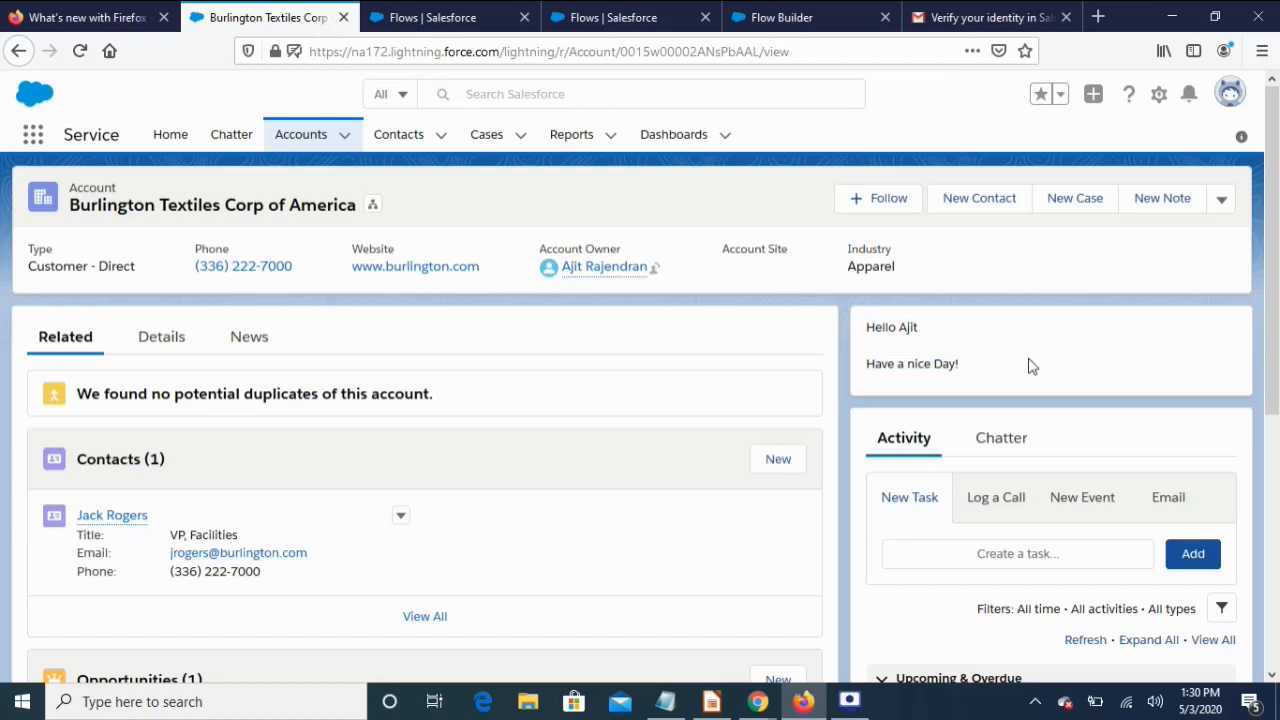
left_click_drag(968, 366, 836, 328)
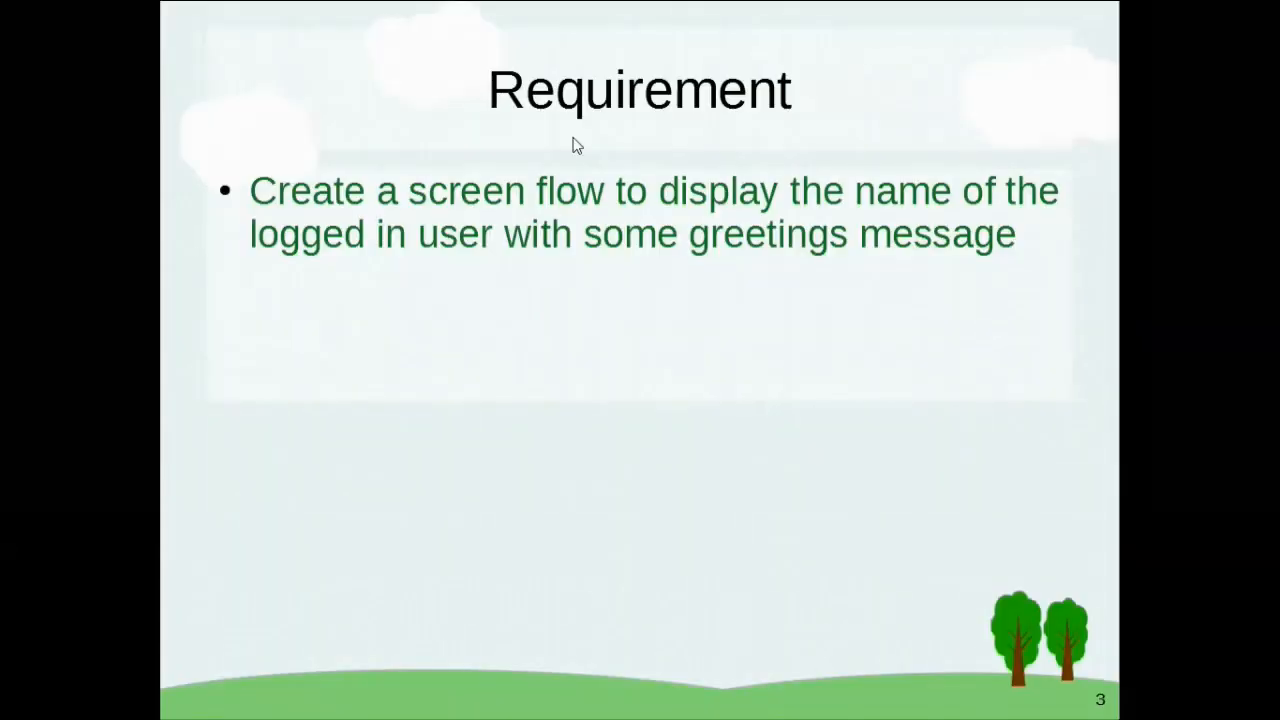
Advance to the quick contact requirement slide, end the slideshow, and return to Salesforce Flows
key("Right")
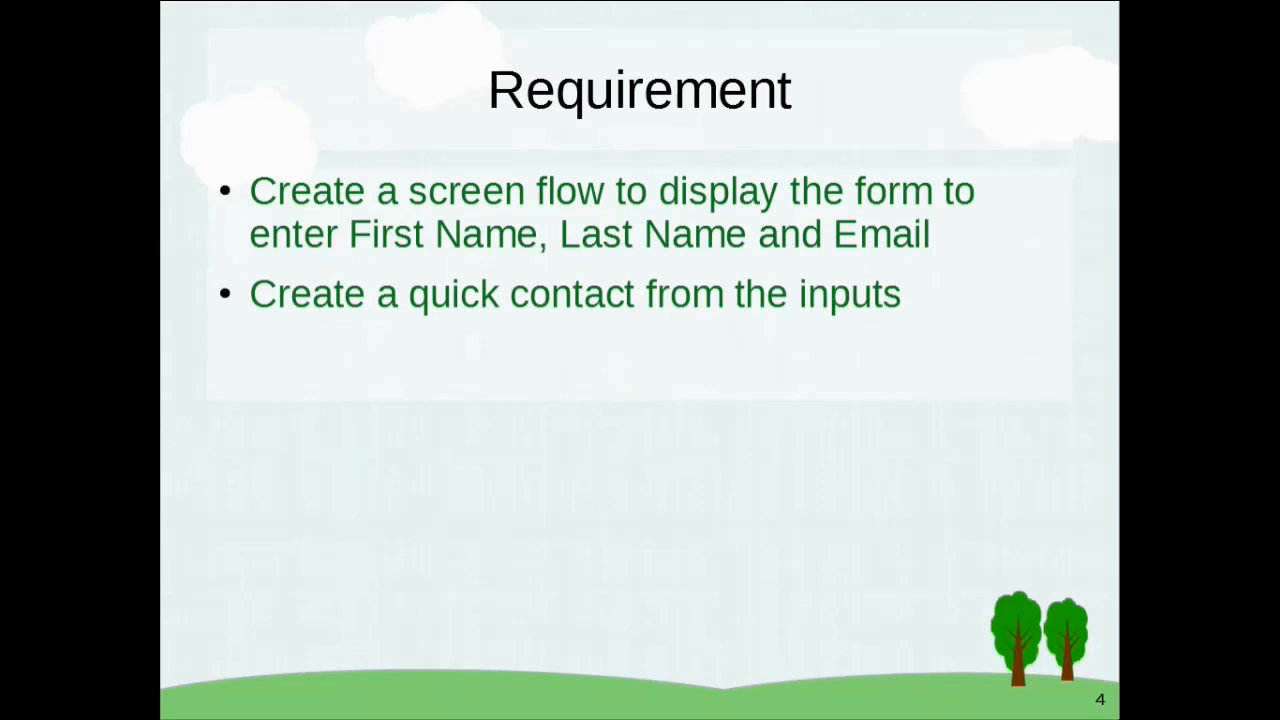
key("Escape")
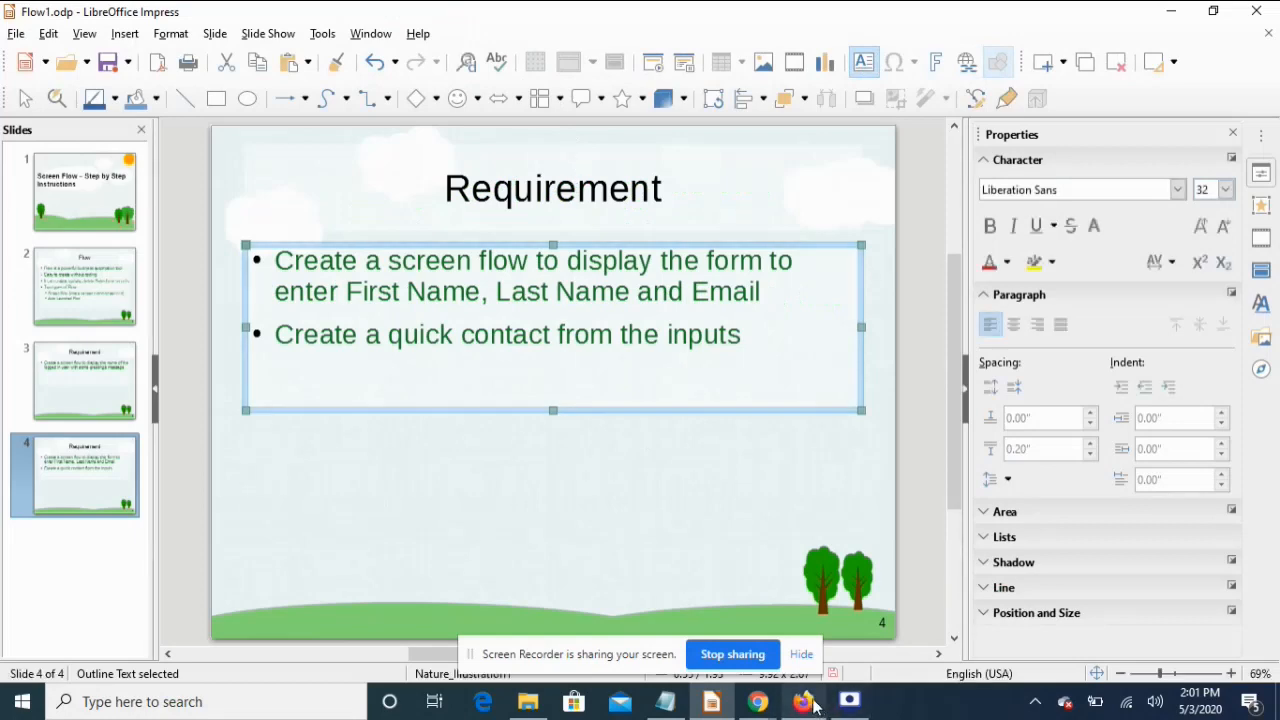
left_click(813, 703)
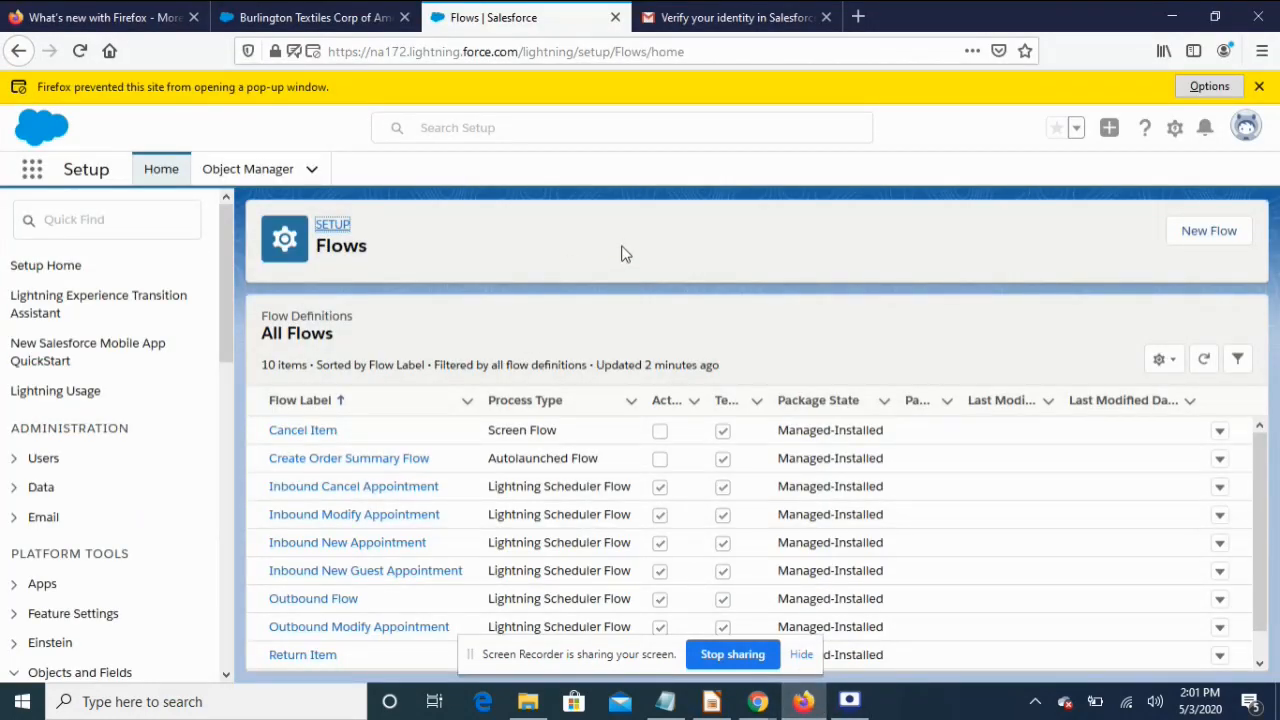
Create a blank Screen Flow and drop a Screen element onto its canvas
left_click(1196, 238)
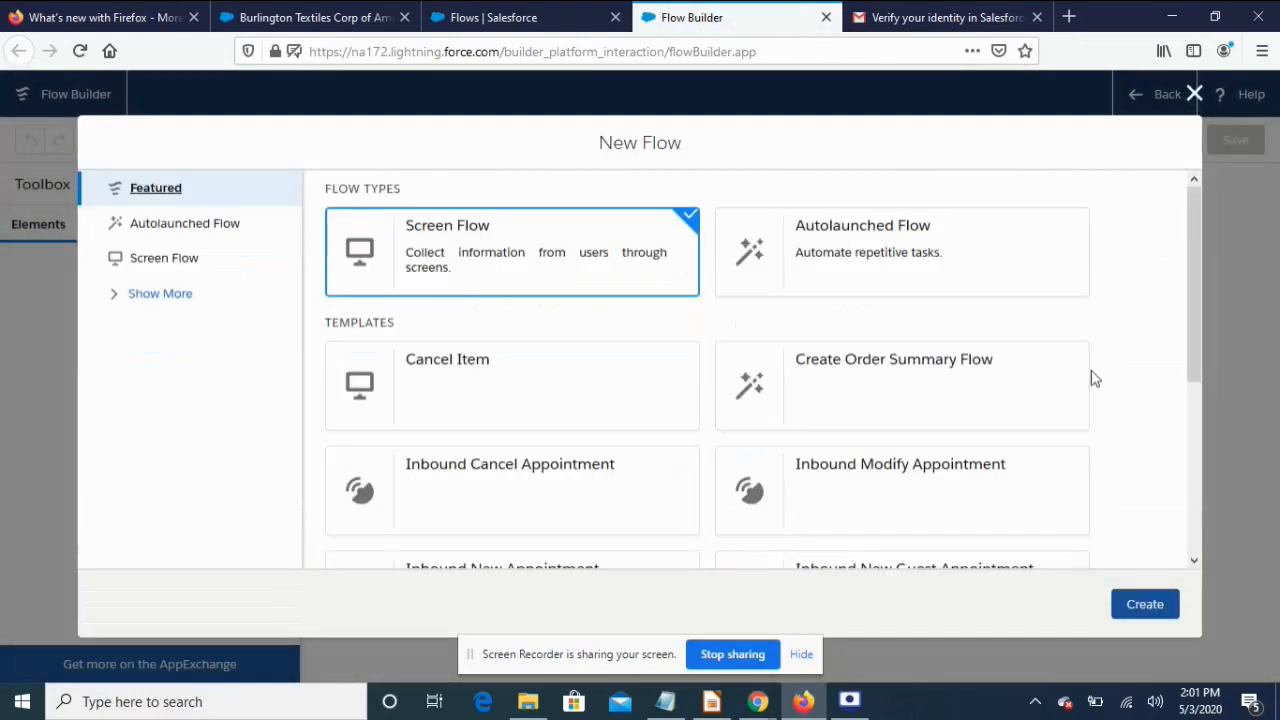
left_click(506, 240)
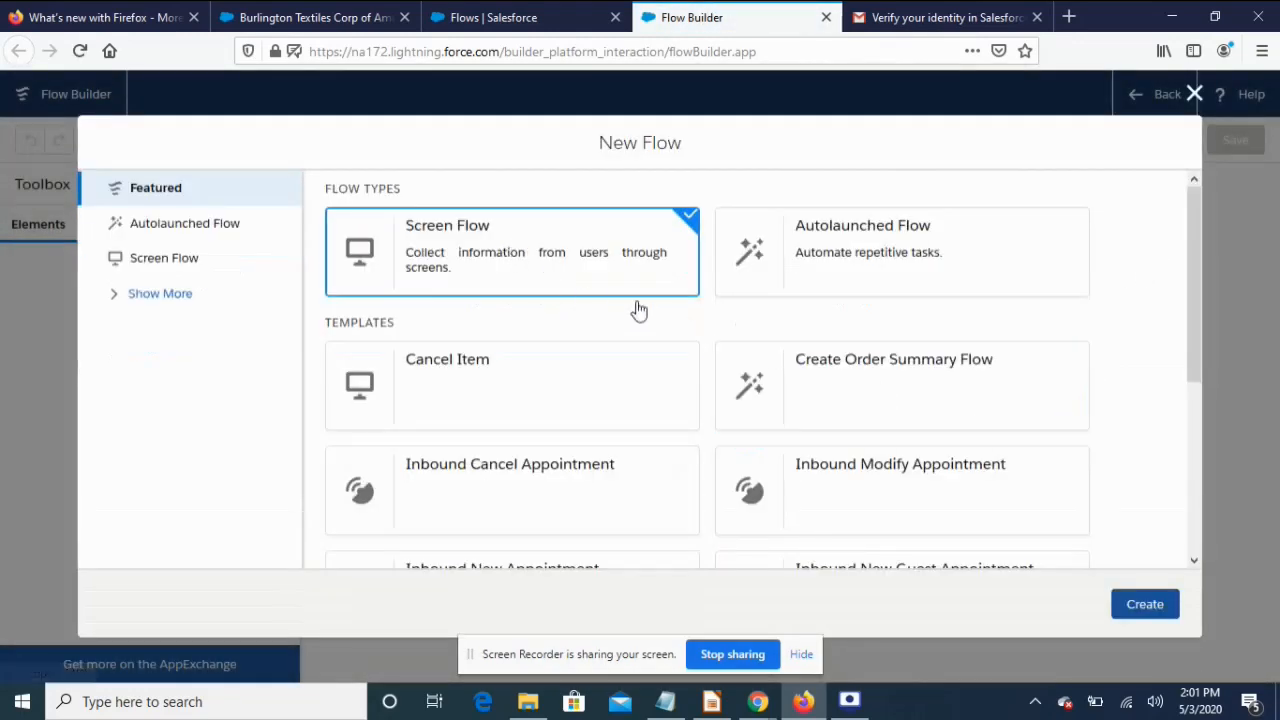
left_click(1143, 606)
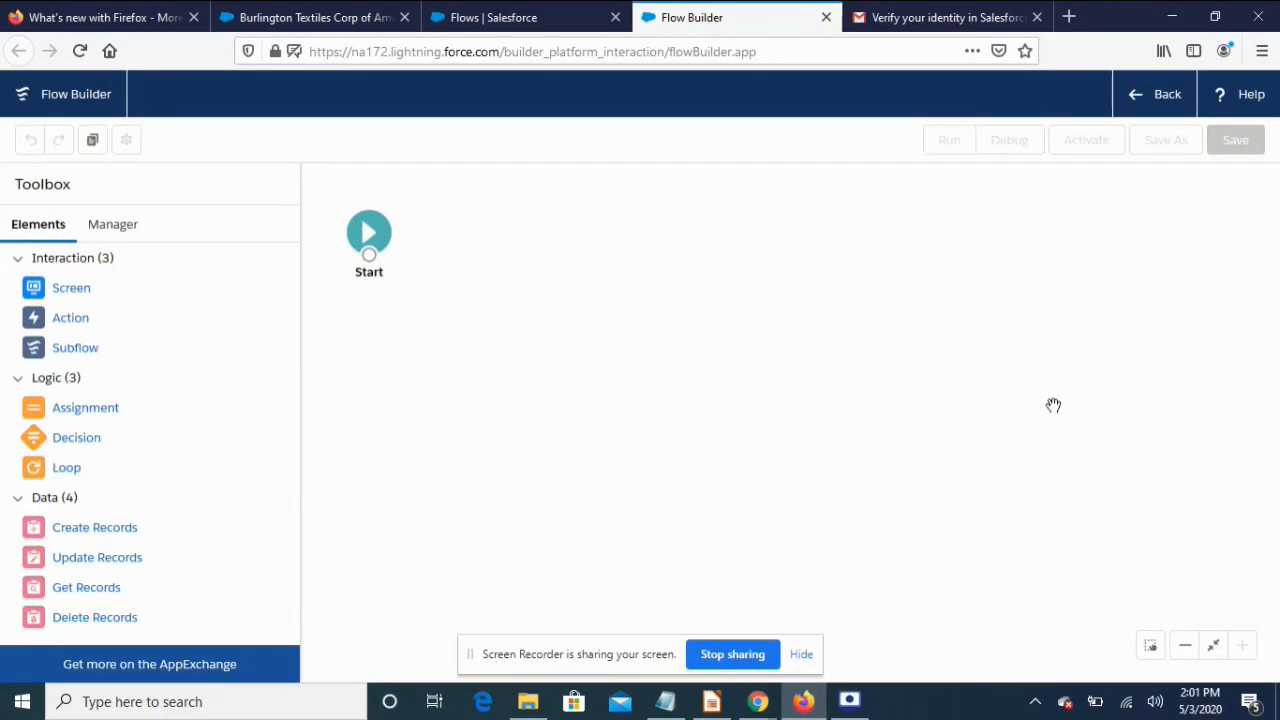
left_click_drag(68, 297, 604, 334)
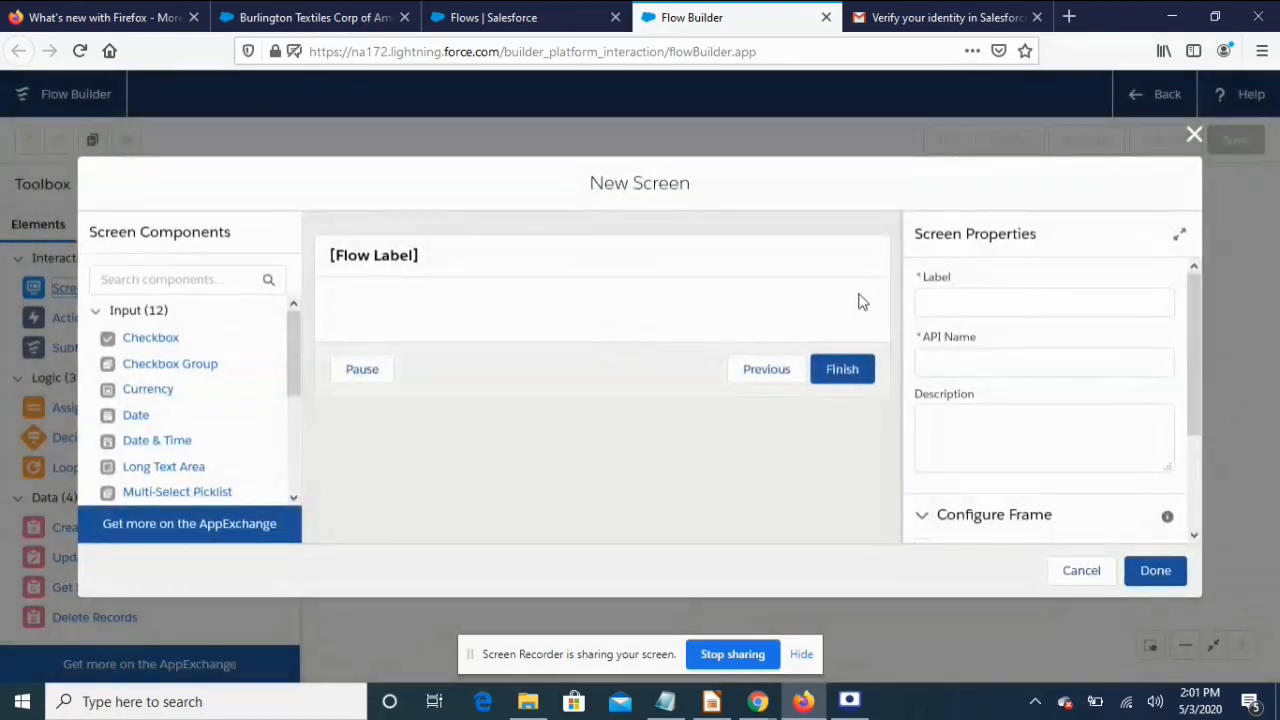
Label the new screen 'Contact Form' so its API name auto-fills as Contact_Form
left_click(961, 302)
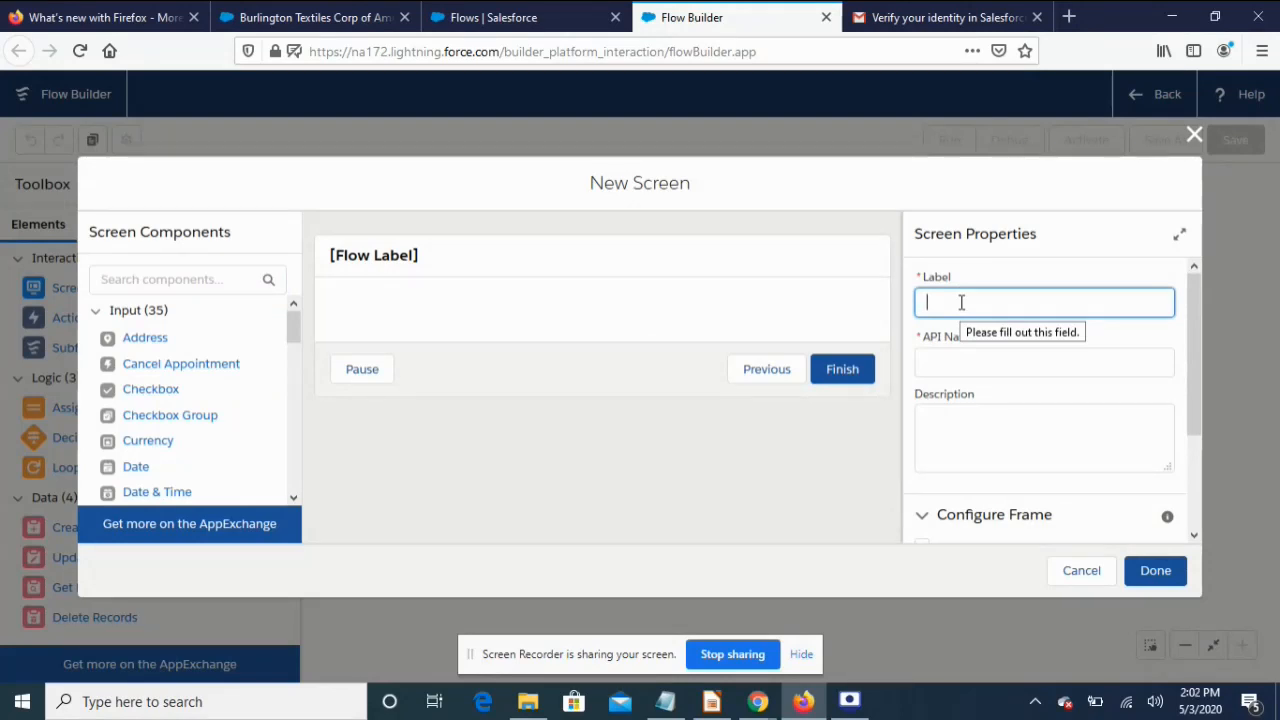
type("tact Form")
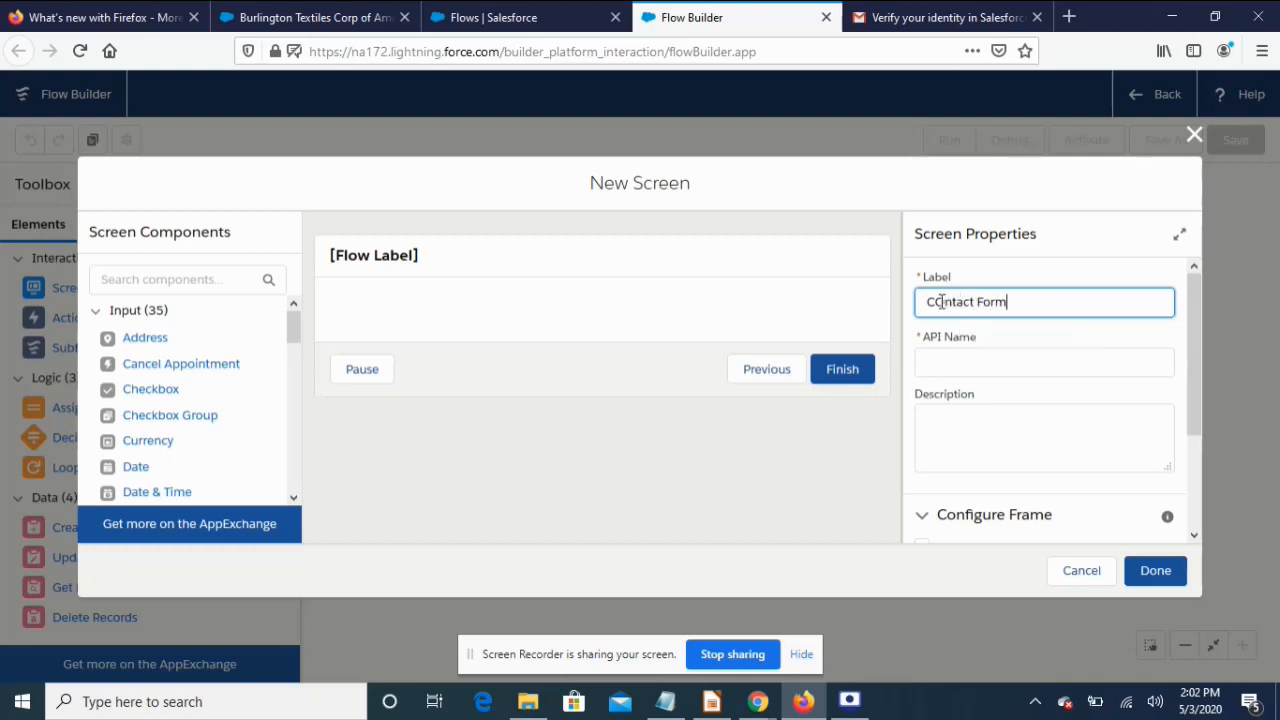
key("Delete")
type("o")
left_click(986, 441)
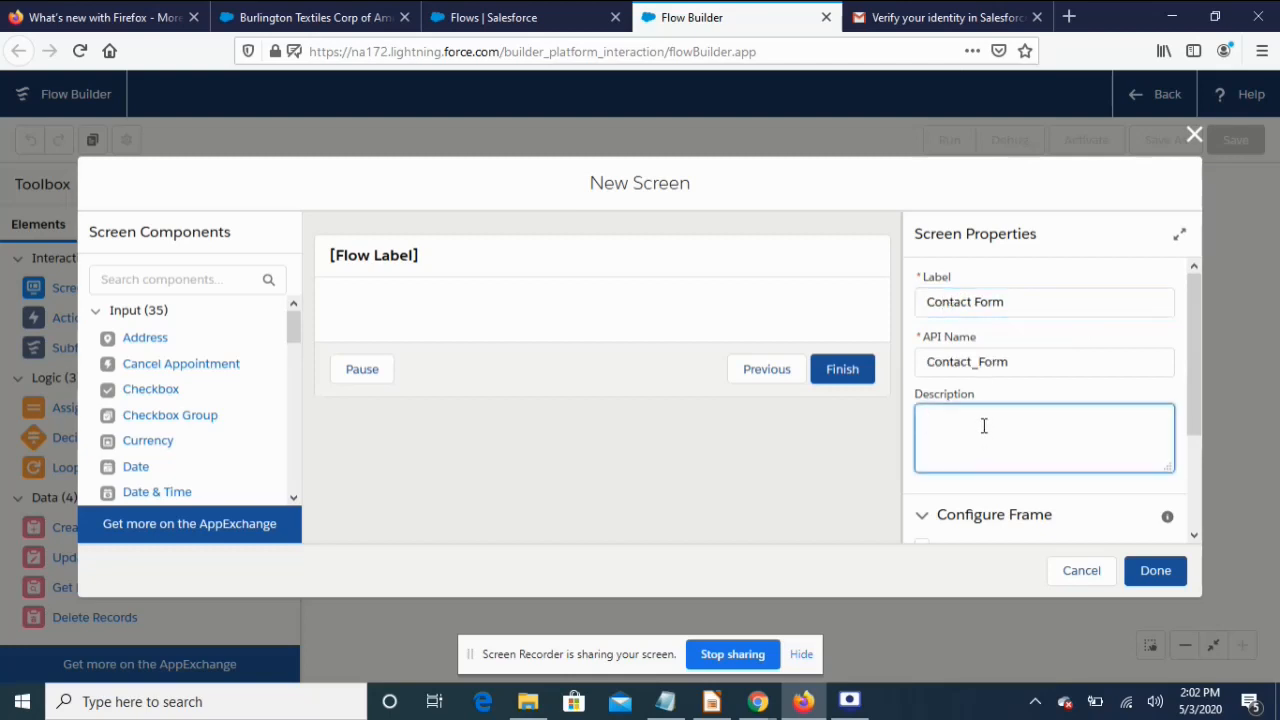
scroll(986, 423, "down", 3)
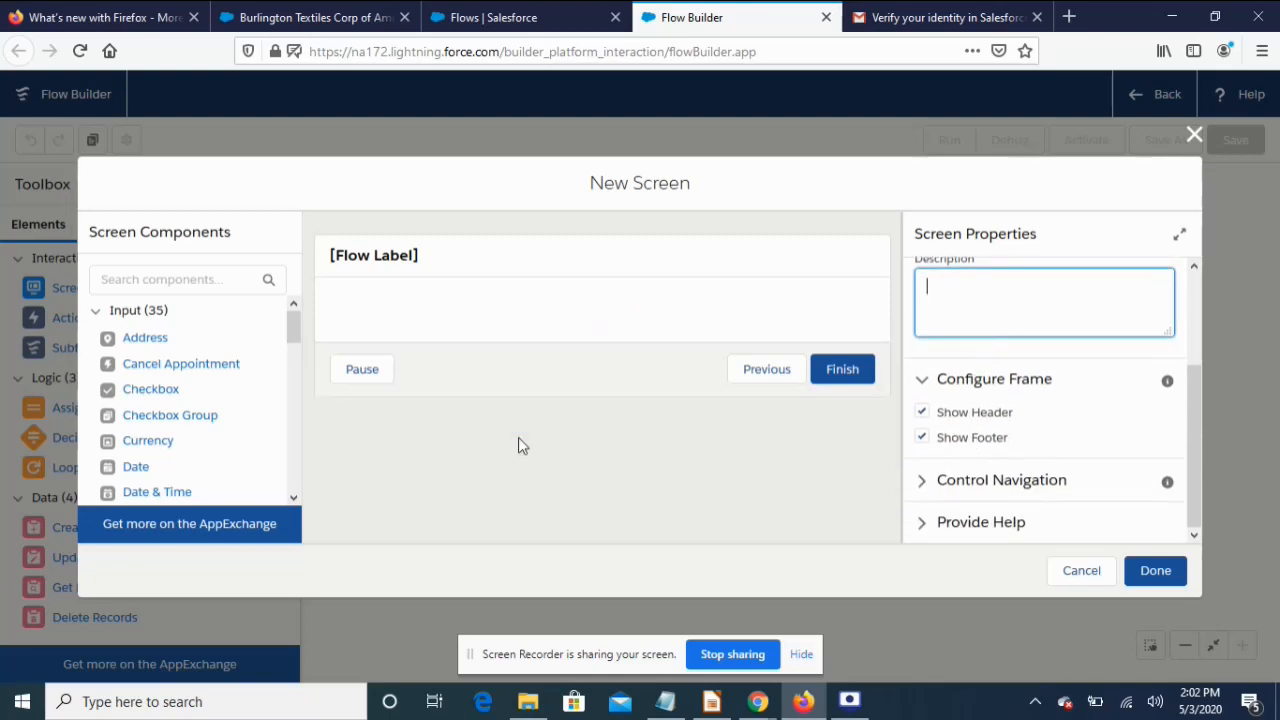
left_click(391, 306)
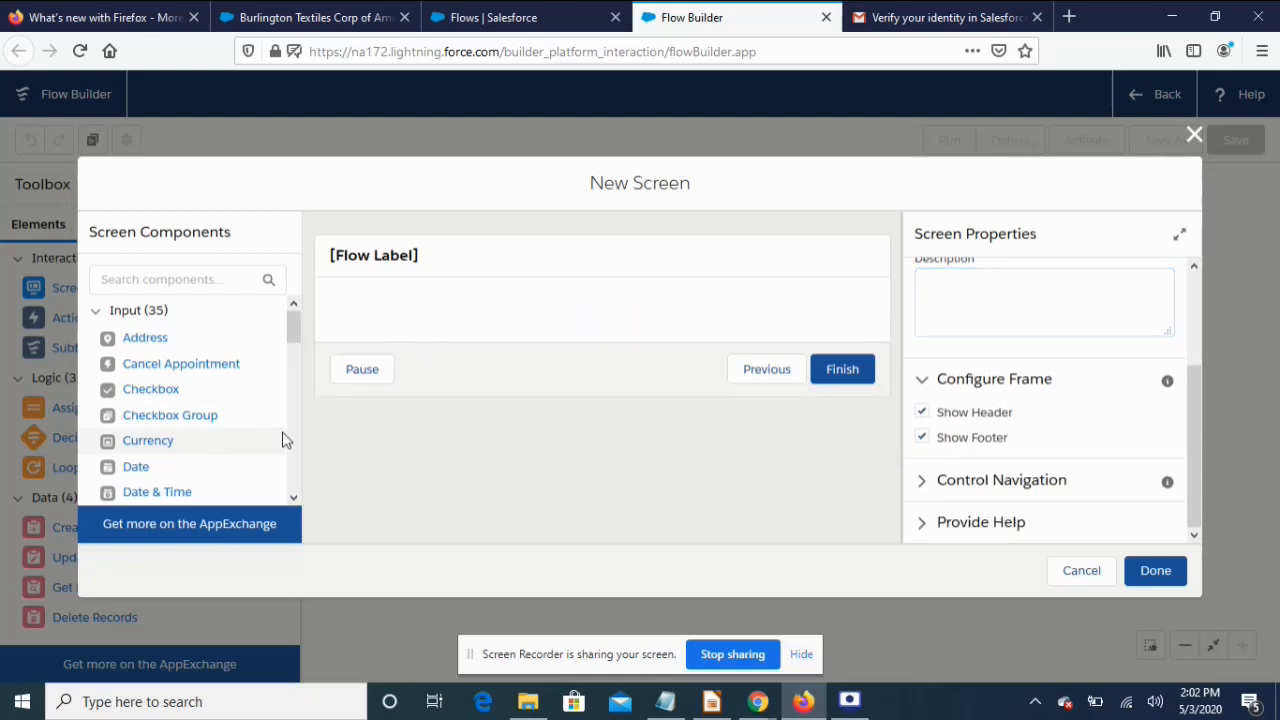
scroll(209, 481, "down", 4)
scroll(209, 481, "down", 7)
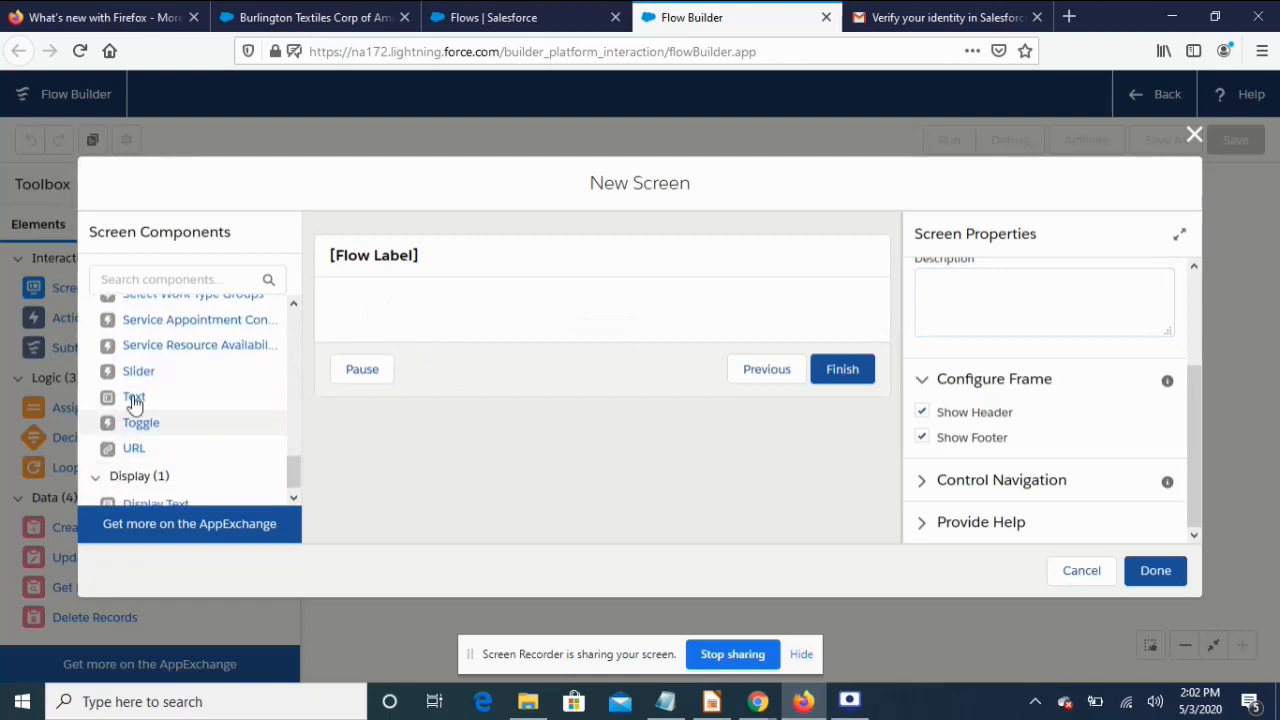
Add three Text inputs to the screen and label the first one 'First name'
left_click_drag(127, 400, 358, 315)
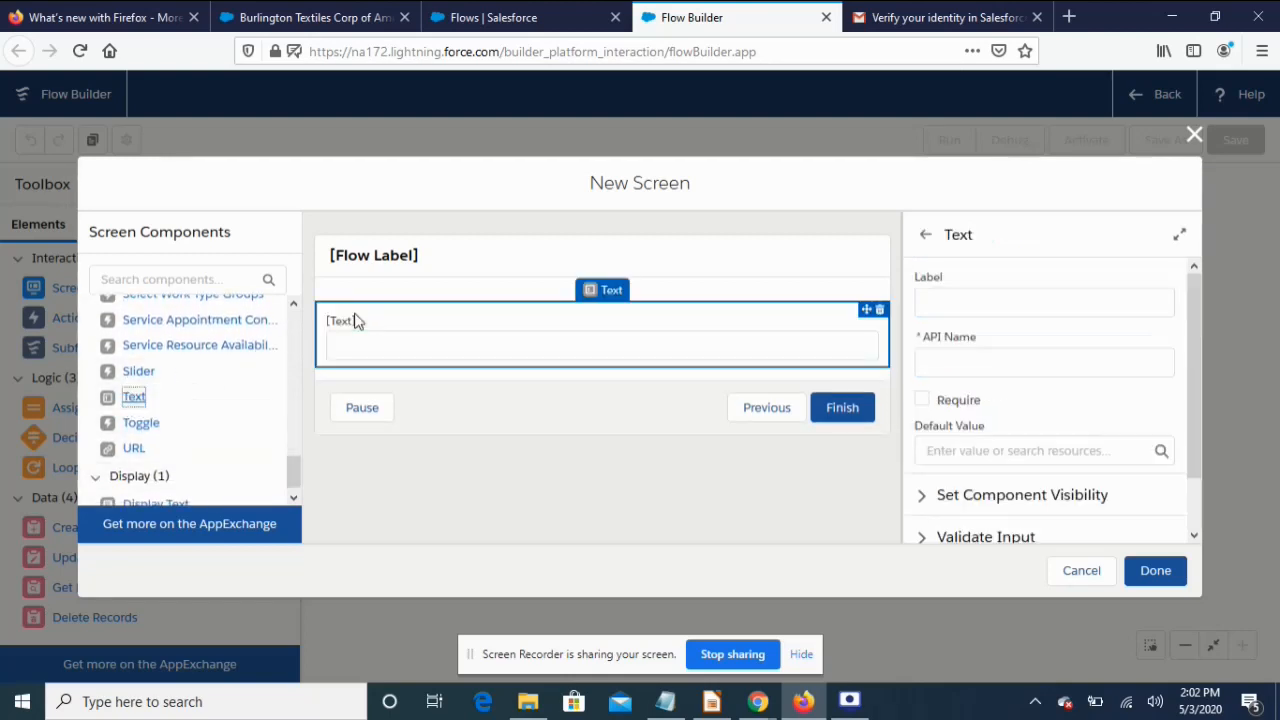
left_click_drag(226, 391, 367, 366)
left_click_drag(134, 399, 343, 437)
left_click(374, 318)
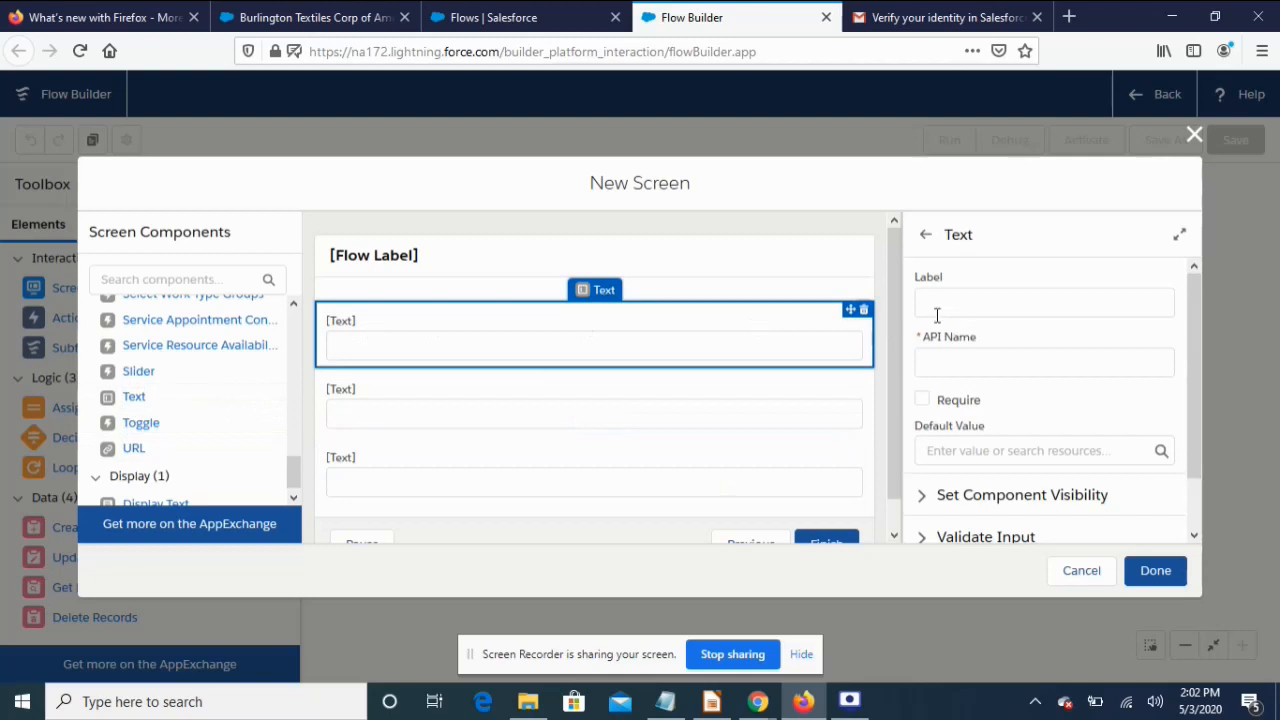
left_click(986, 304)
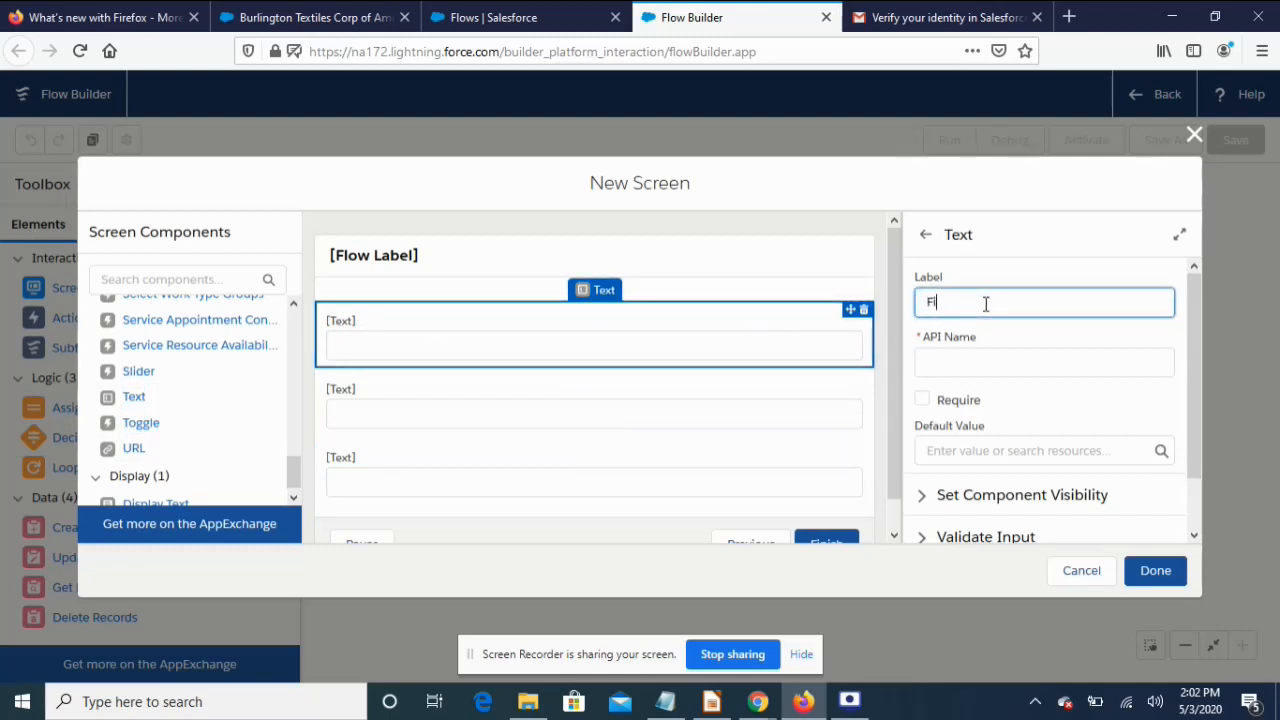
type("First name")
left_click(1074, 415)
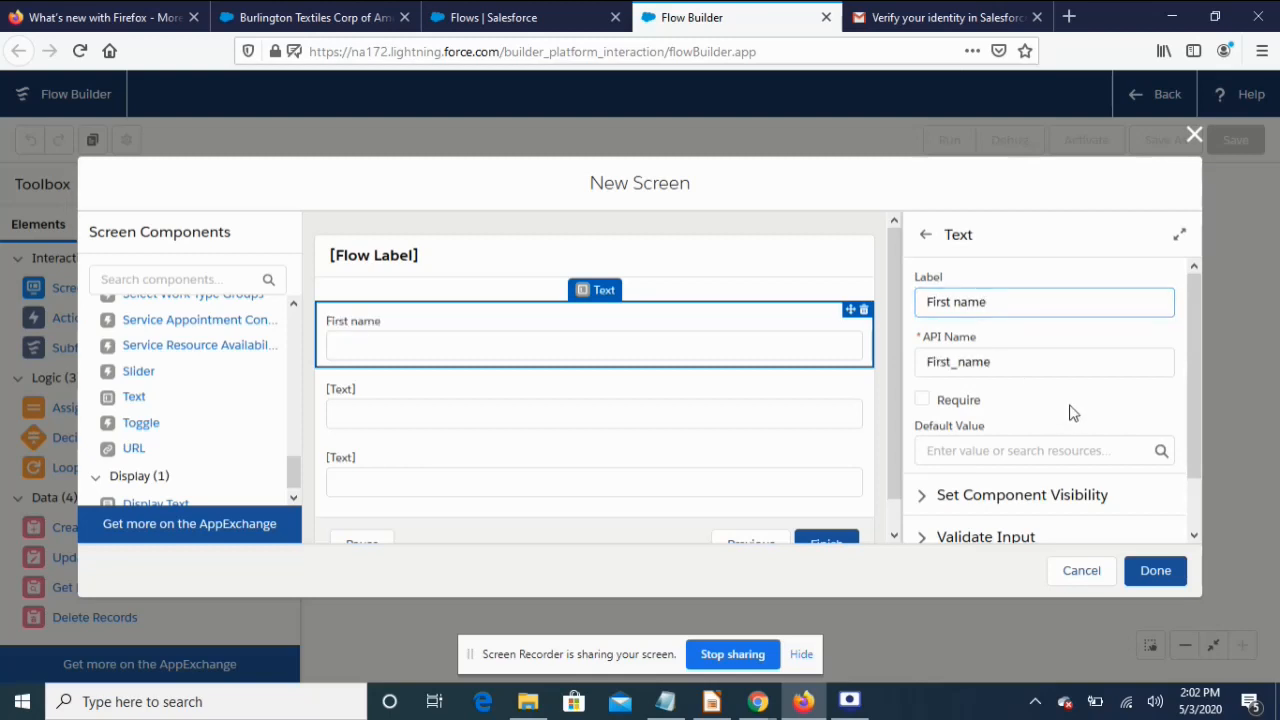
Label the other two inputs 'Last Name' and 'Email', making Email required
left_click(494, 418)
left_click(954, 297)
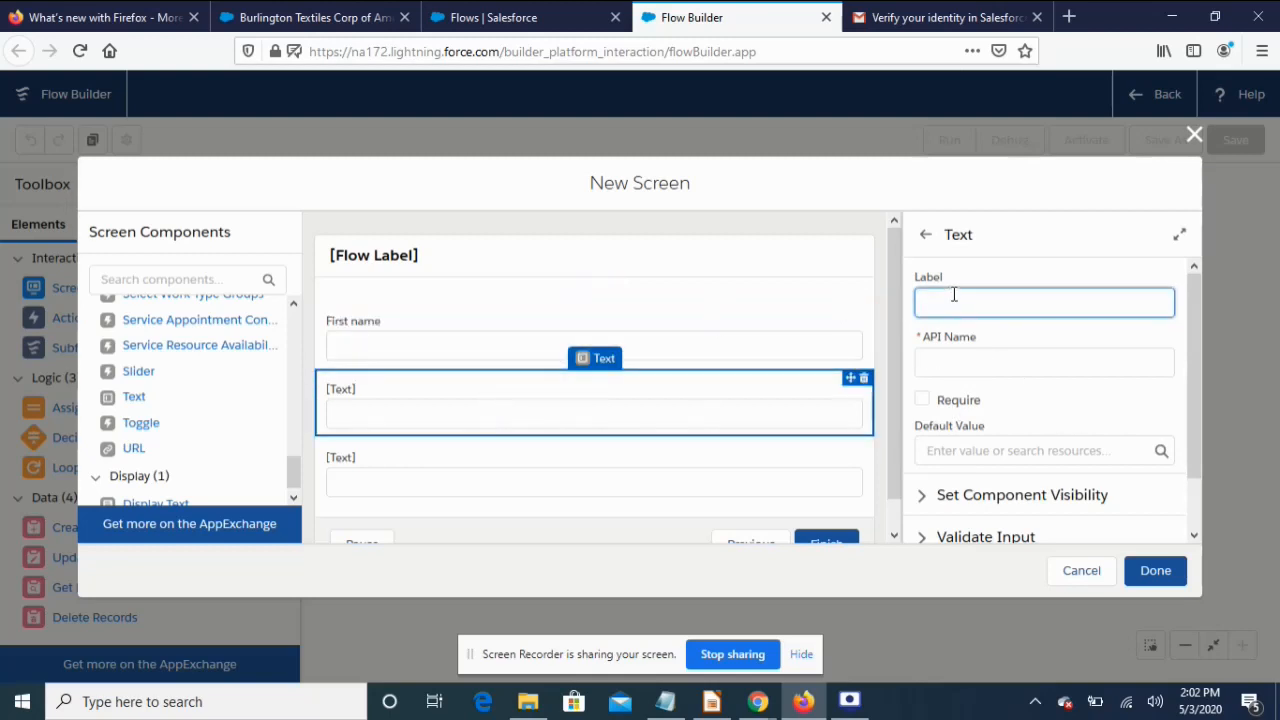
type("Last Name")
left_click(580, 458)
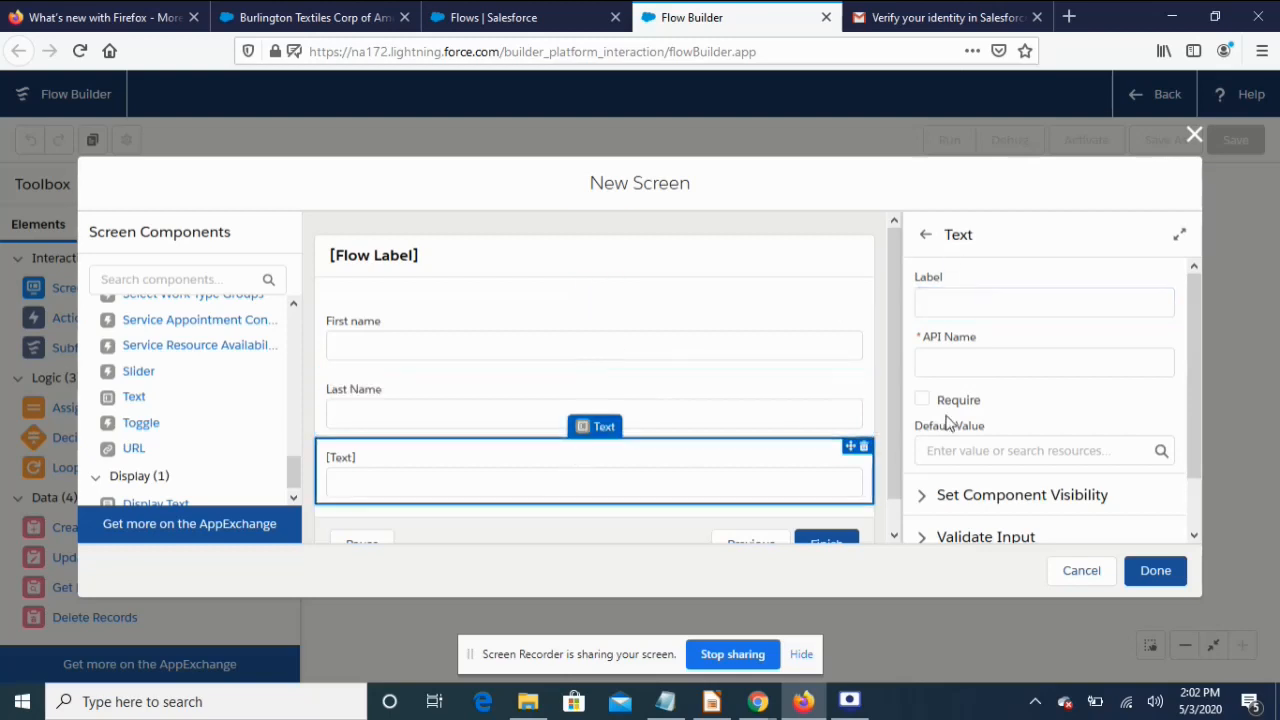
left_click(944, 299)
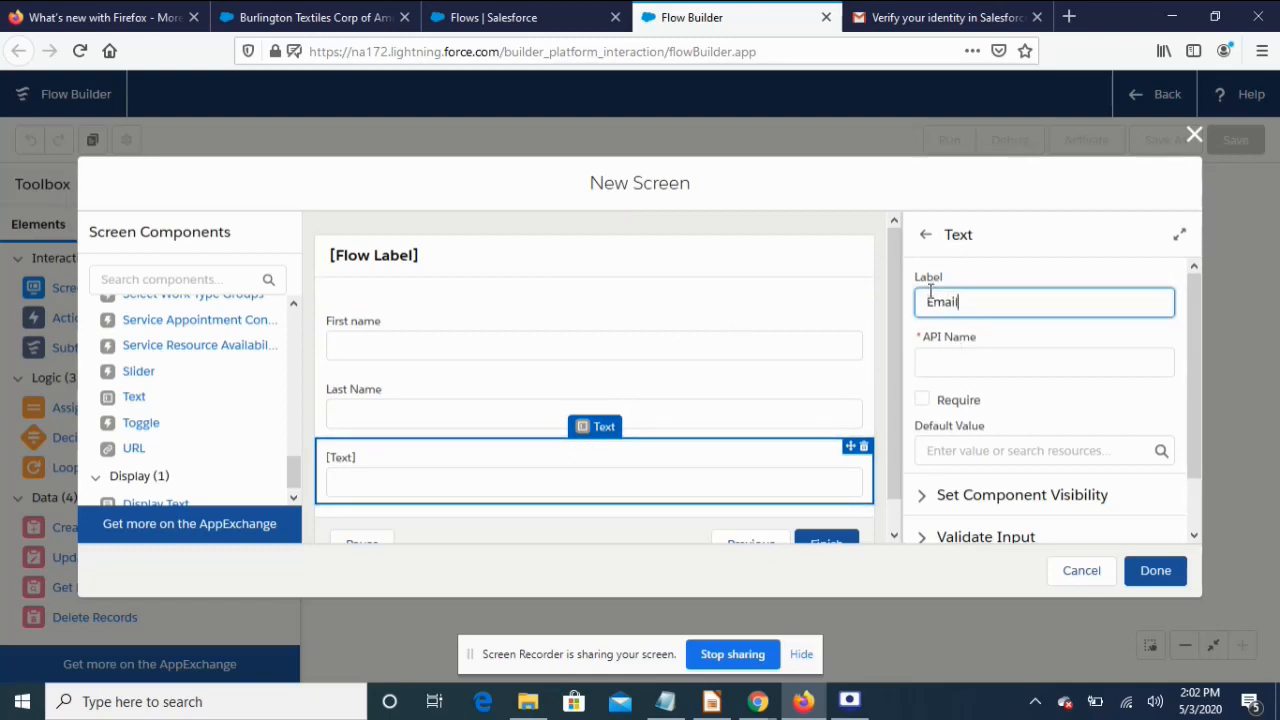
left_click(997, 340)
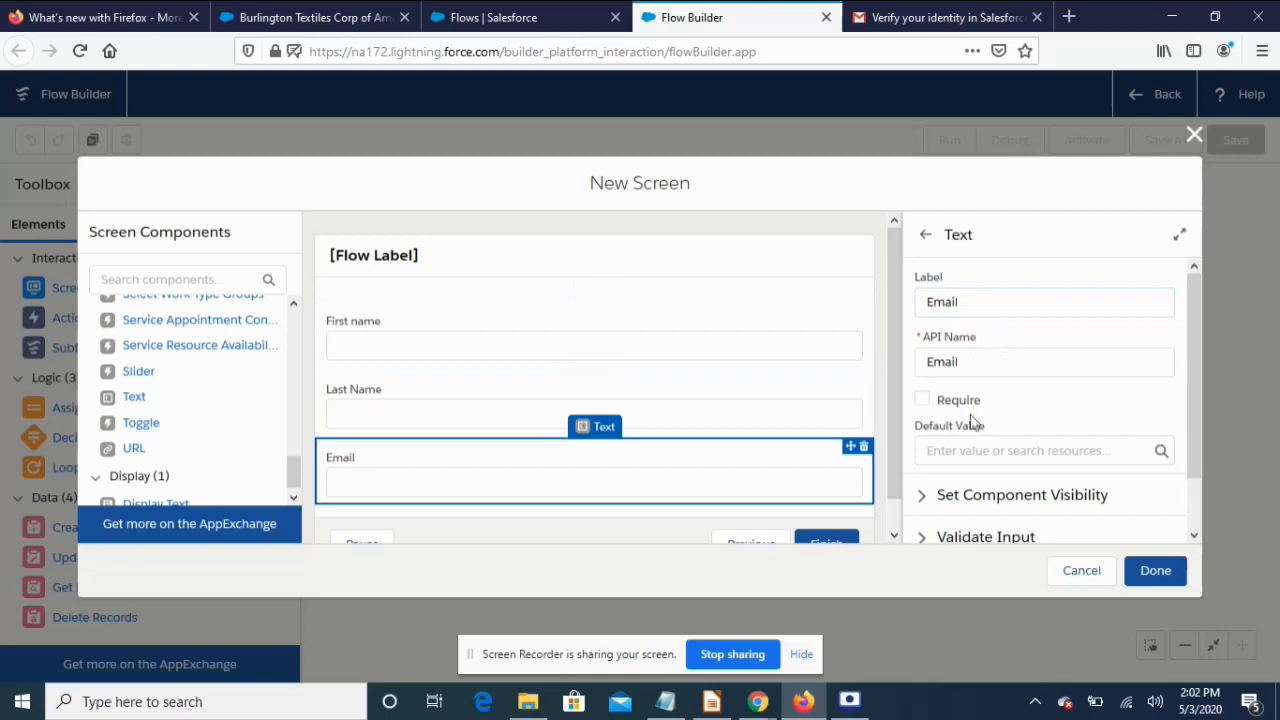
left_click(921, 400)
scroll(897, 368, "down", 1)
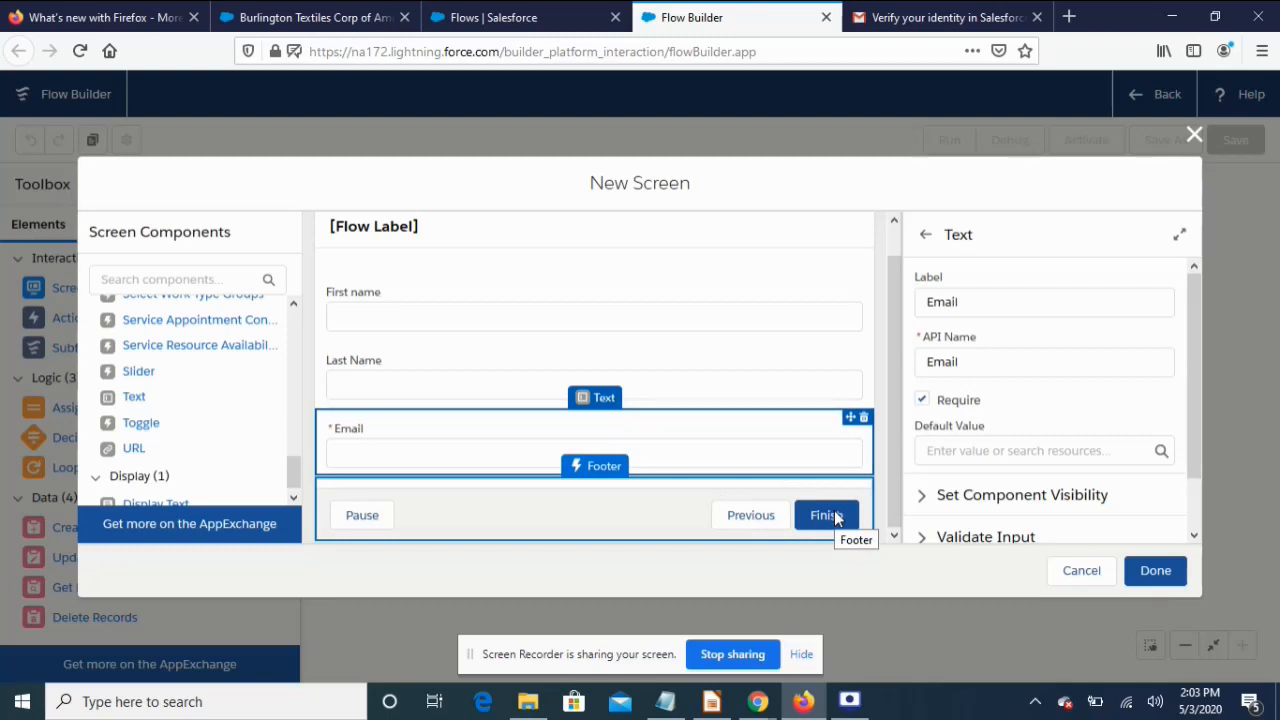
scroll(1024, 512, "down", 1)
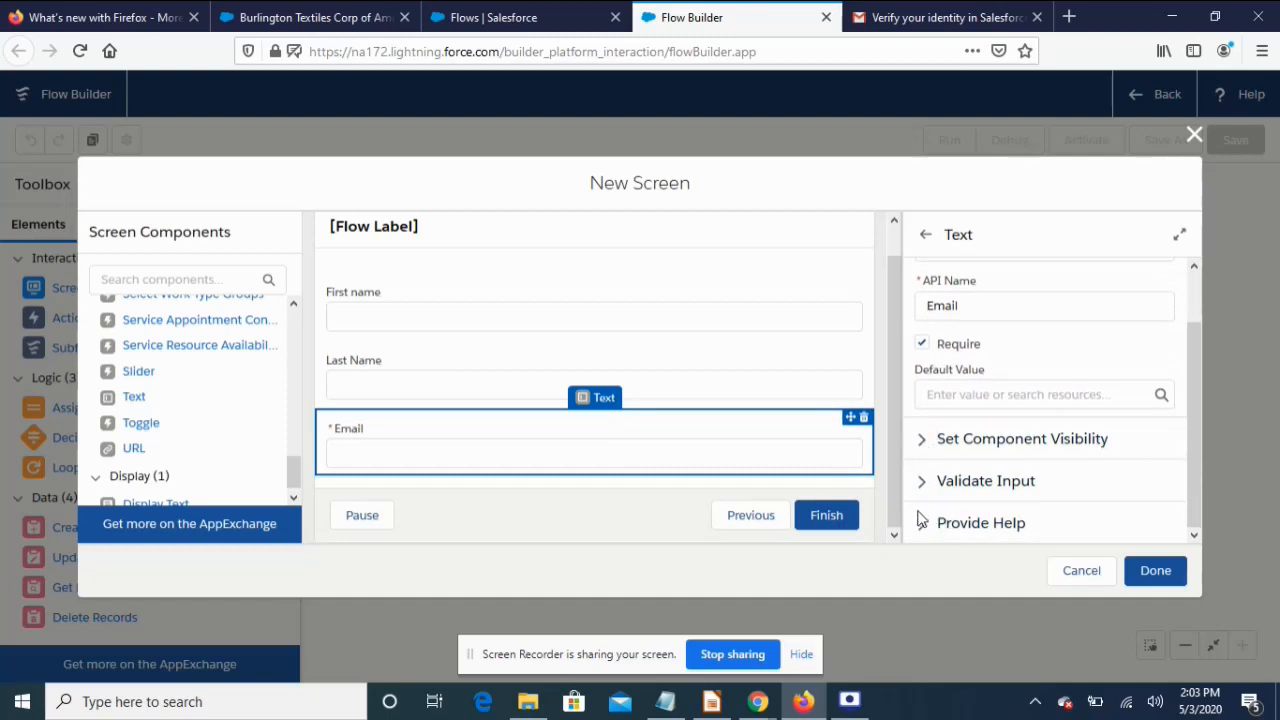
Turn off the Previous and Pause navigation buttons in the Contact Form screen footer
left_click(574, 514)
left_click(1016, 518)
scroll(1018, 525, "down", 1)
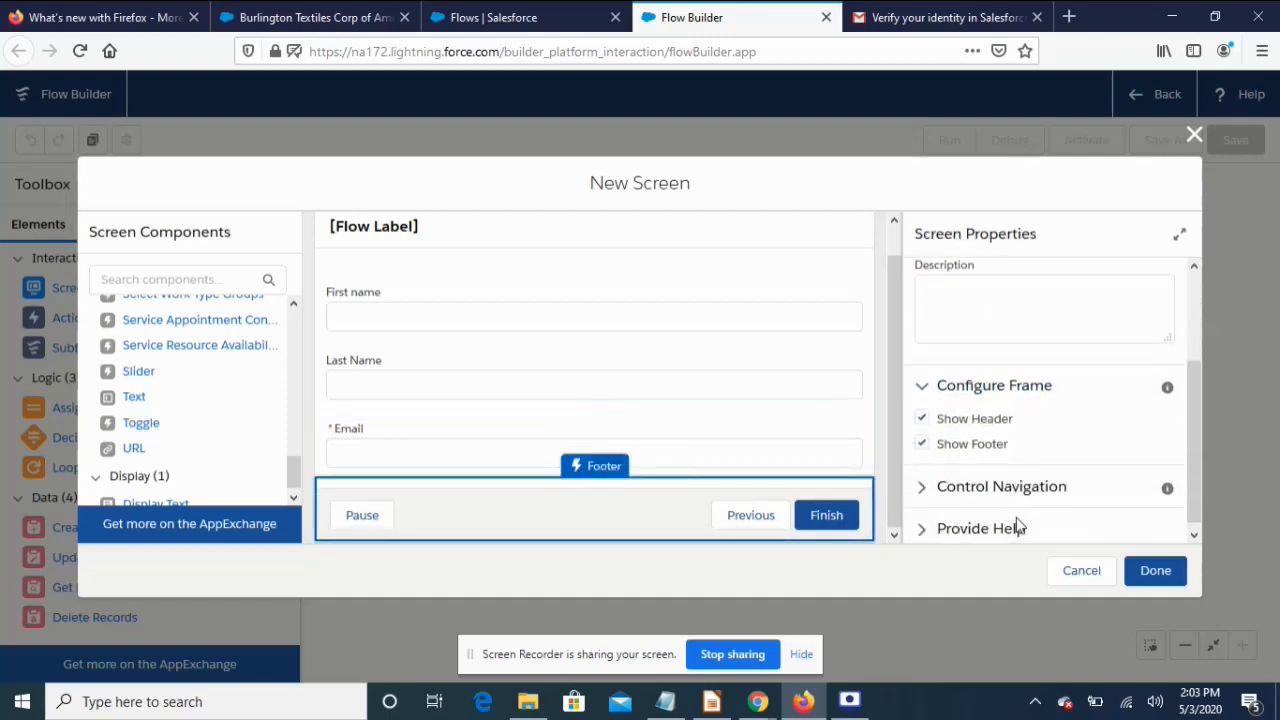
left_click(922, 484)
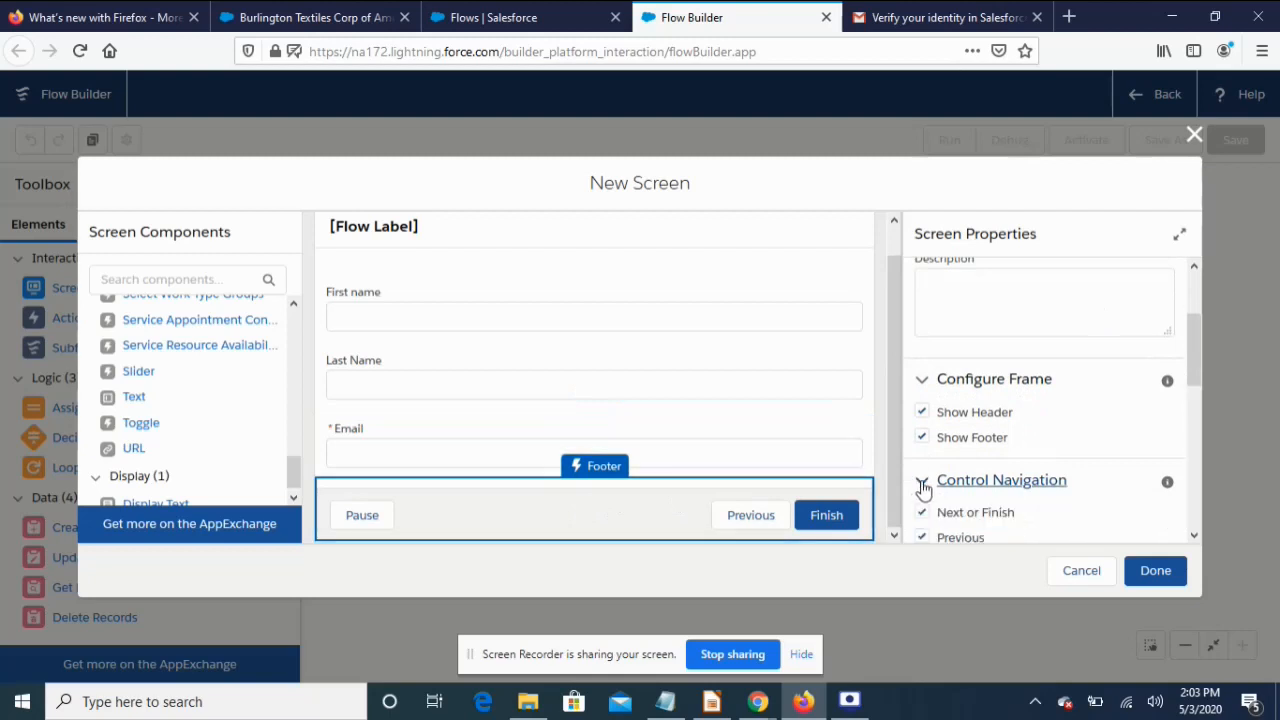
scroll(1025, 515, "down", 3)
scroll(952, 412, "up", 3)
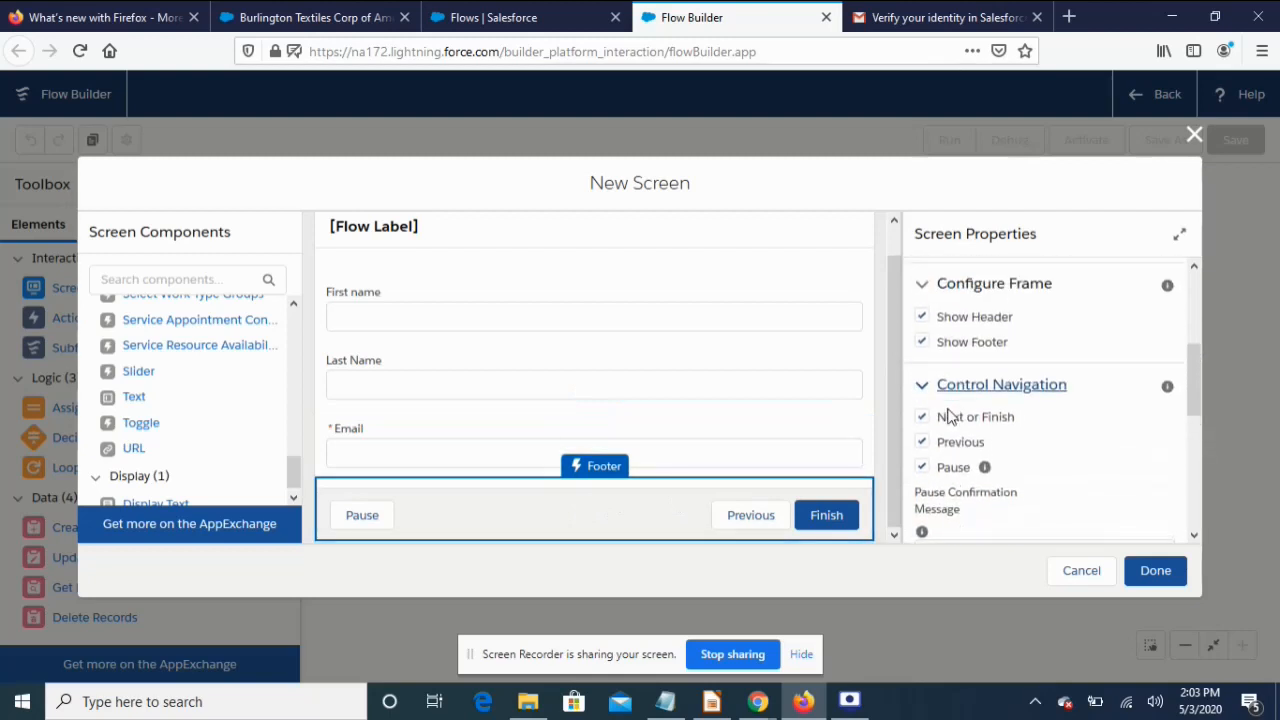
left_click(922, 441)
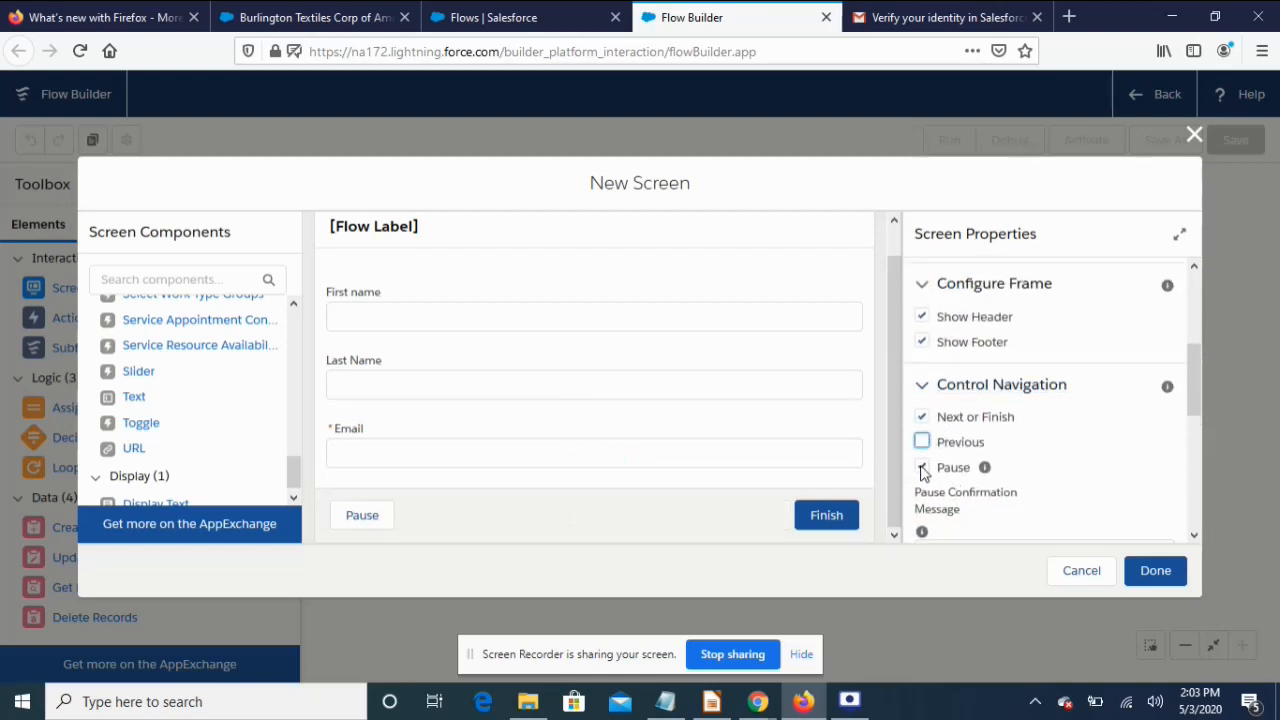
left_click(922, 468)
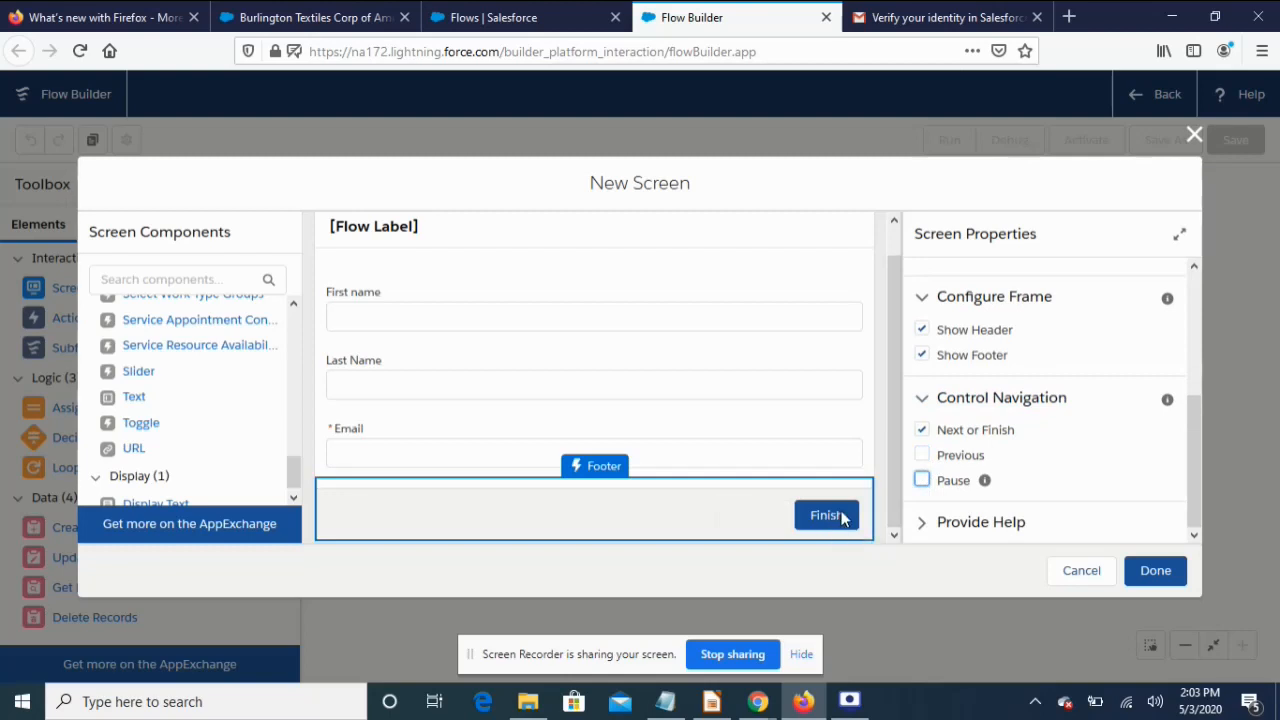
Connect Start to Contact Form and save the flow as QuickContact, described 'Get data from User'
left_click(1156, 572)
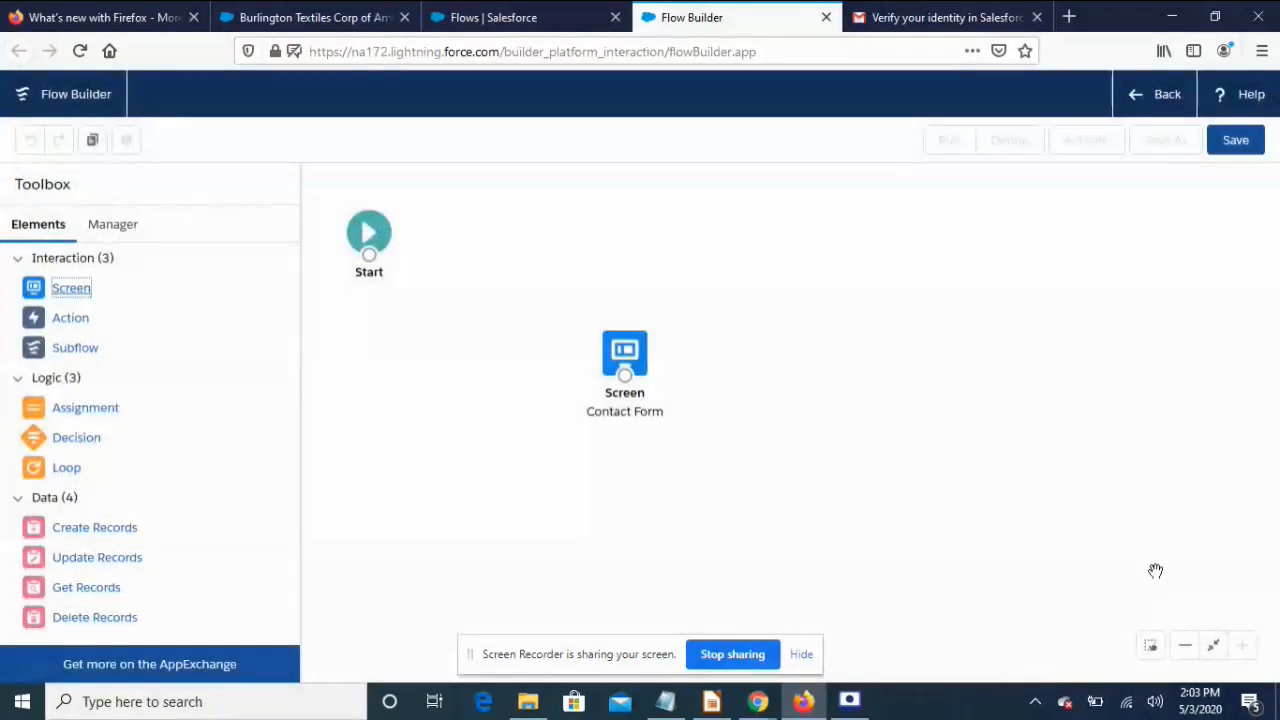
left_click_drag(369, 256, 634, 388)
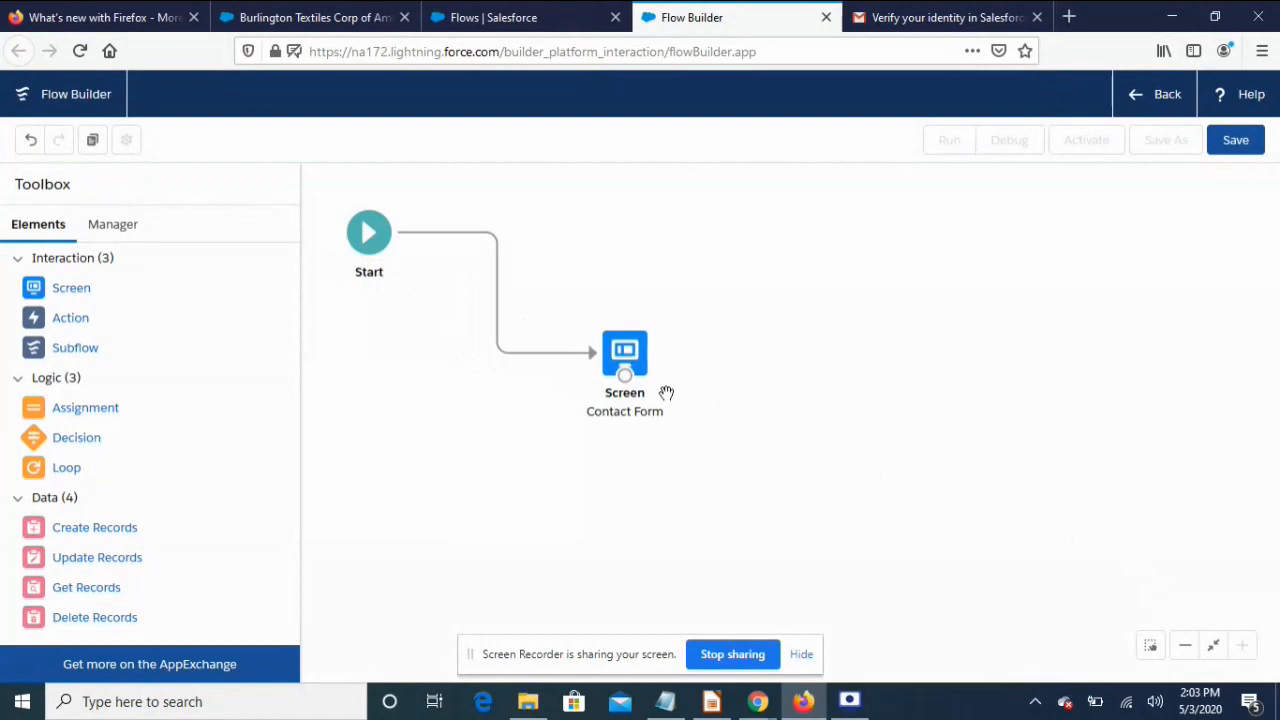
left_click(1228, 144)
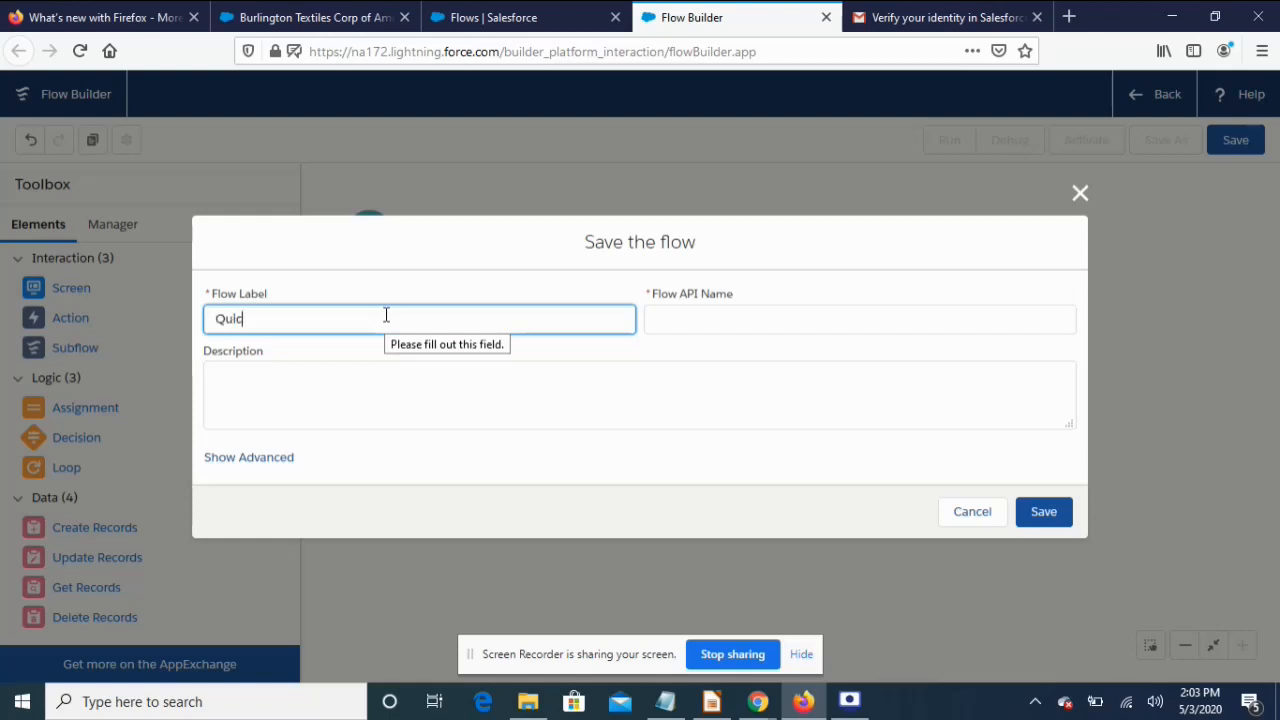
type("QuickContact")
left_click(342, 374)
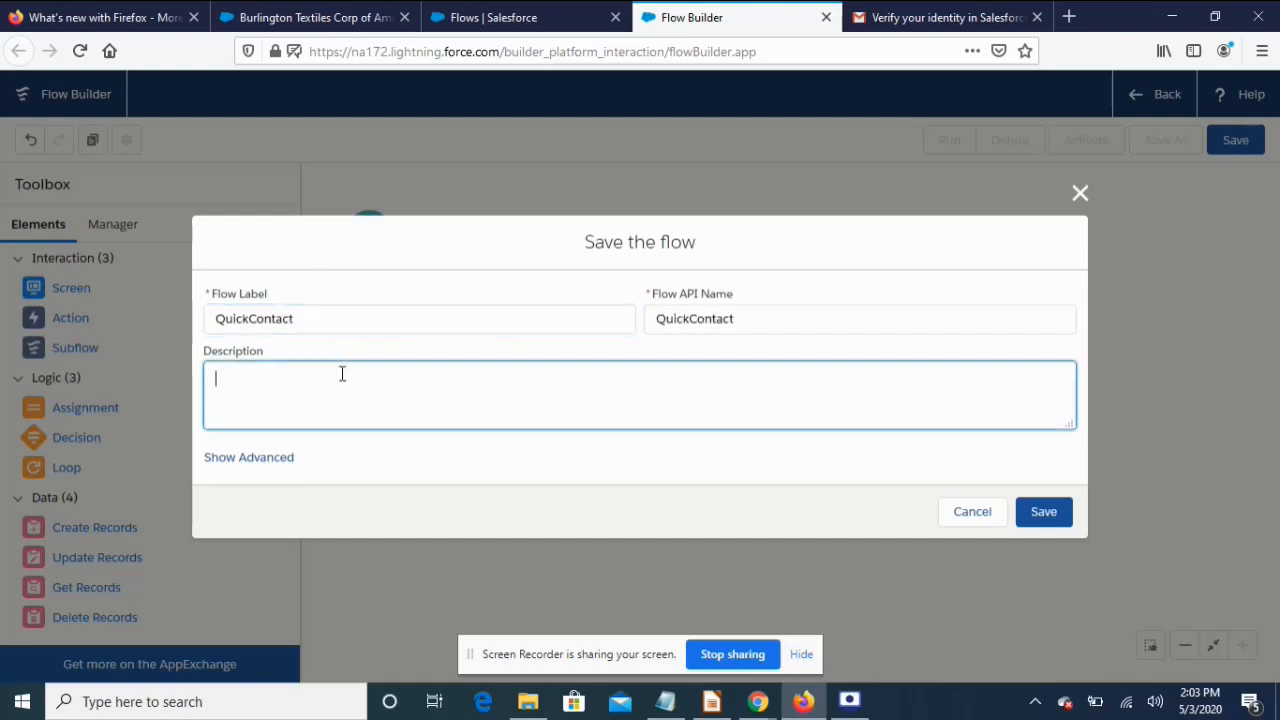
type("Get data from User")
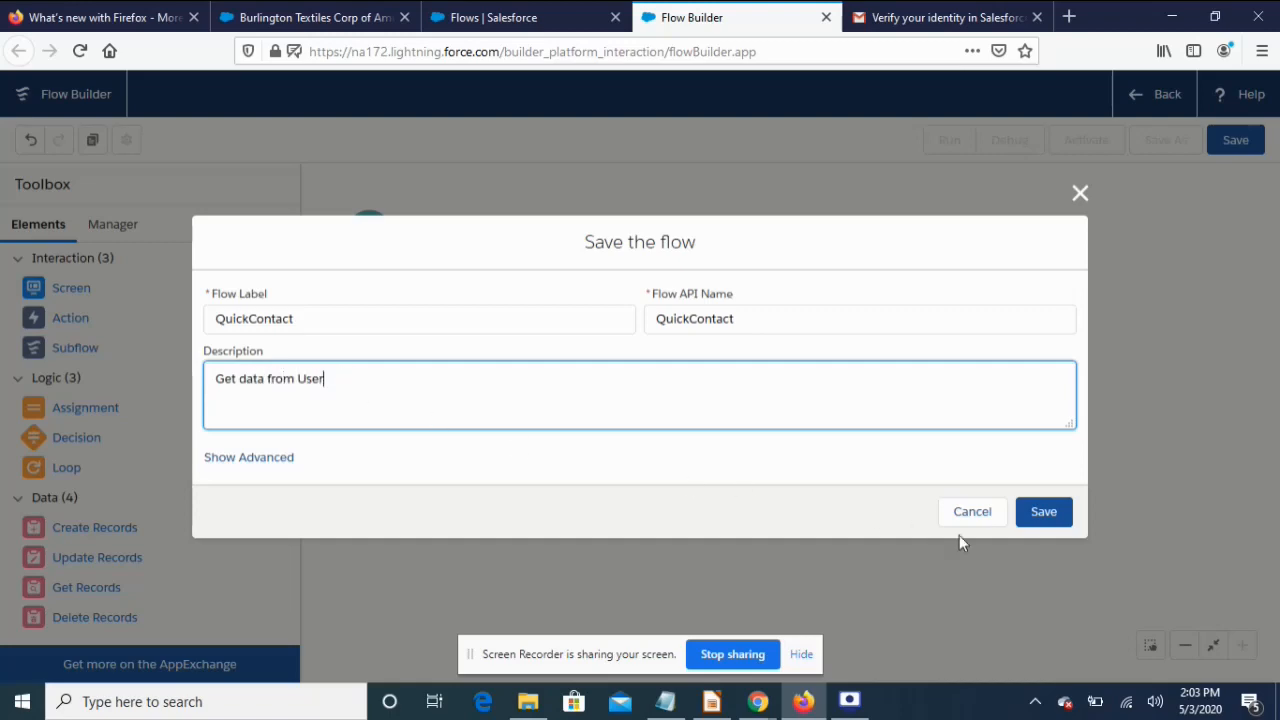
left_click(1047, 513)
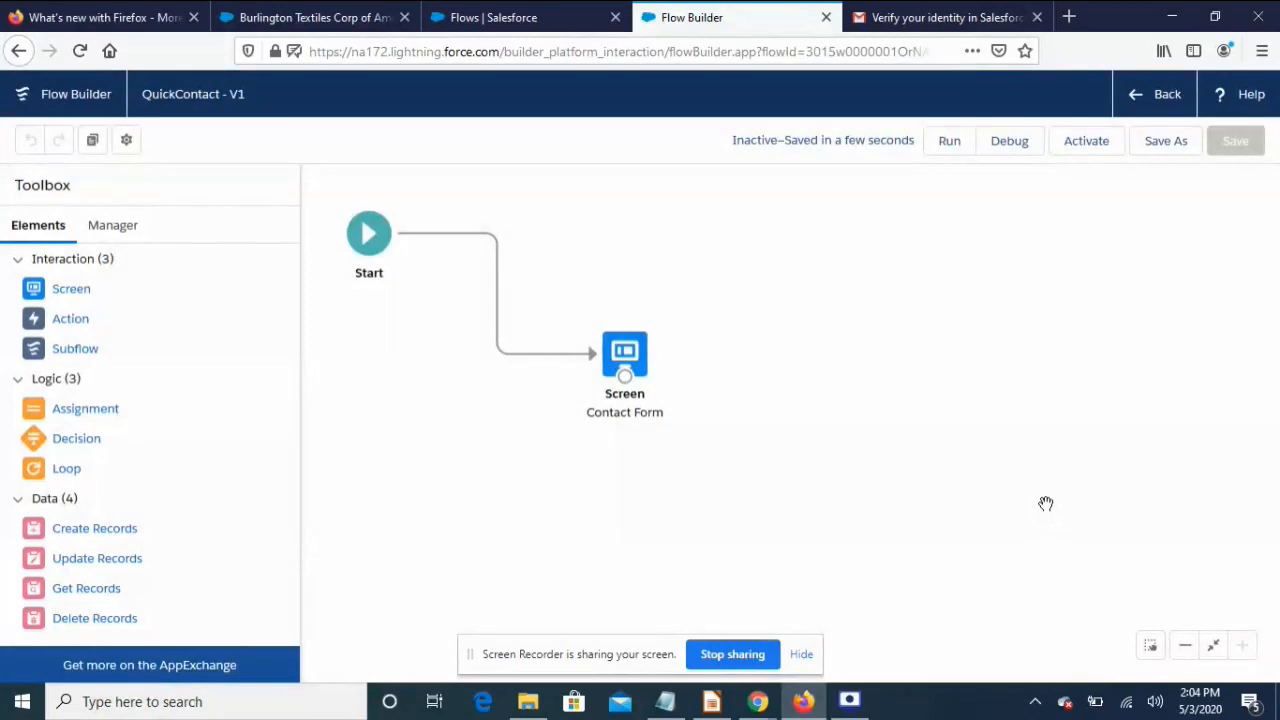
Activate QuickContact and open the Burlington Textiles account page in Edit Page mode
left_click(1086, 141)
left_click(313, 20)
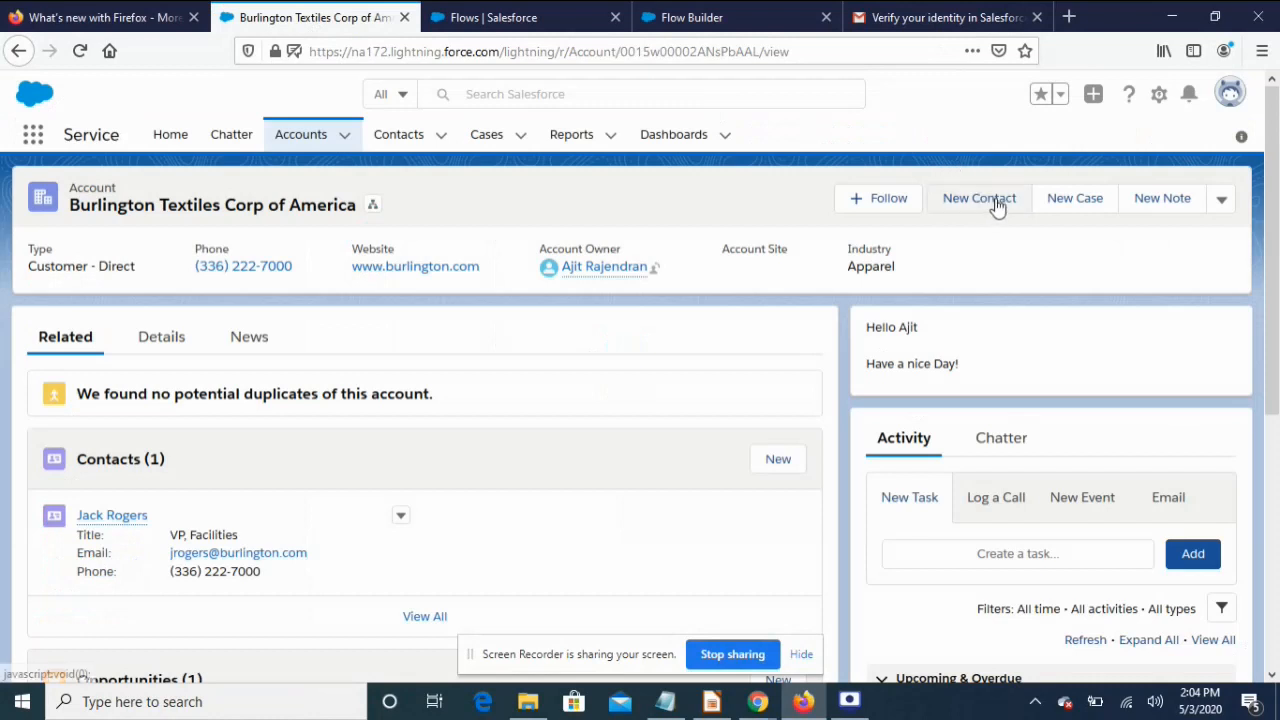
left_click(1159, 94)
left_click(1078, 312)
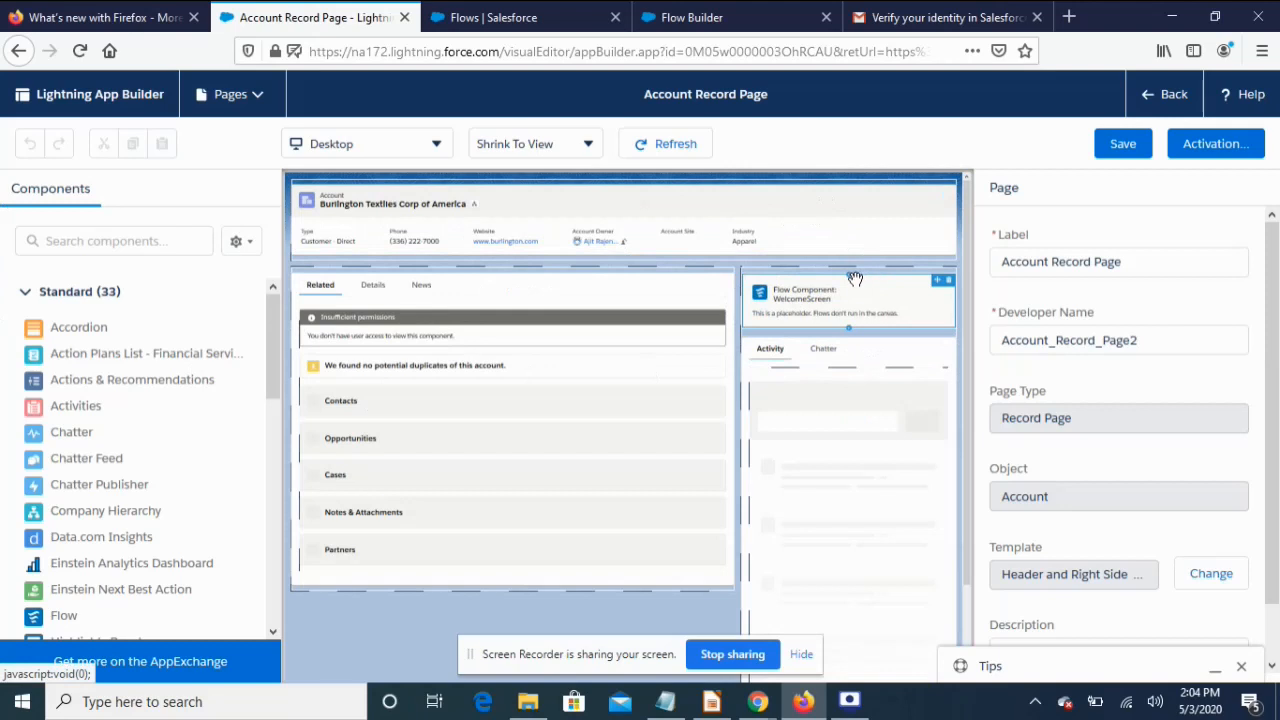
Add a Flow component running QuickContact to the right column, save, and go back
left_click(851, 278)
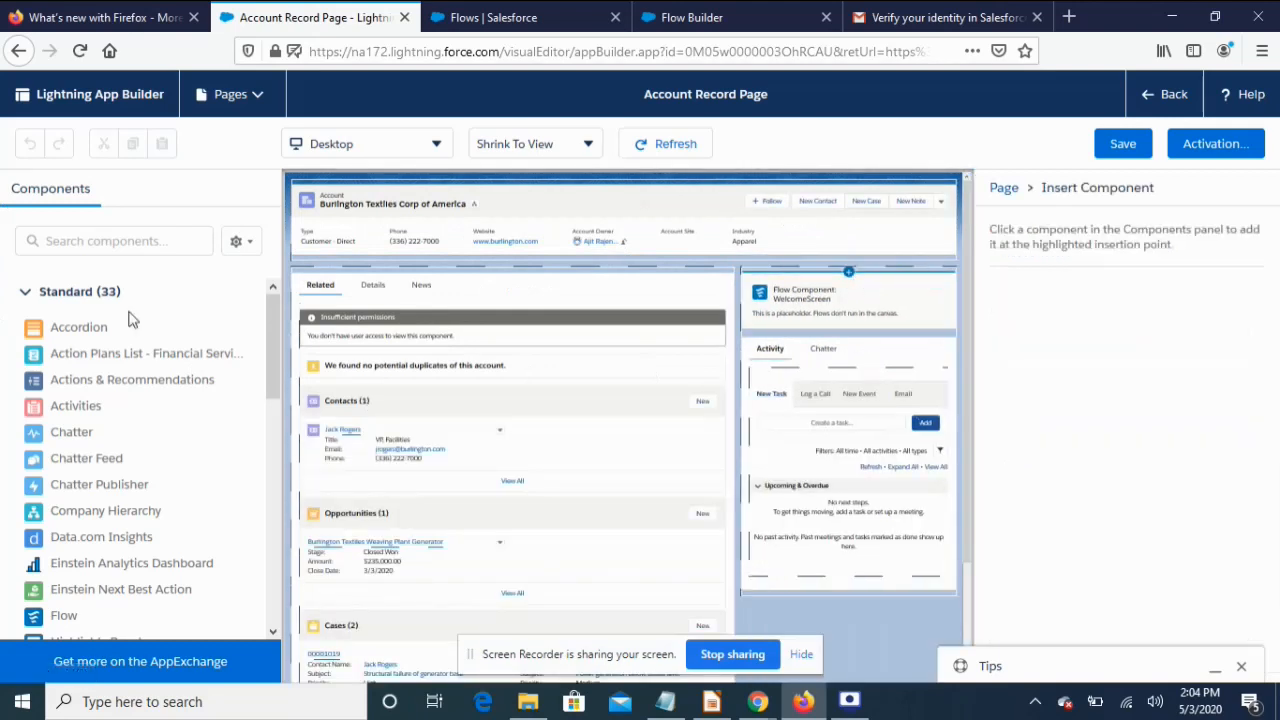
scroll(90, 470, "down", 5)
left_click_drag(95, 330, 770, 276)
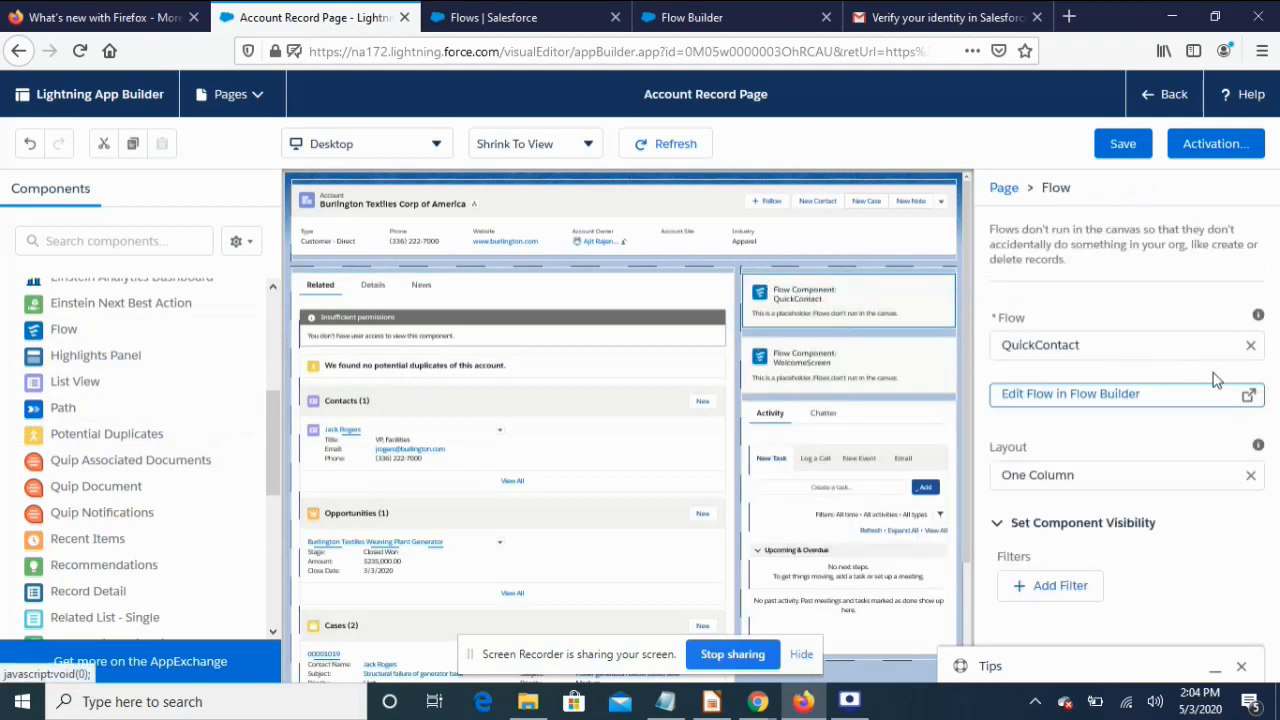
left_click(1104, 346)
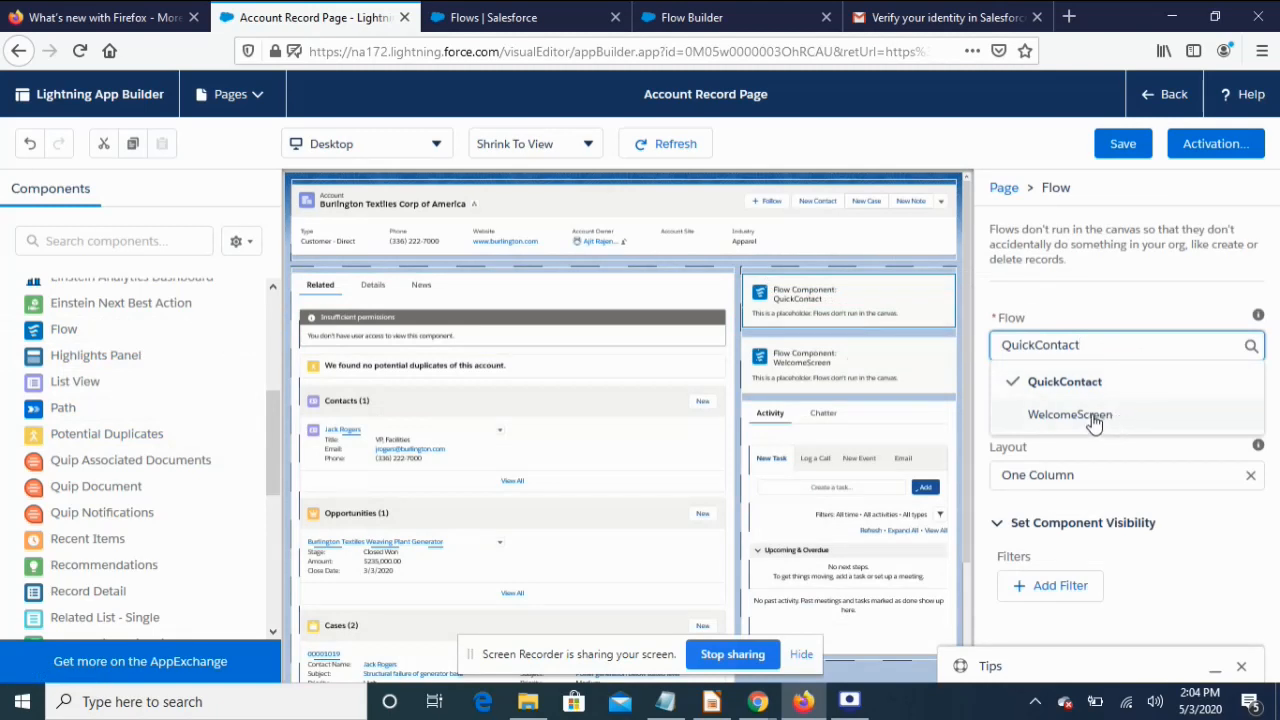
left_click(1086, 302)
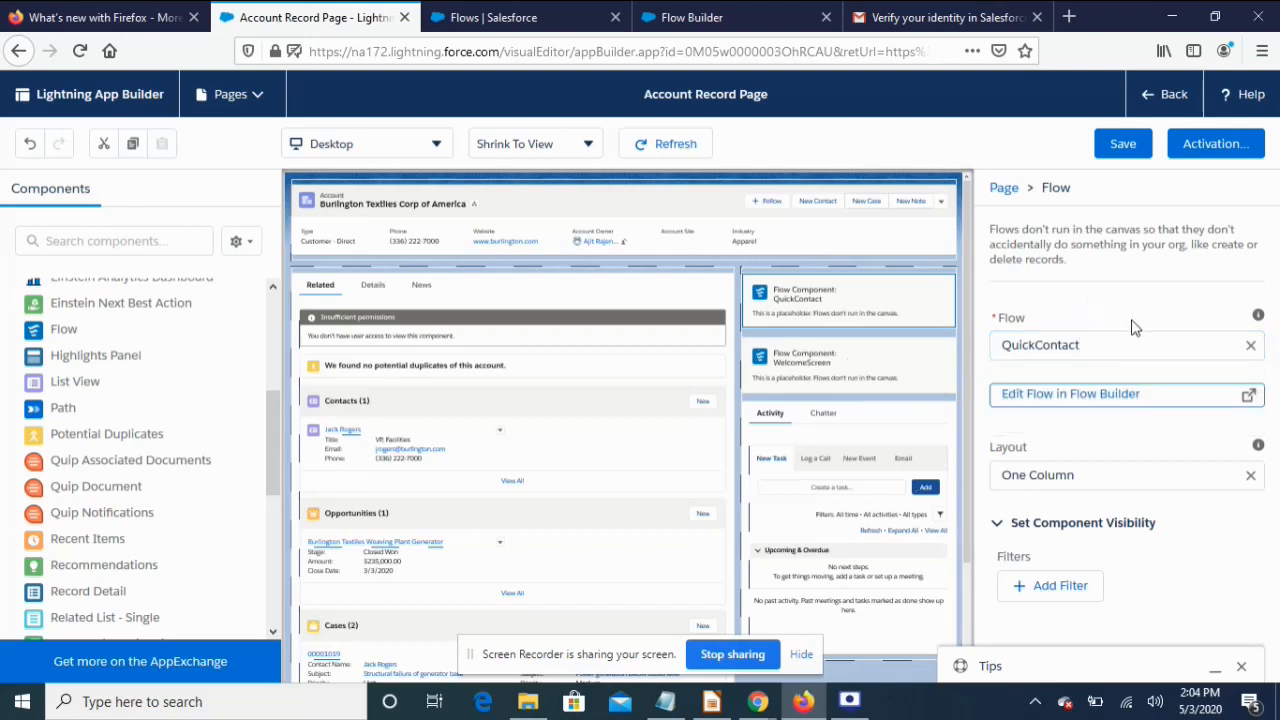
left_click(1125, 148)
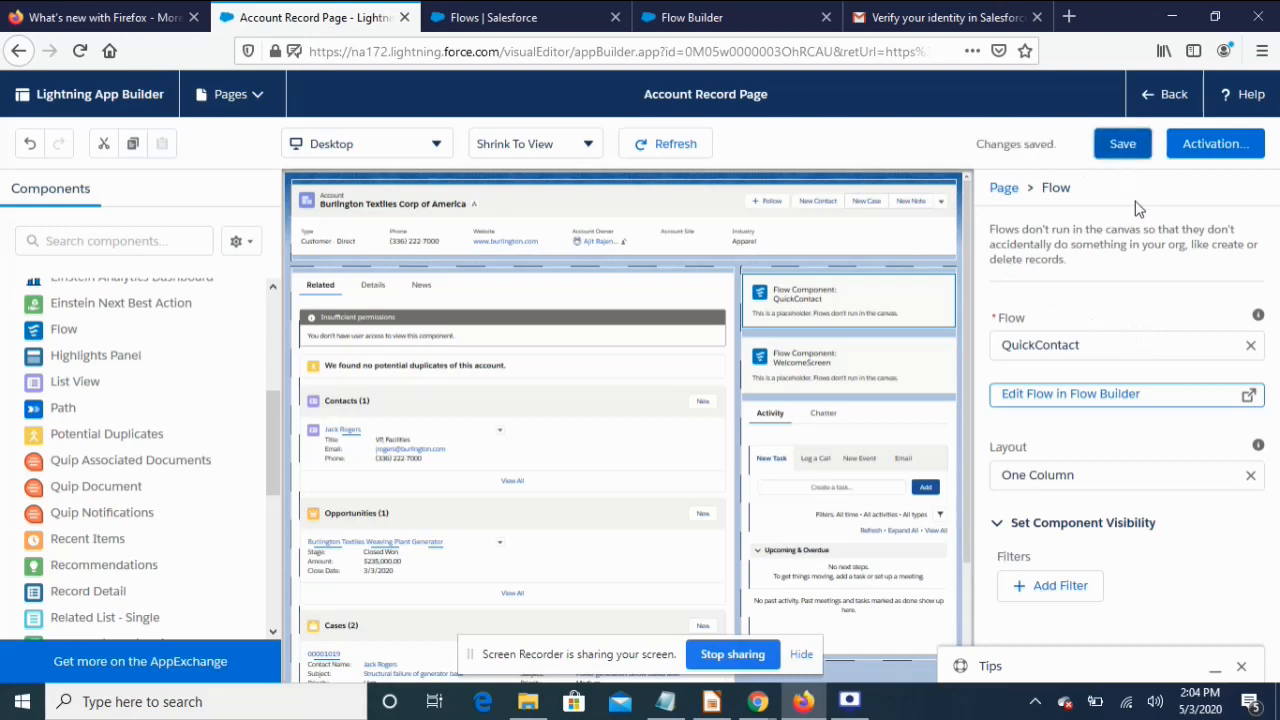
left_click(1163, 94)
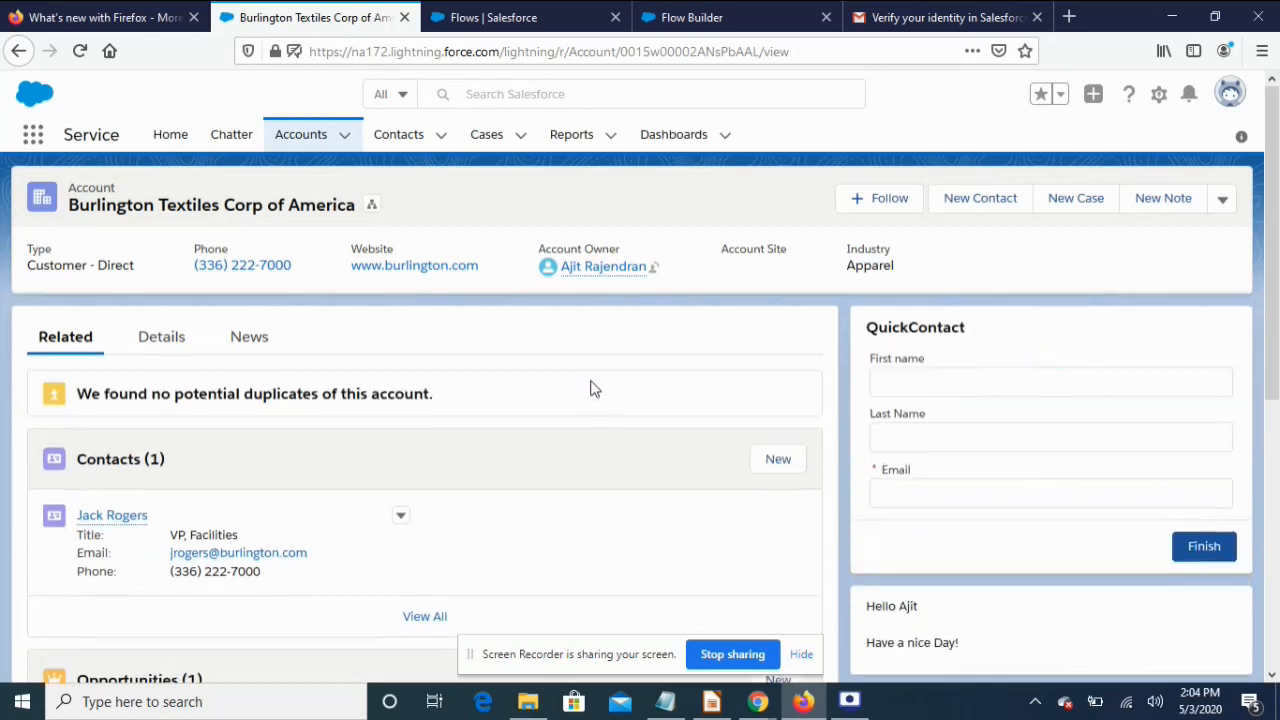
Submit the QuickContact form with a contact's first name, last name and e-mail, then return to Flows
left_click(941, 383)
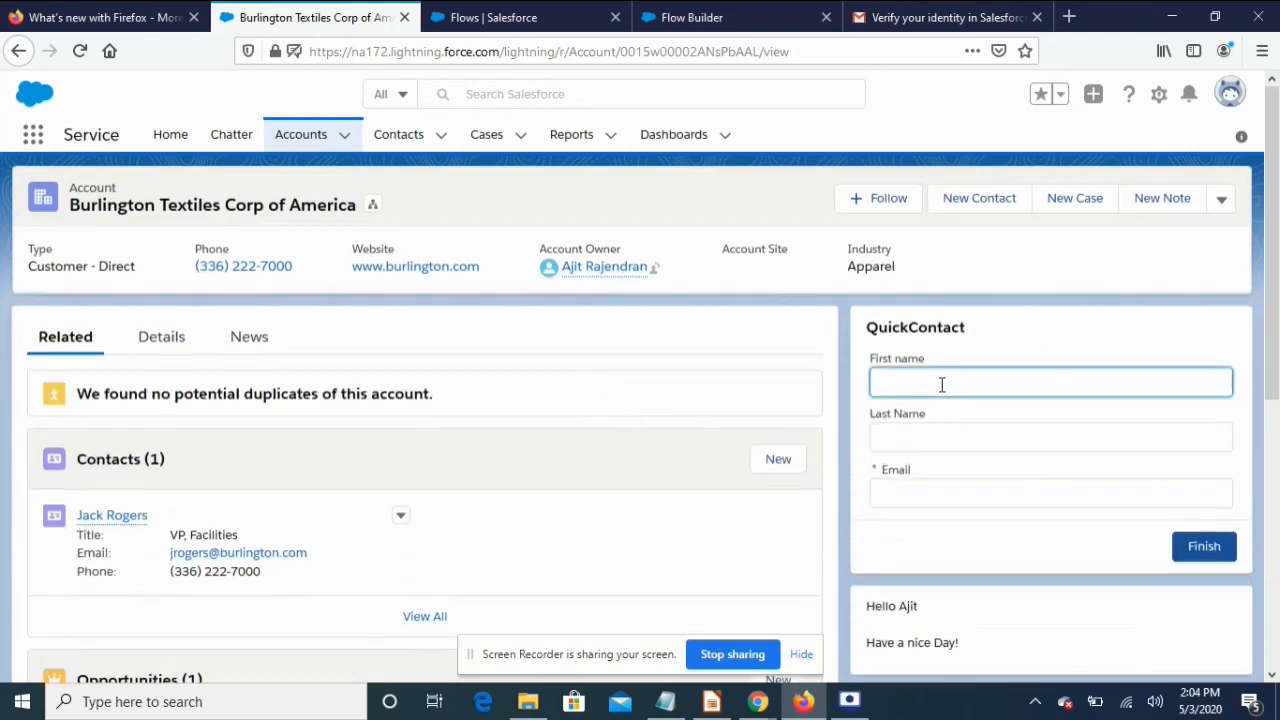
key("Tab")
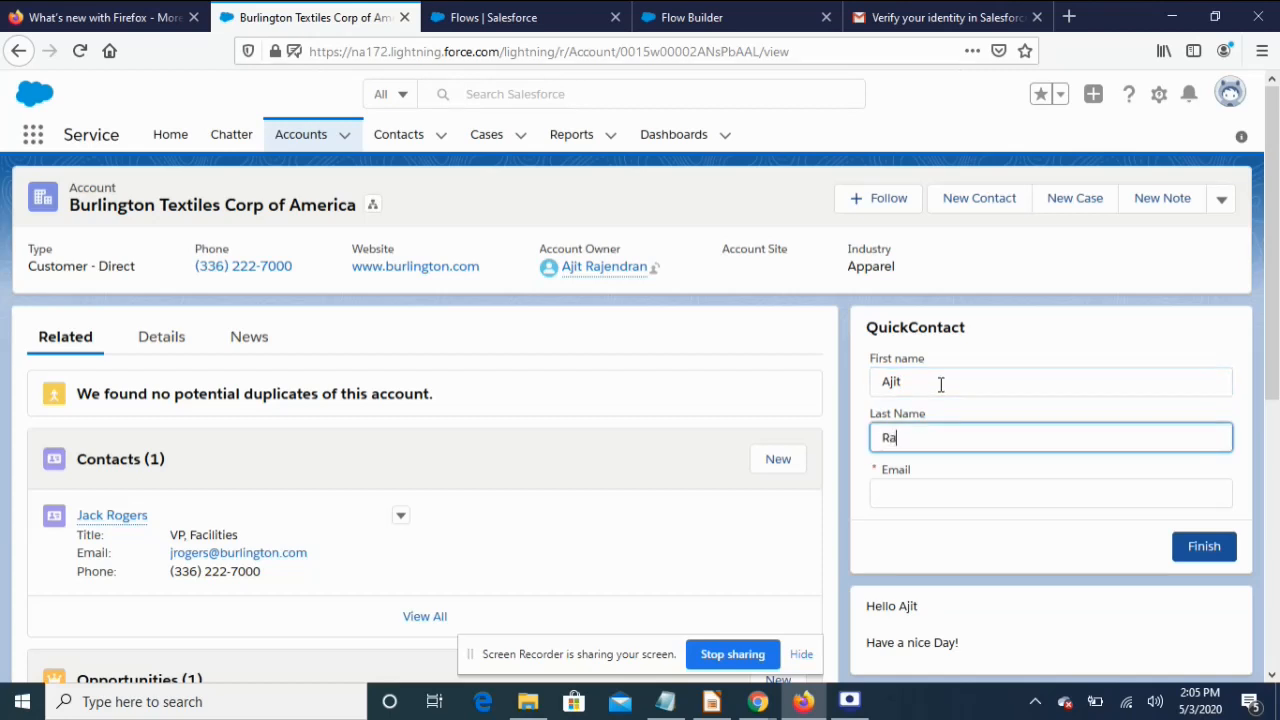
key("Tab")
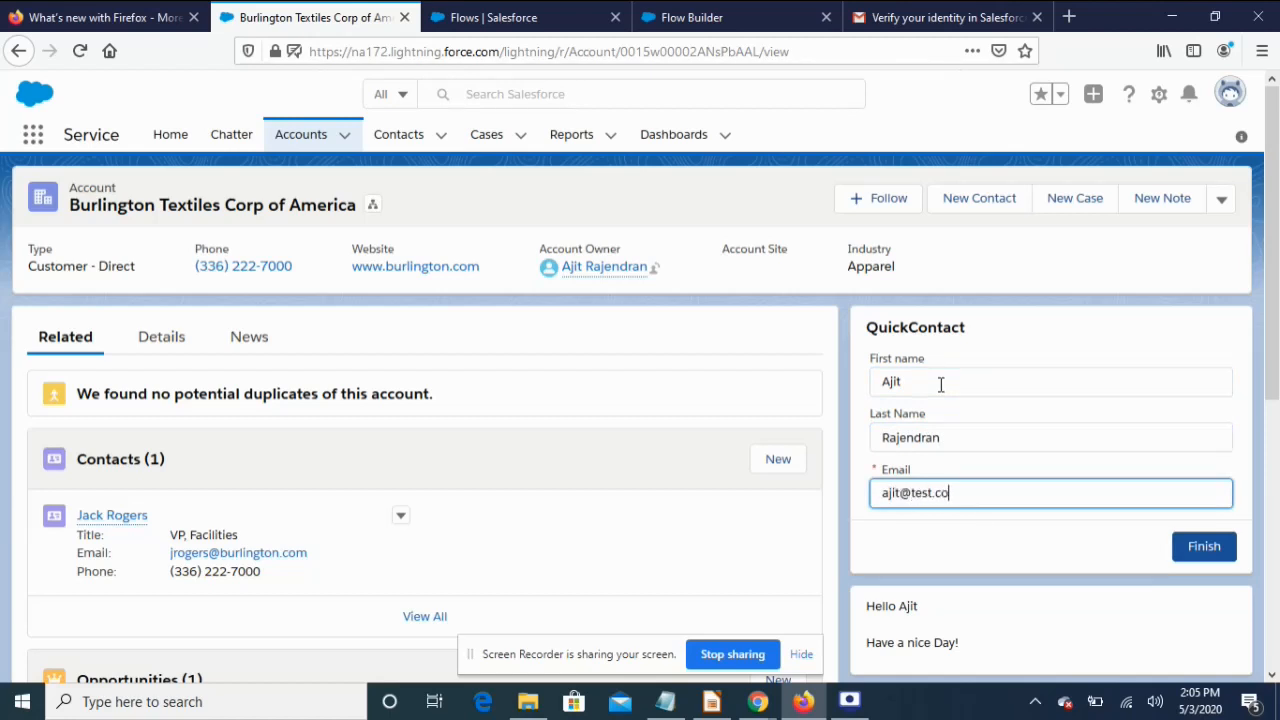
left_click(1209, 547)
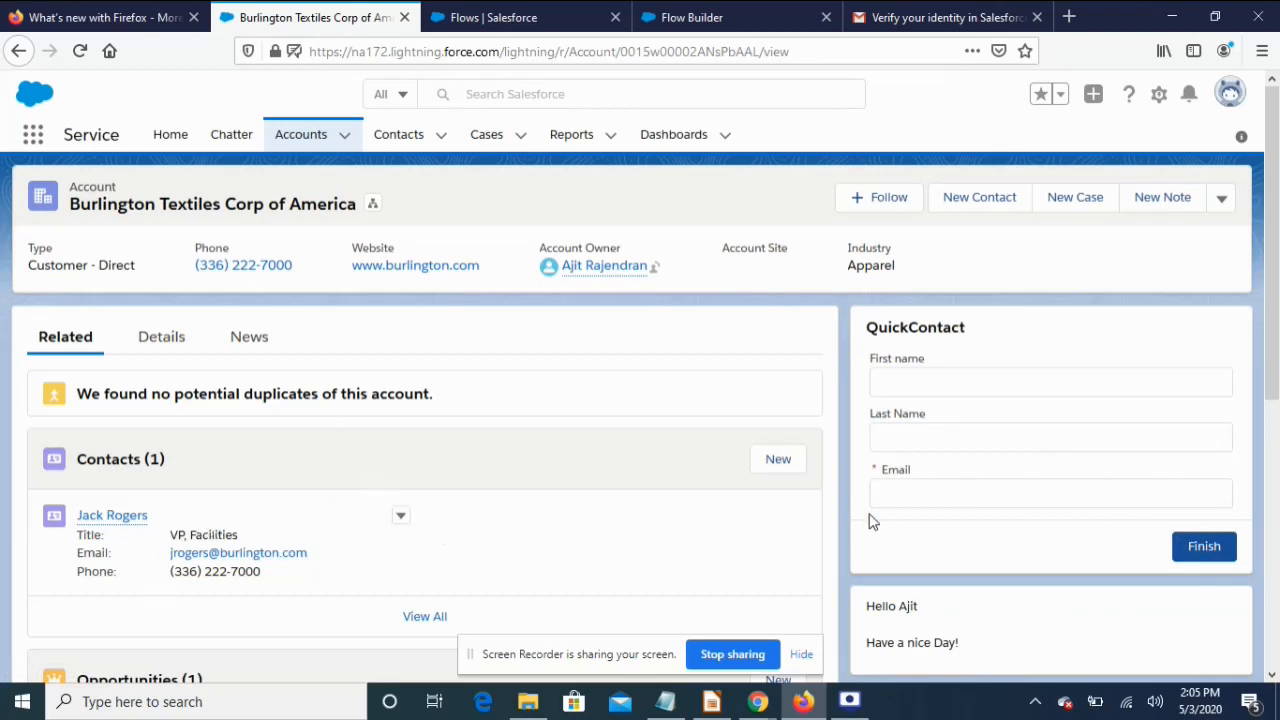
left_click(487, 28)
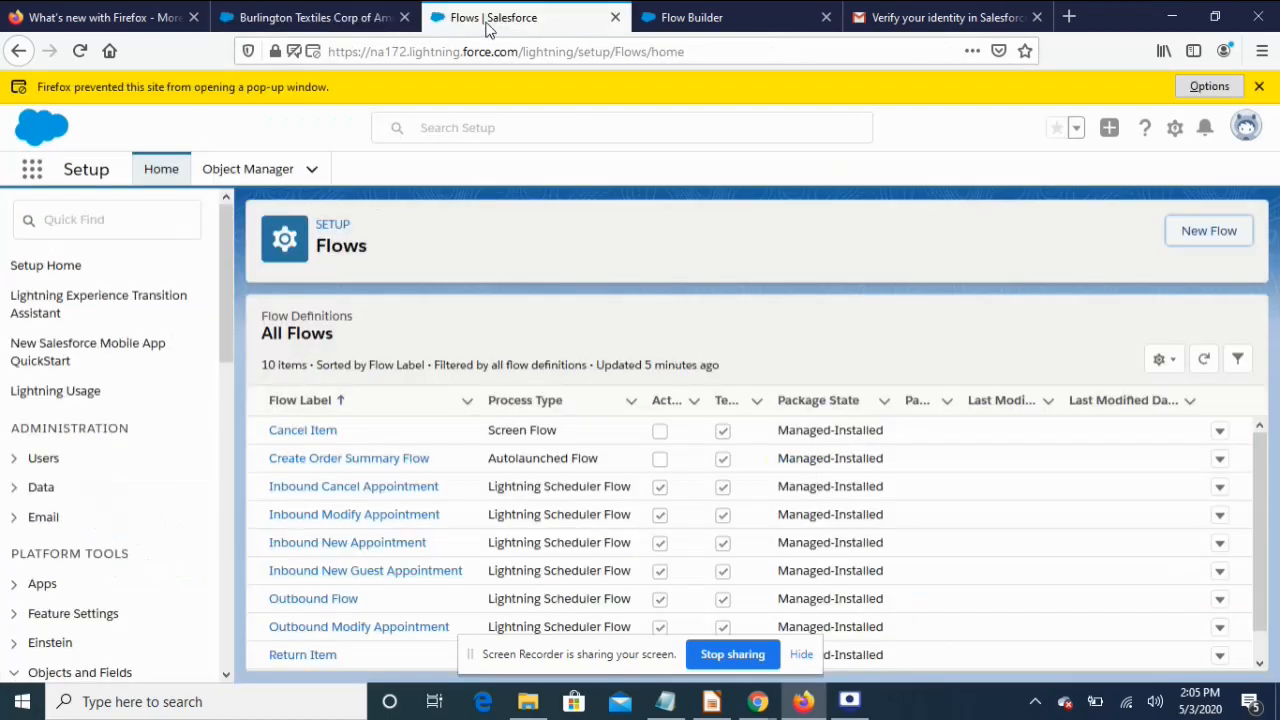
Open the QuickContact flow's Contact Form screen to review its fields, then close it unchanged
left_click(700, 25)
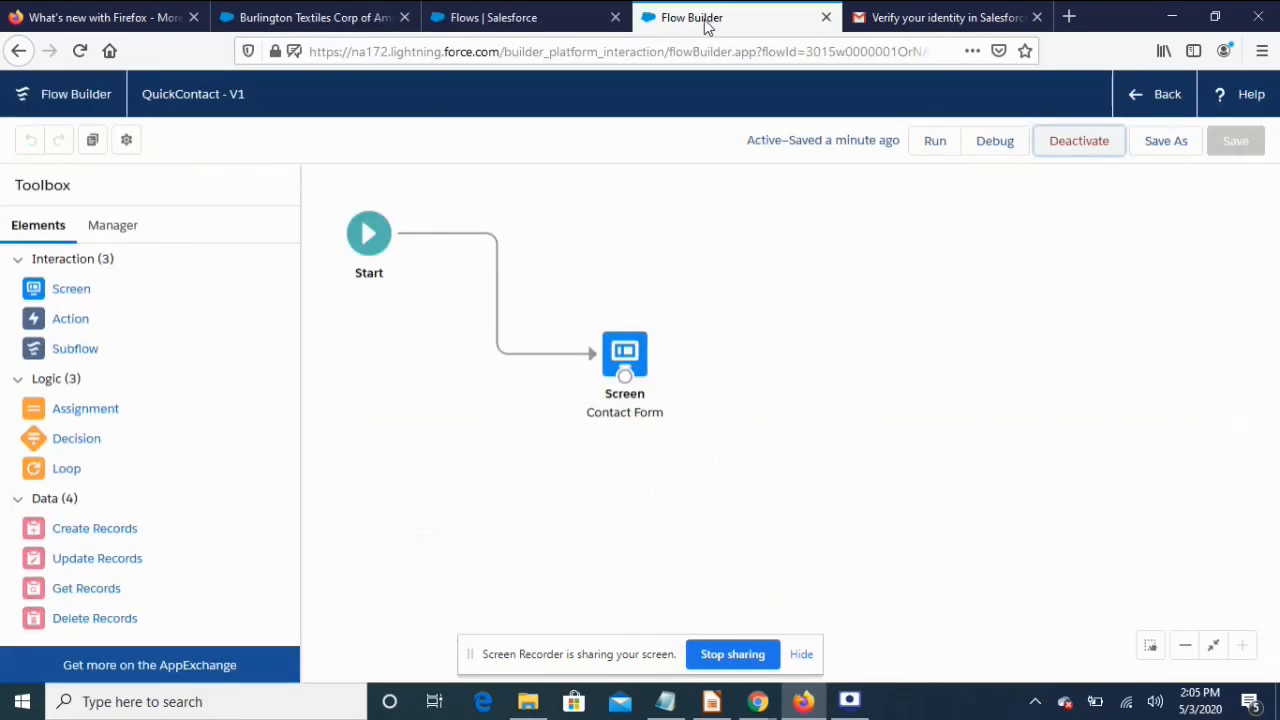
left_click(628, 358)
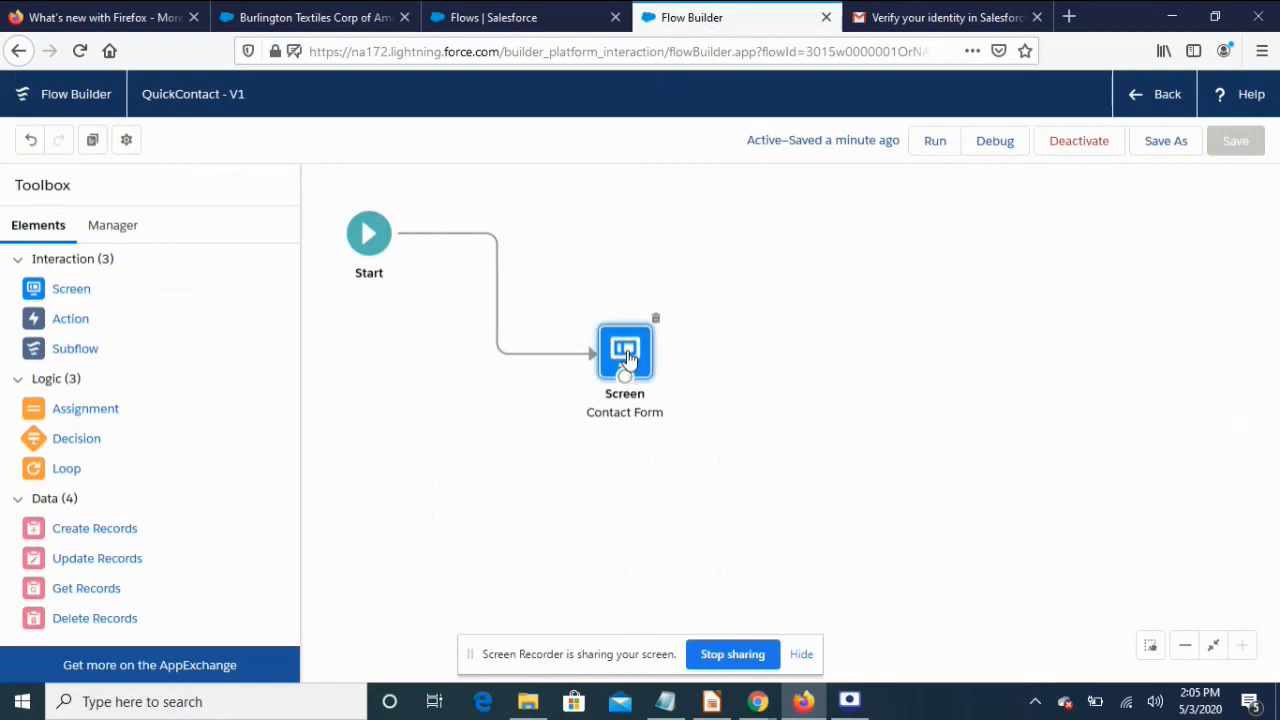
double_click(627, 358)
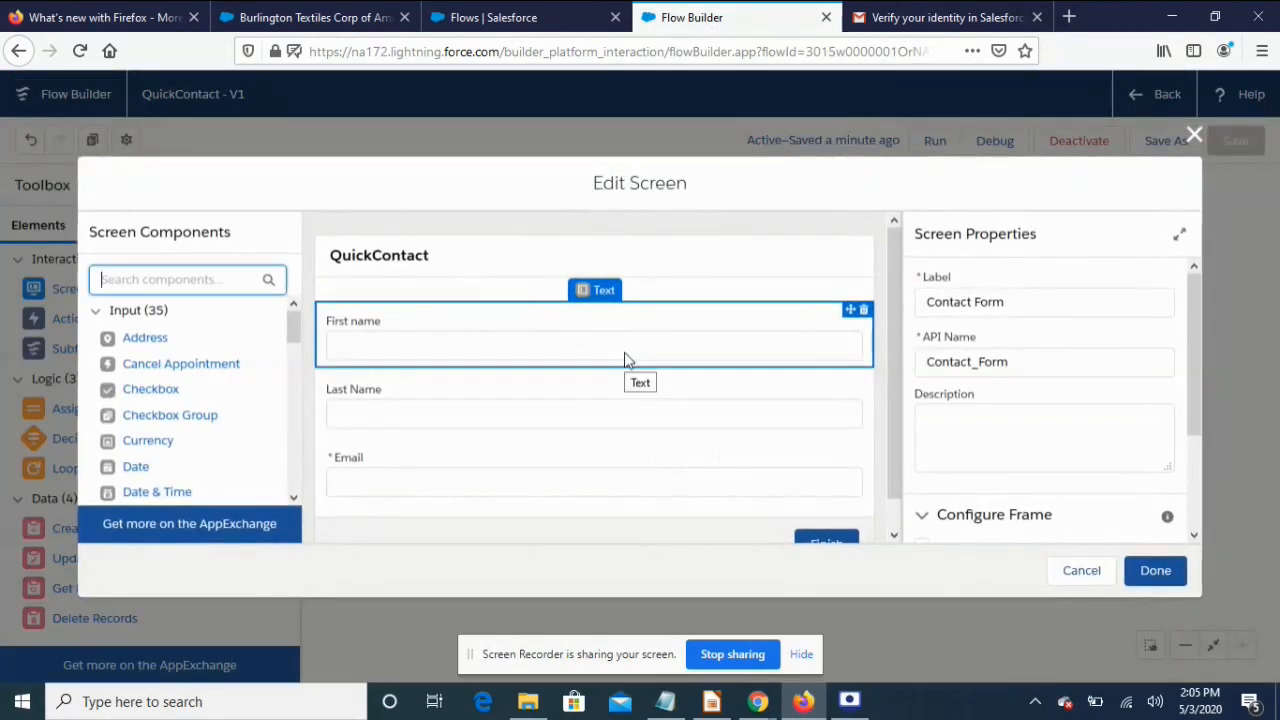
scroll(640, 365, "down", 1)
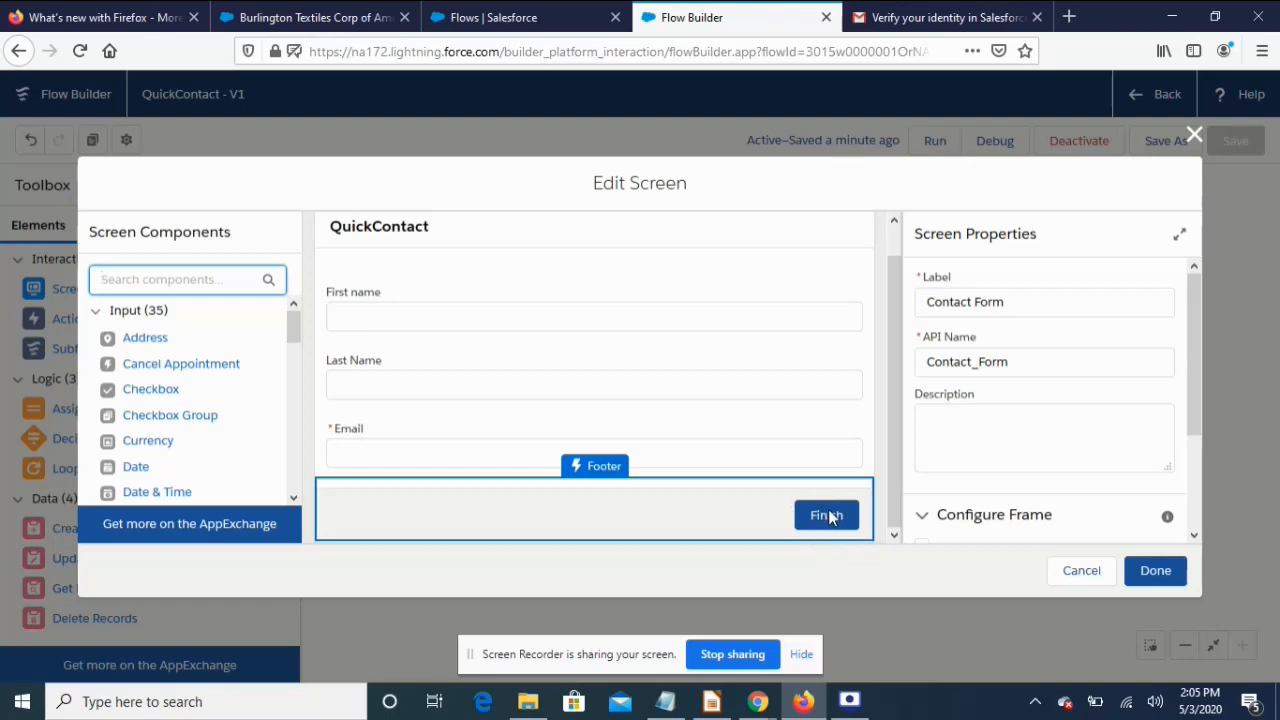
left_click(1194, 134)
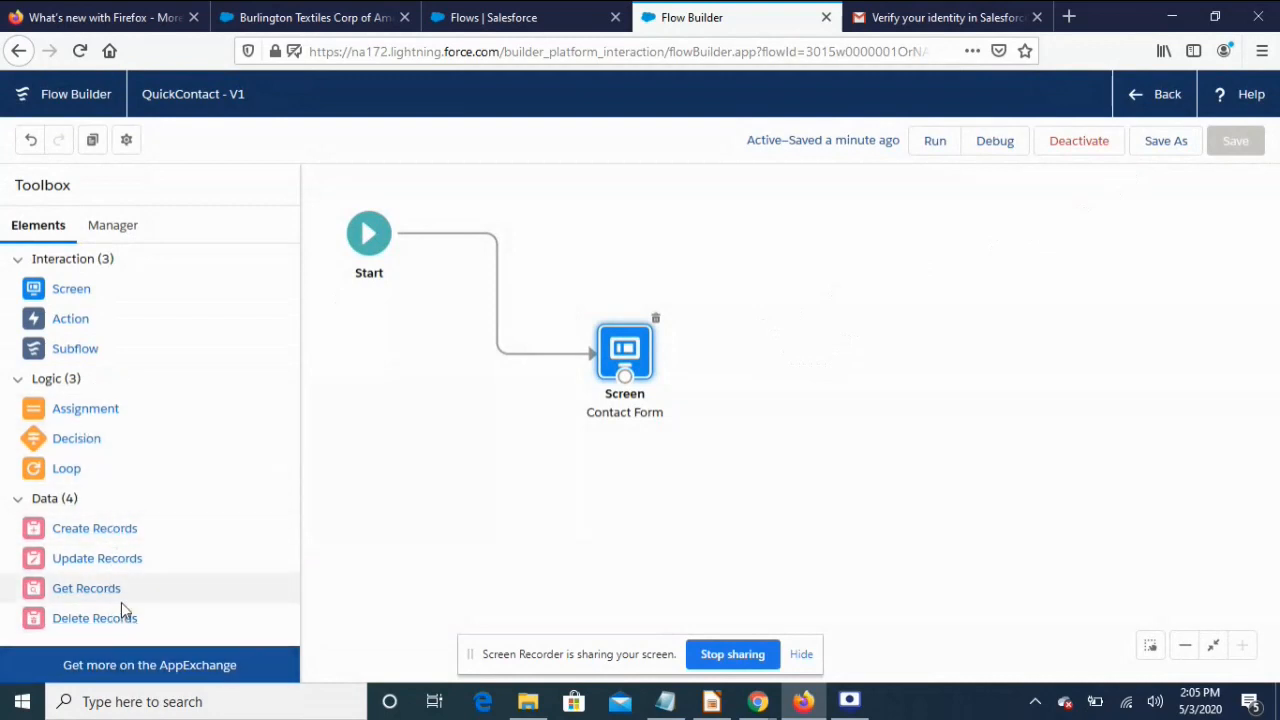
Add a Create Records element that creates a Contact from separately set field values
left_click_drag(82, 529, 805, 439)
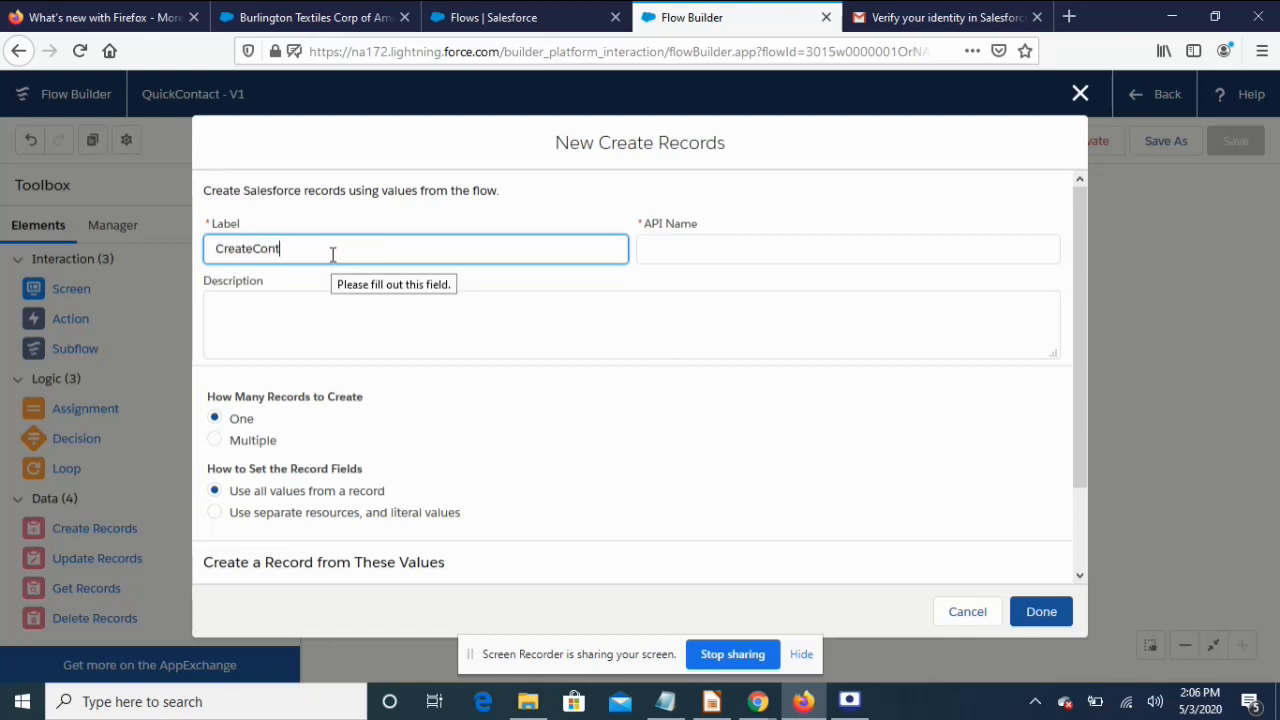
left_click(405, 331)
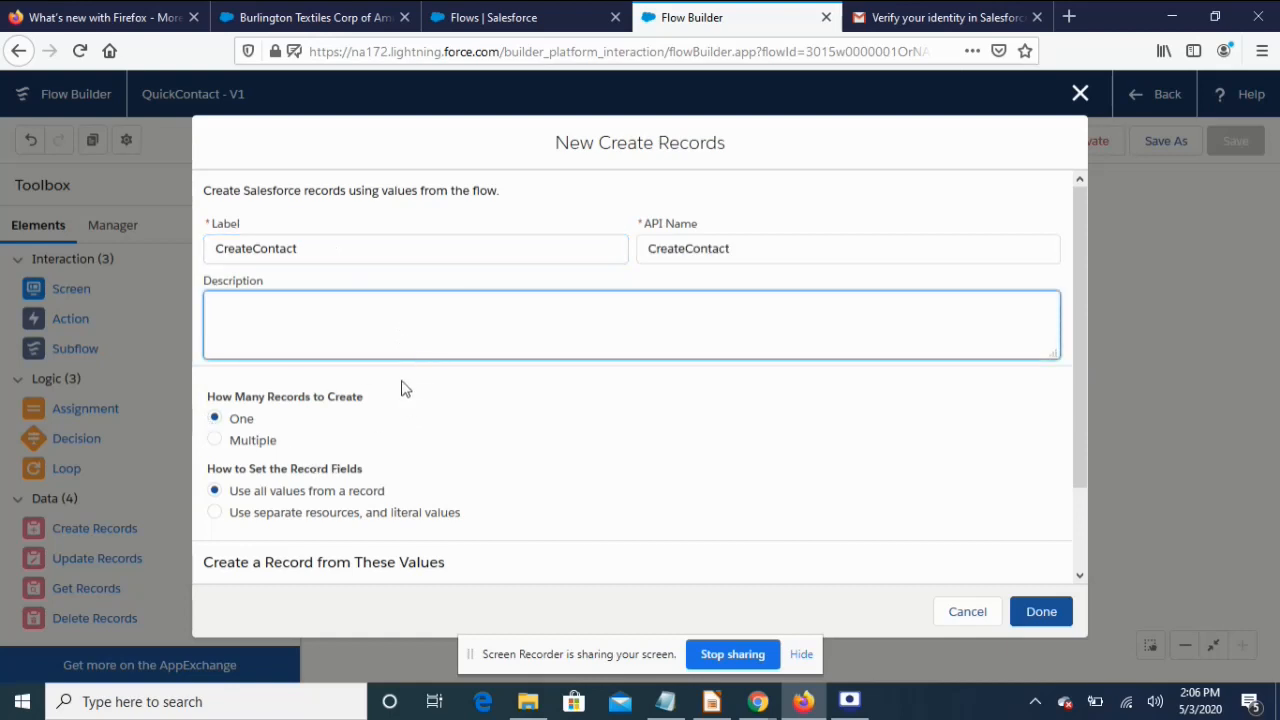
scroll(390, 484, "down", 2)
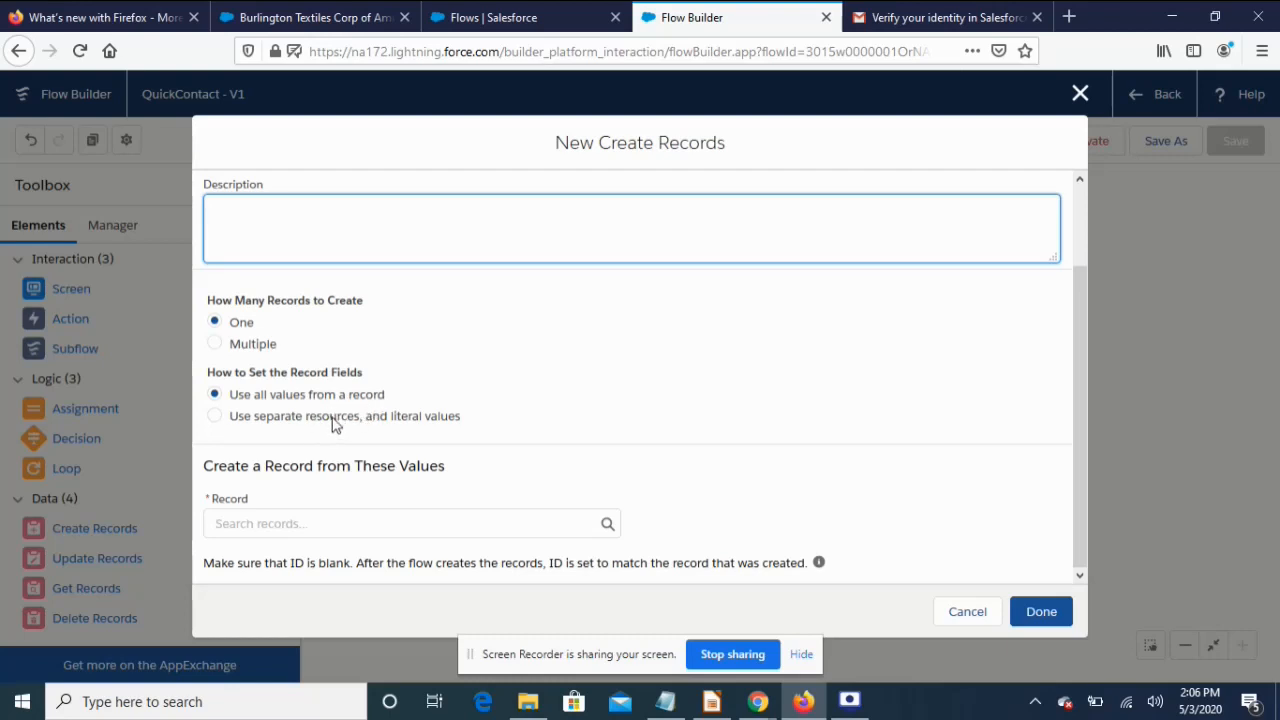
left_click(214, 417)
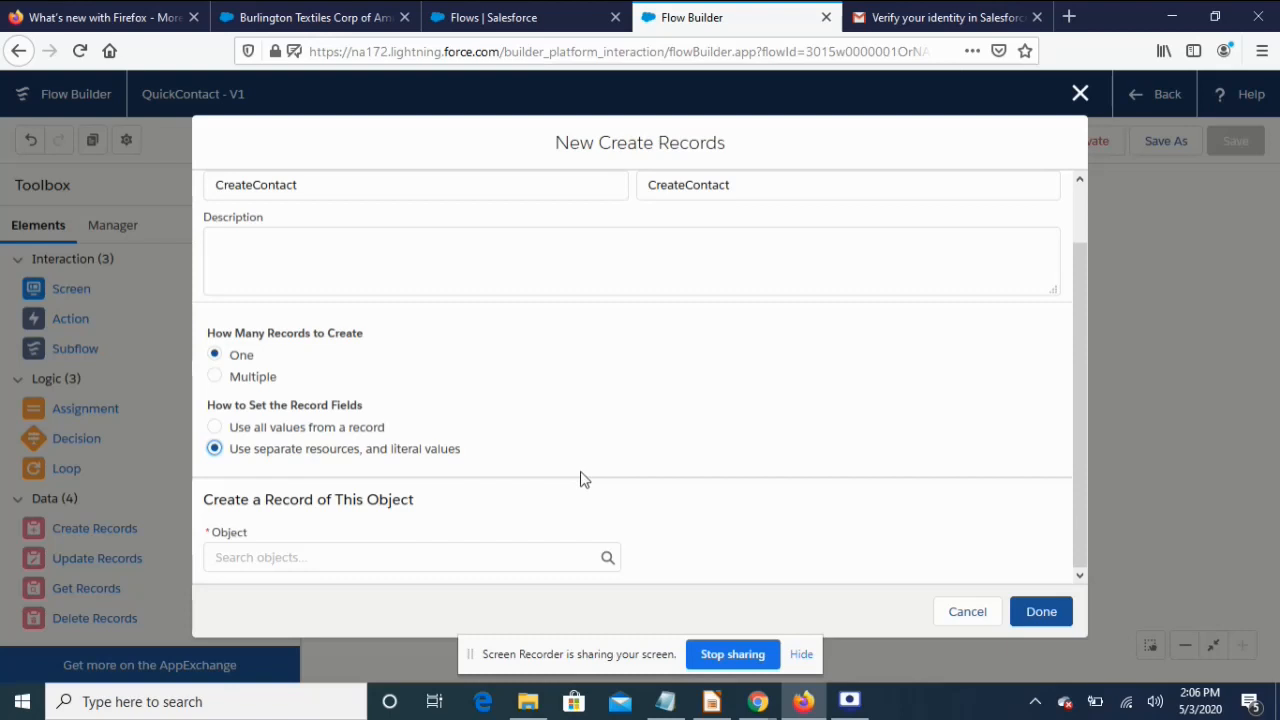
left_click(288, 556)
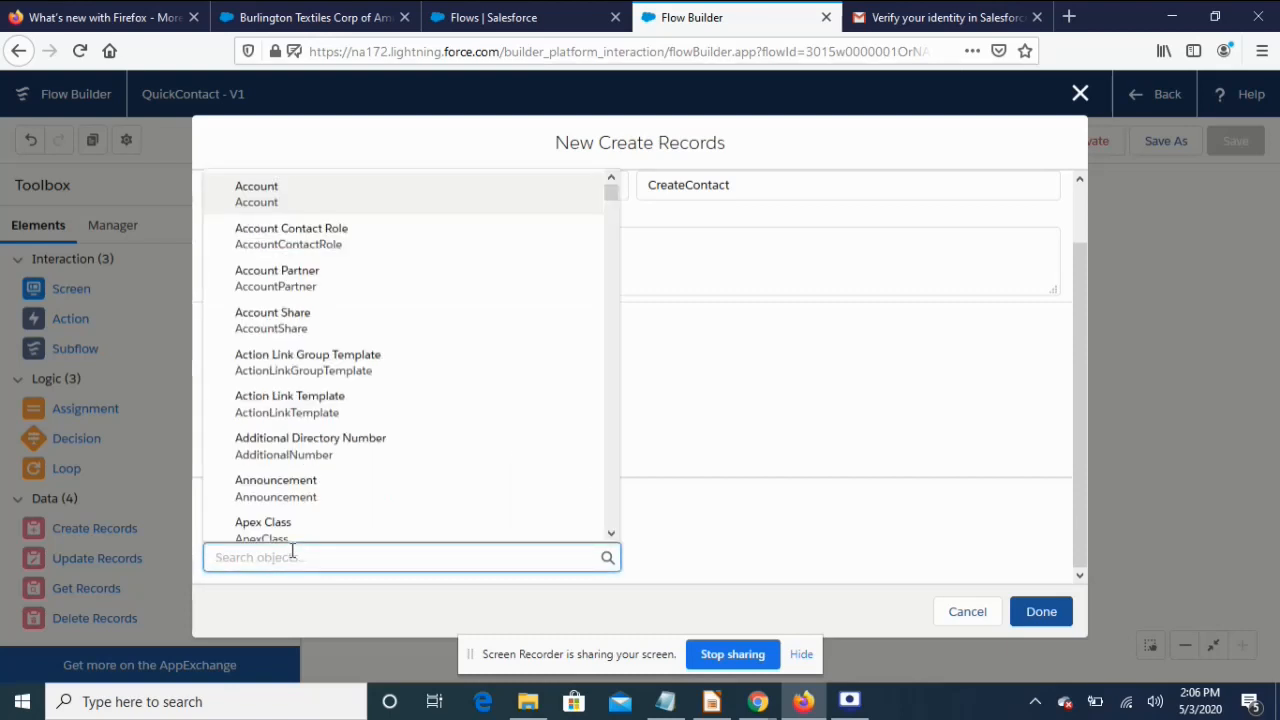
type("con")
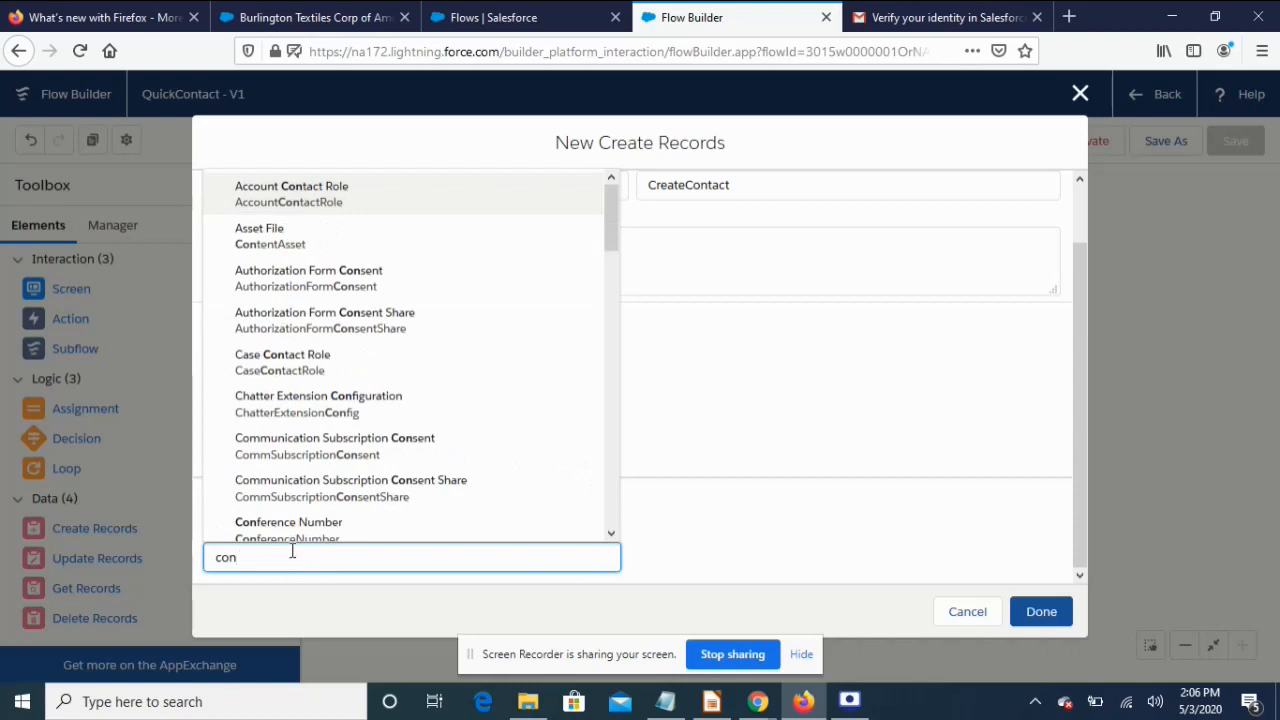
type("t")
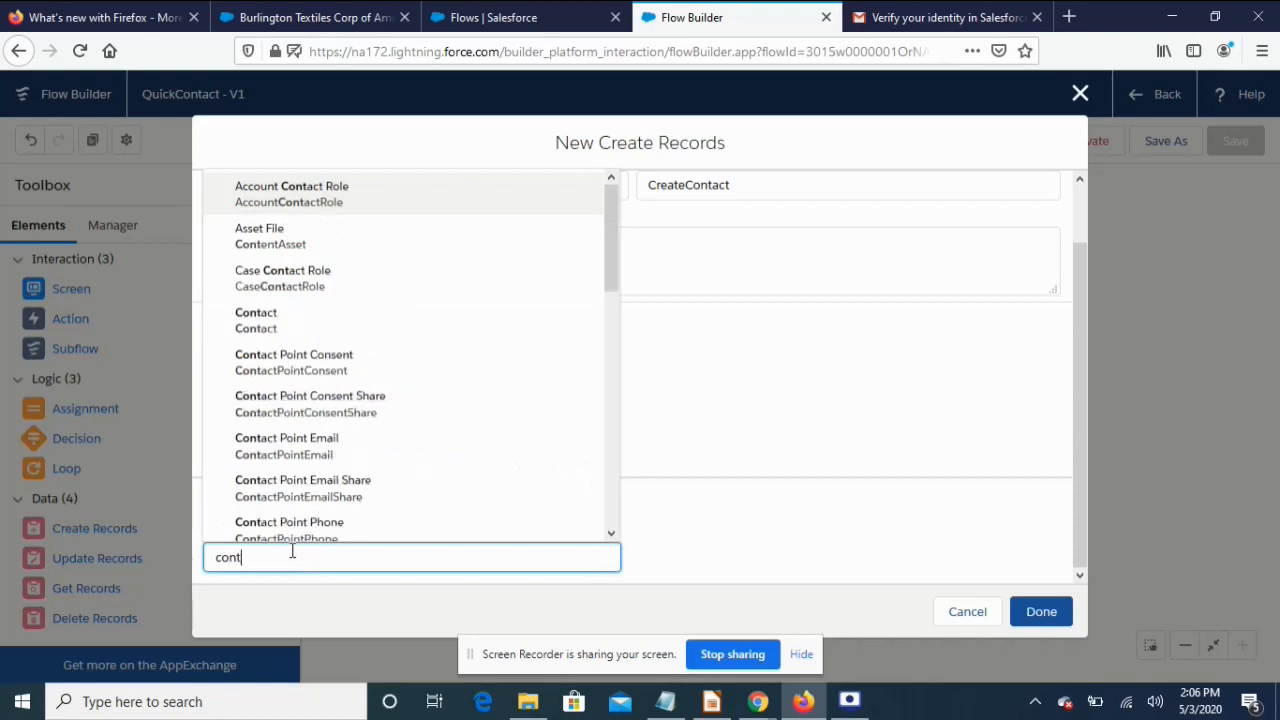
left_click(287, 327)
scroll(775, 475, "down", 3)
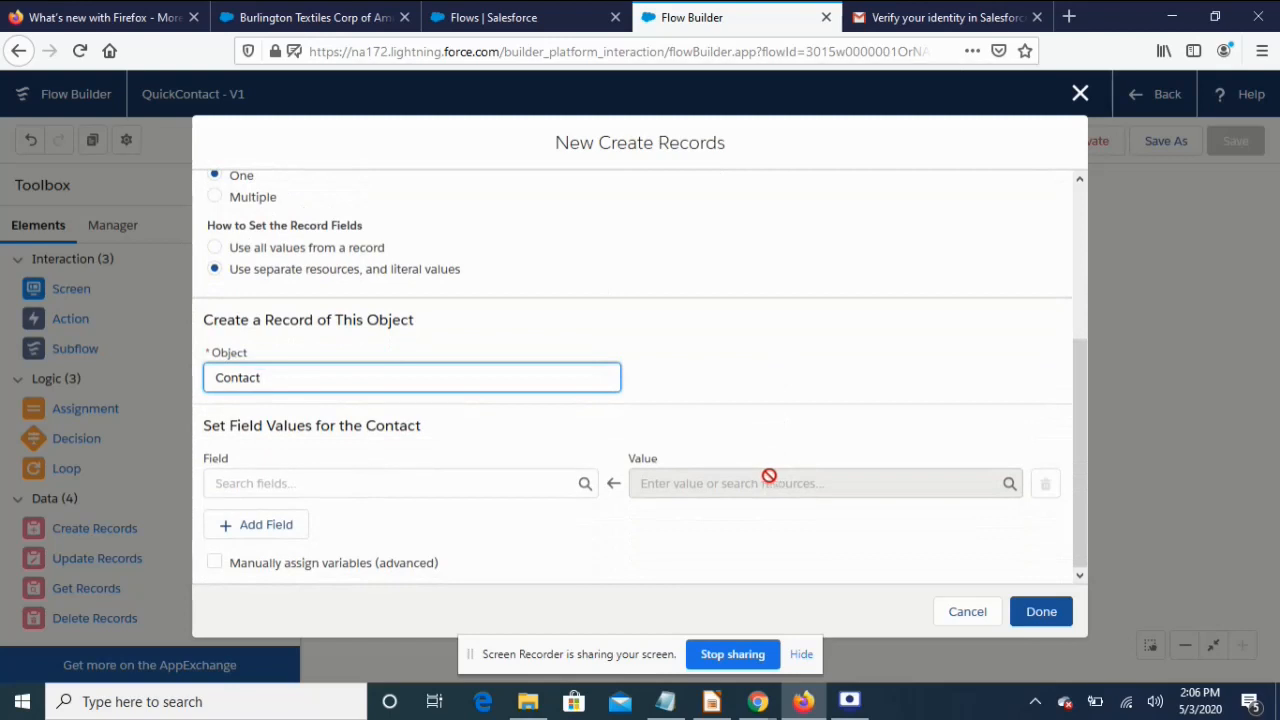
Map the Contact FirstName to {!First_name} and LastName to {!Last_Name}
left_click(490, 491)
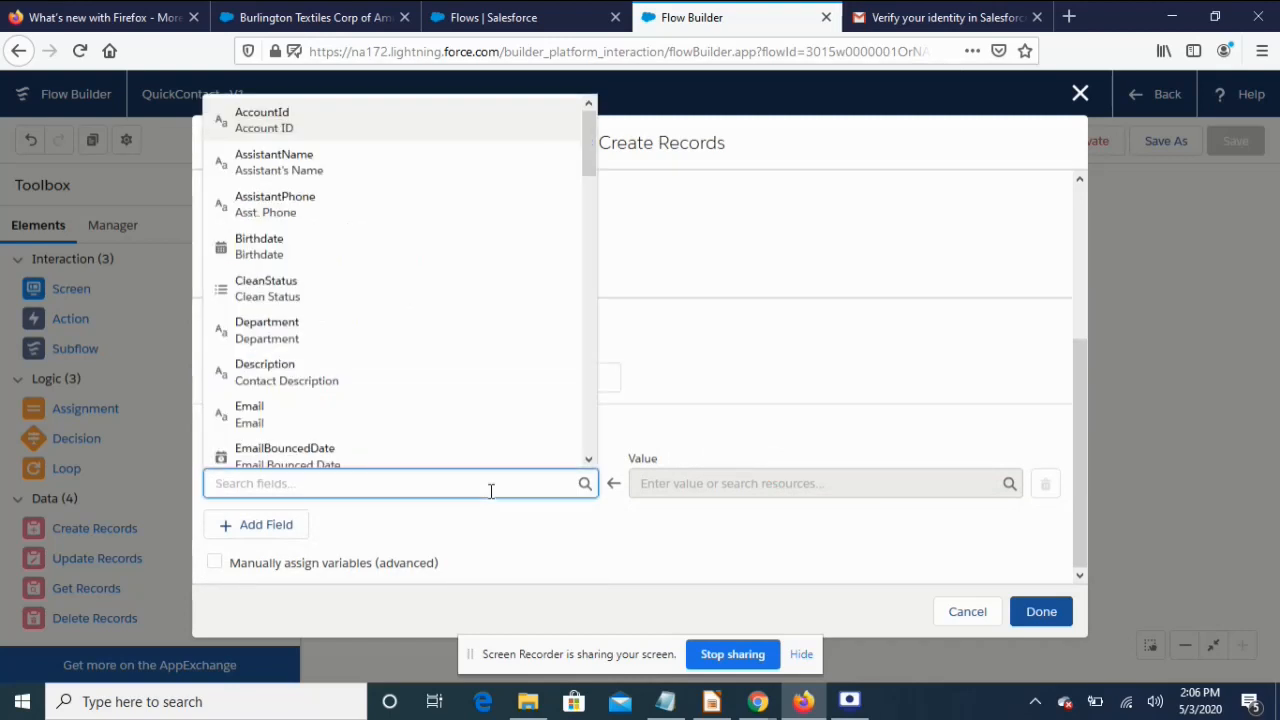
type("fir")
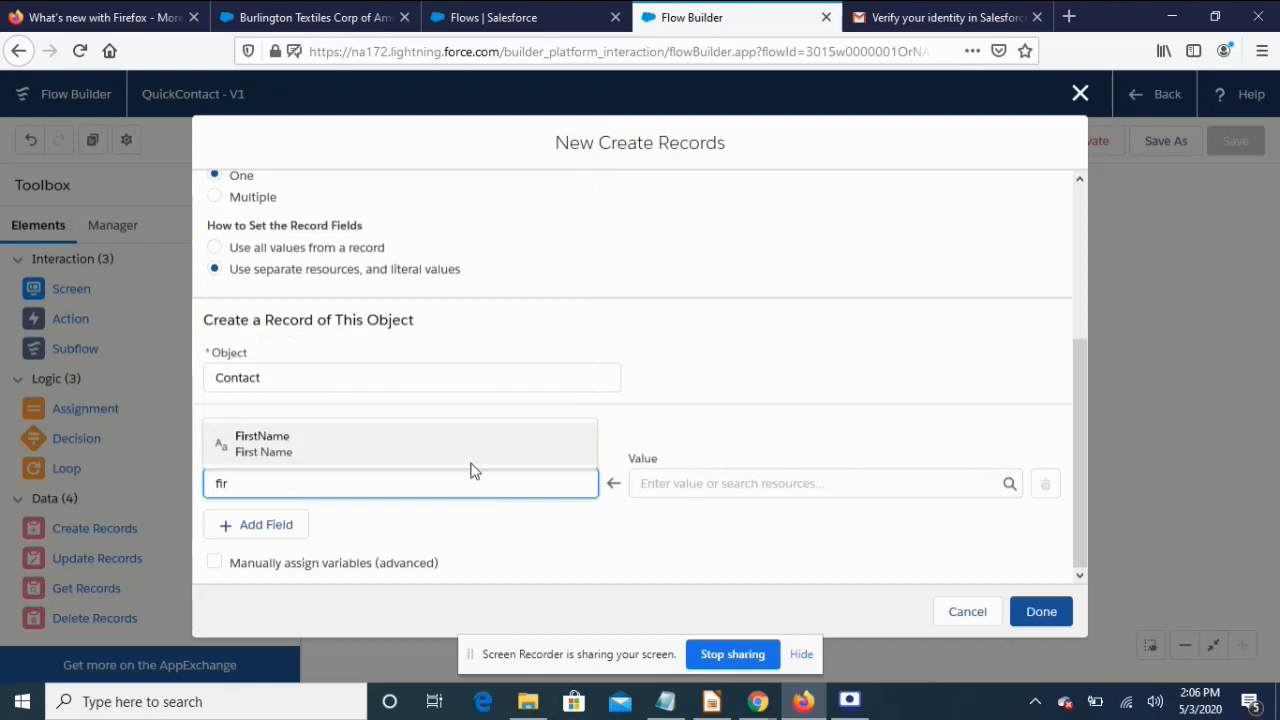
left_click(459, 452)
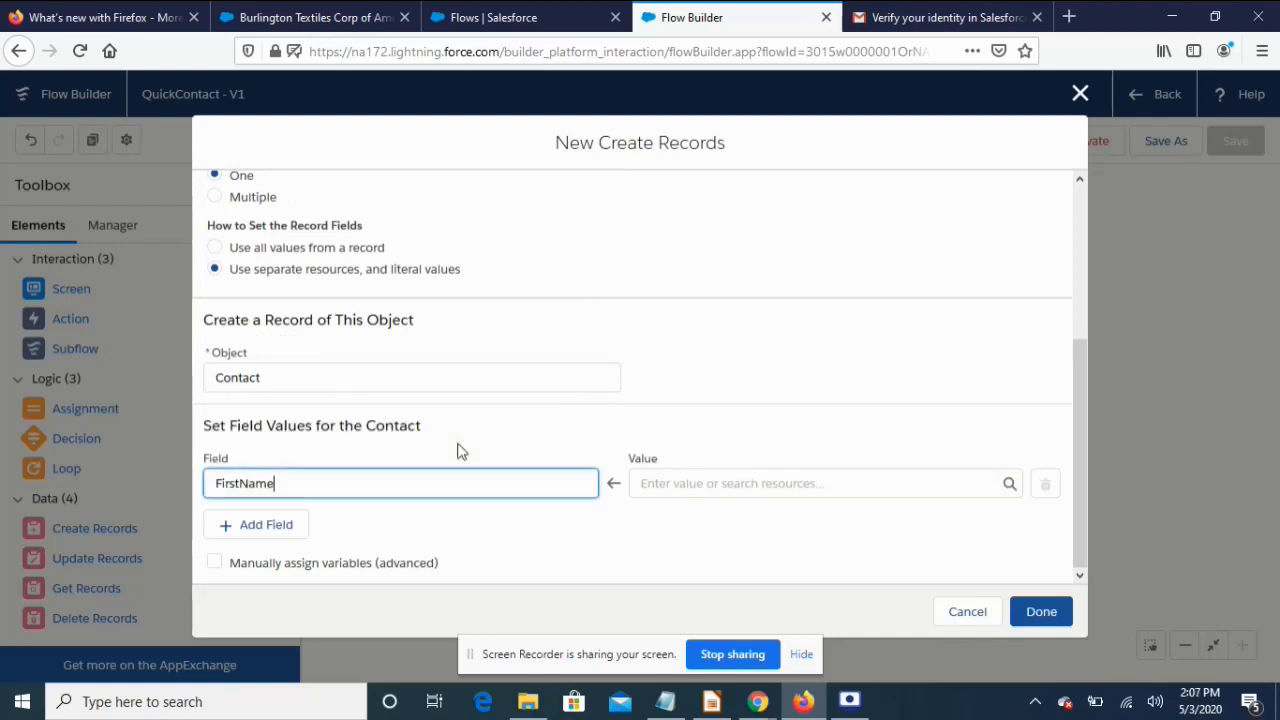
left_click(678, 485)
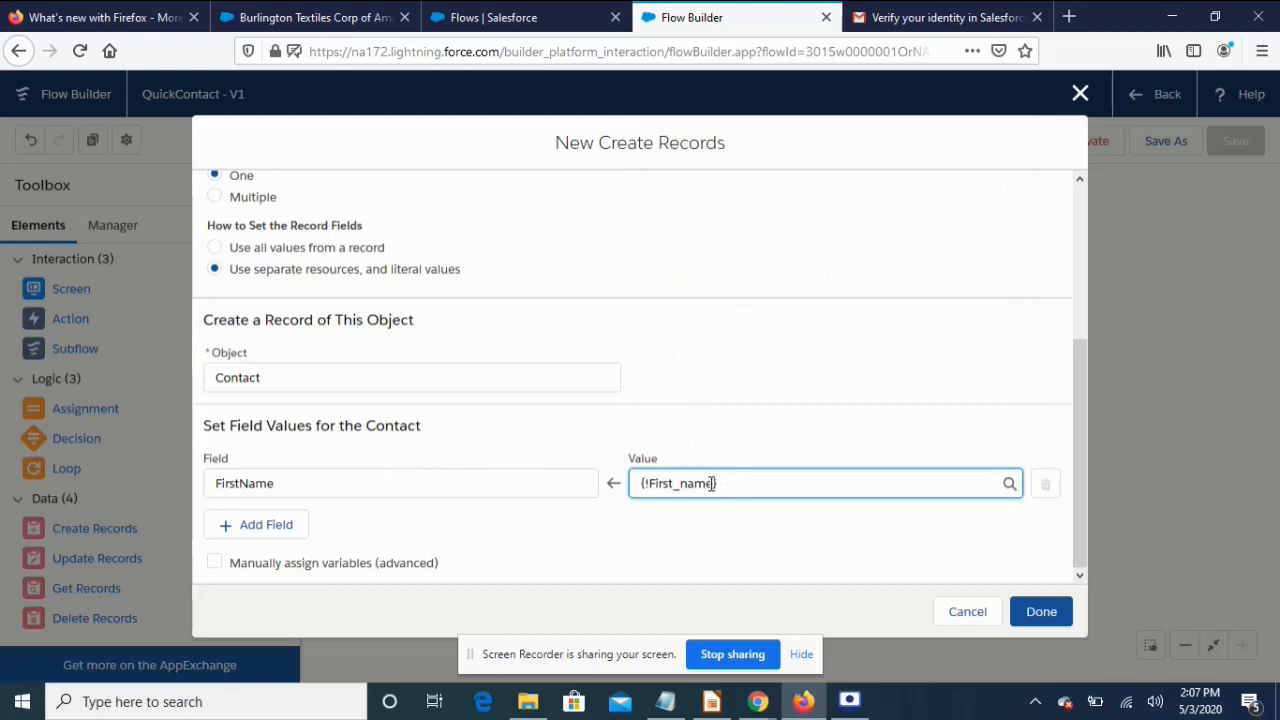
left_click(265, 527)
scroll(400, 526, "down", 1)
left_click(322, 488)
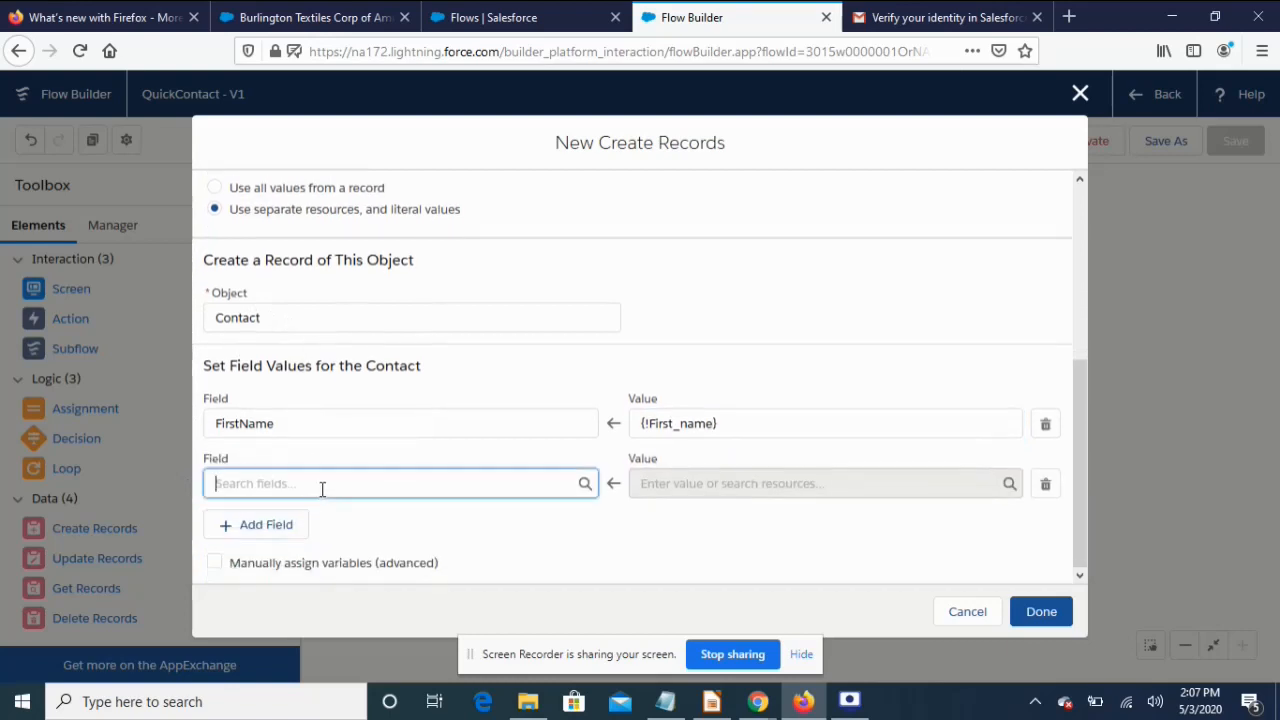
type("last")
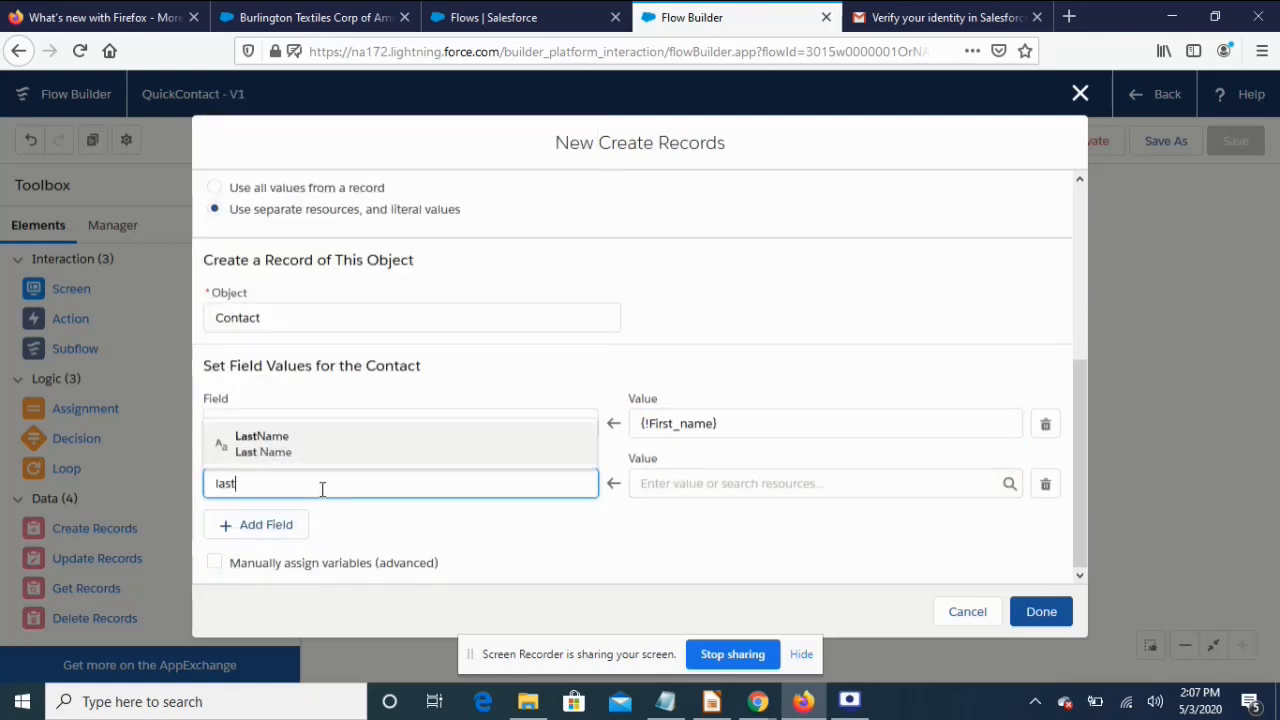
left_click(277, 447)
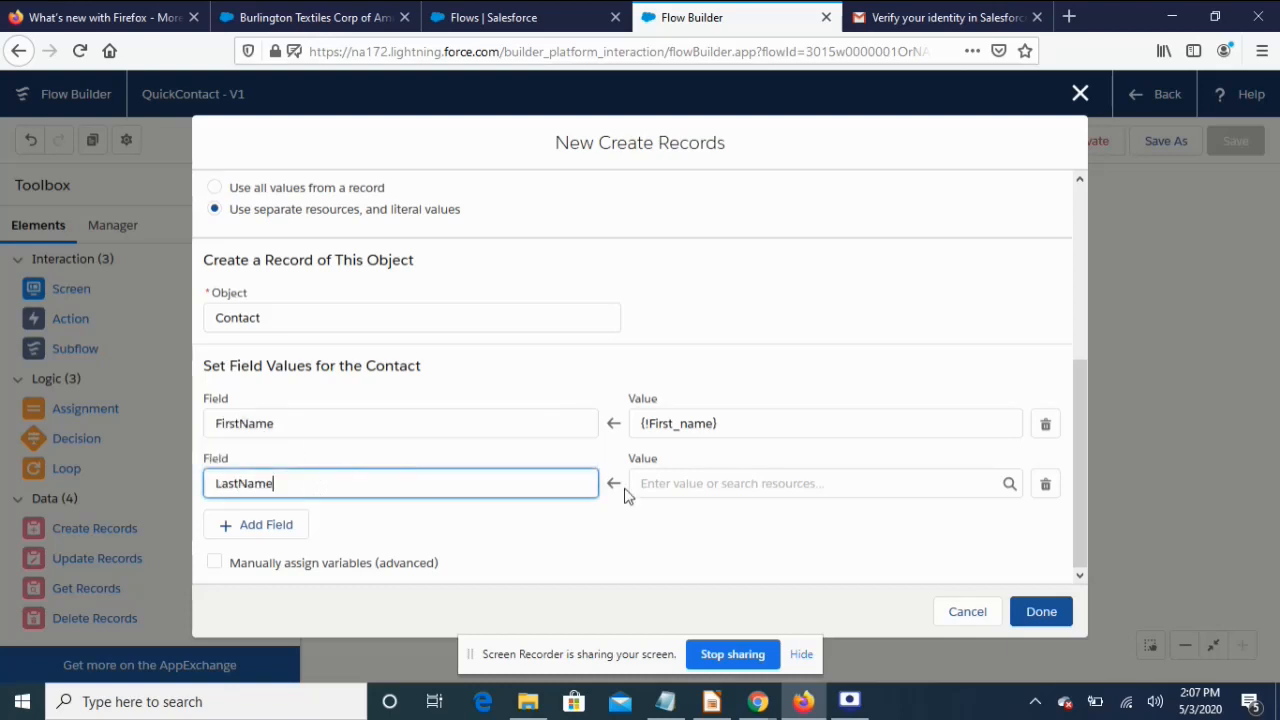
left_click(692, 487)
left_click(689, 429)
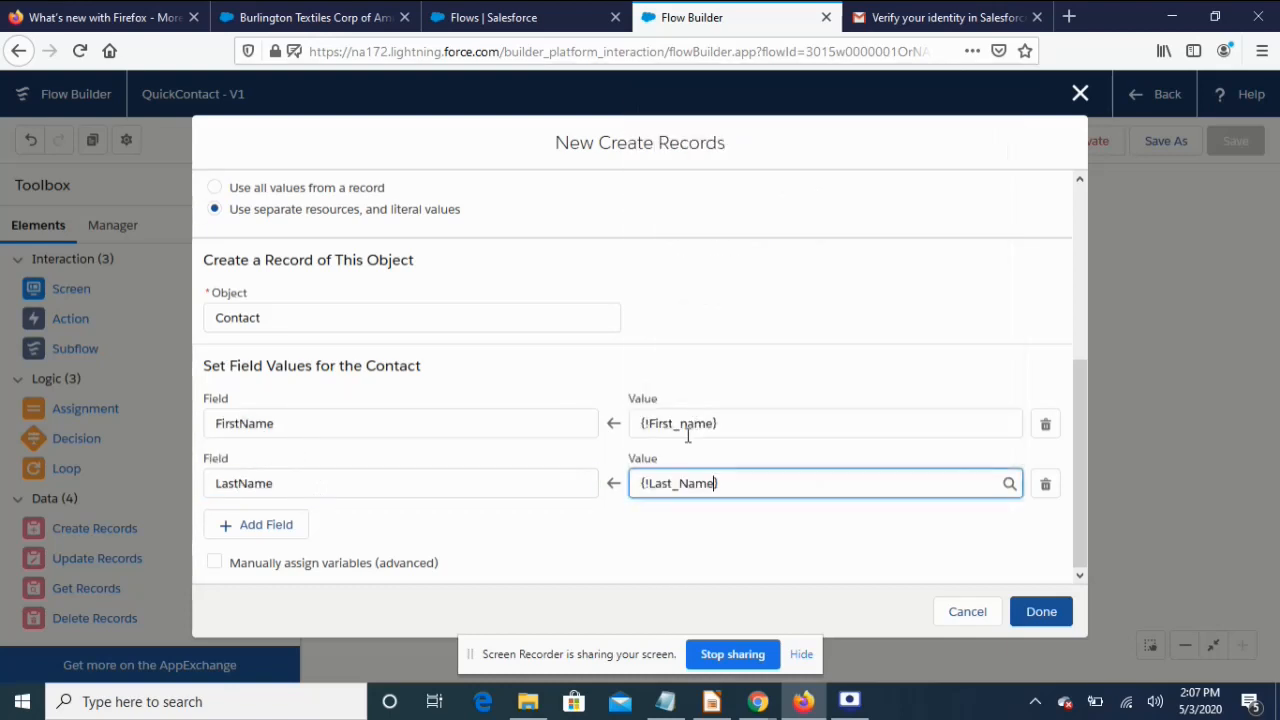
Map the Contact Email to {!Email} and confirm the CreateContact element
left_click(275, 528)
left_click(382, 542)
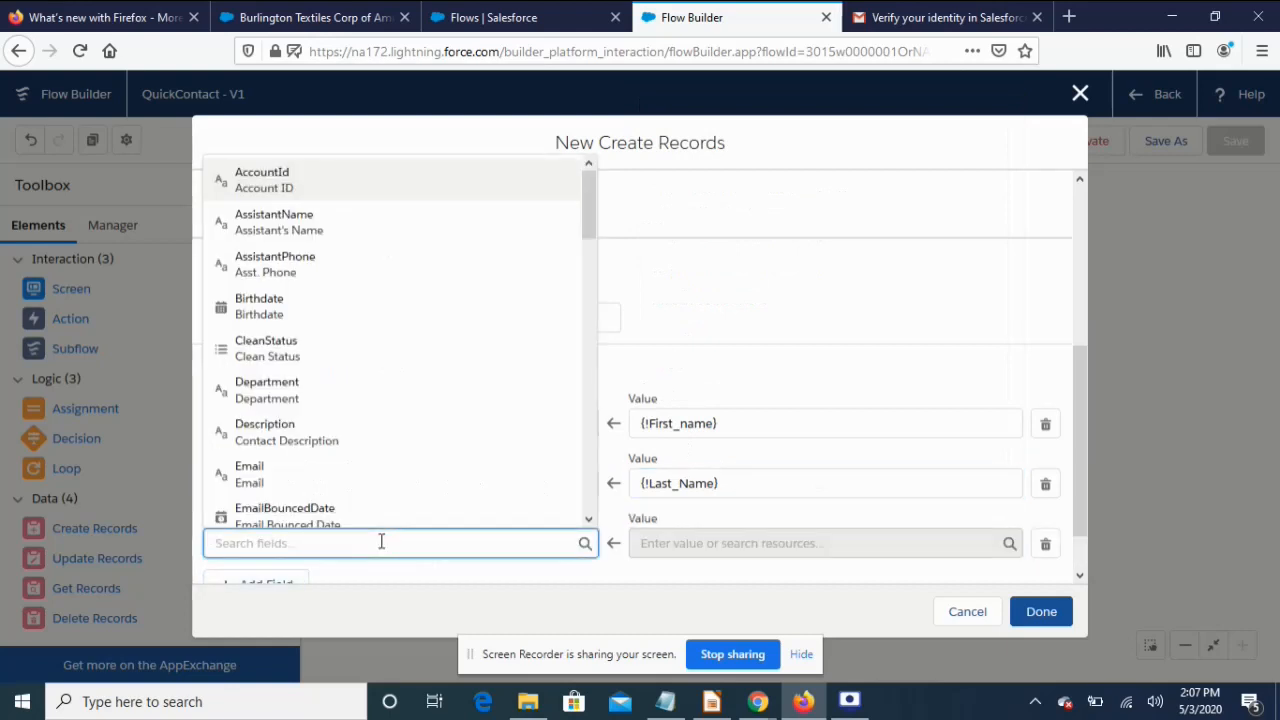
type("emai")
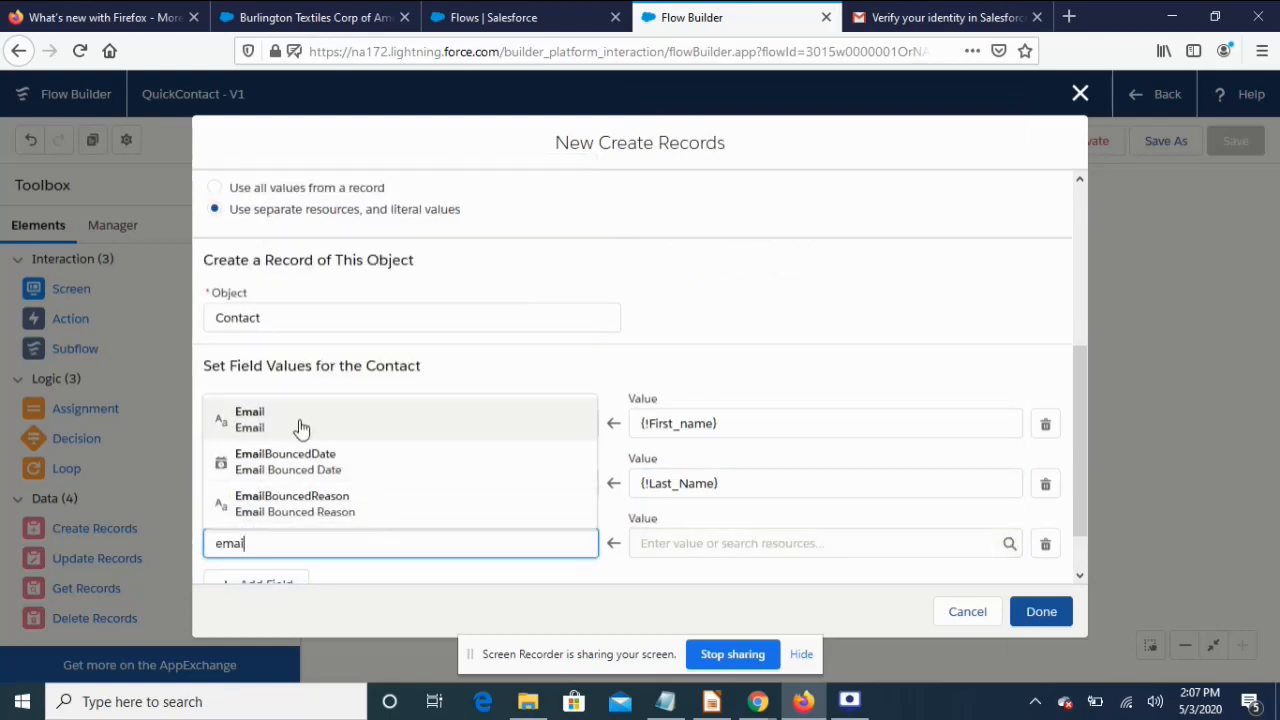
left_click(301, 424)
left_click(714, 542)
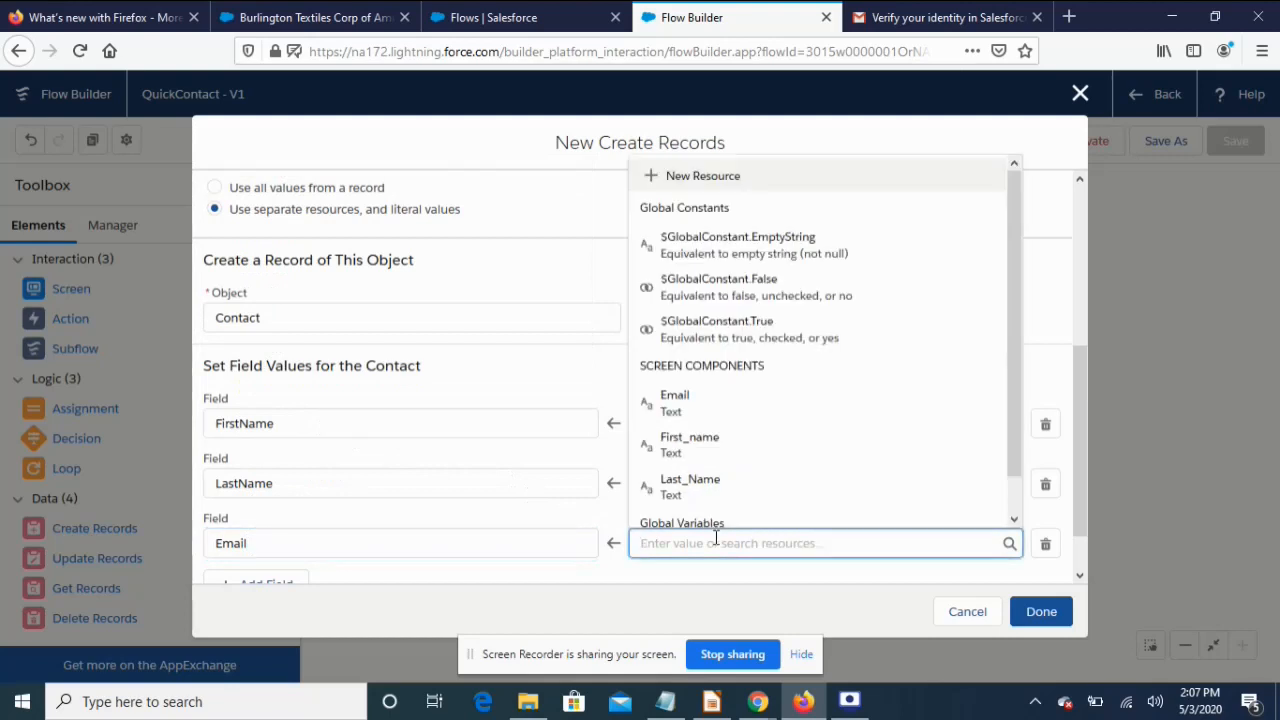
left_click(697, 400)
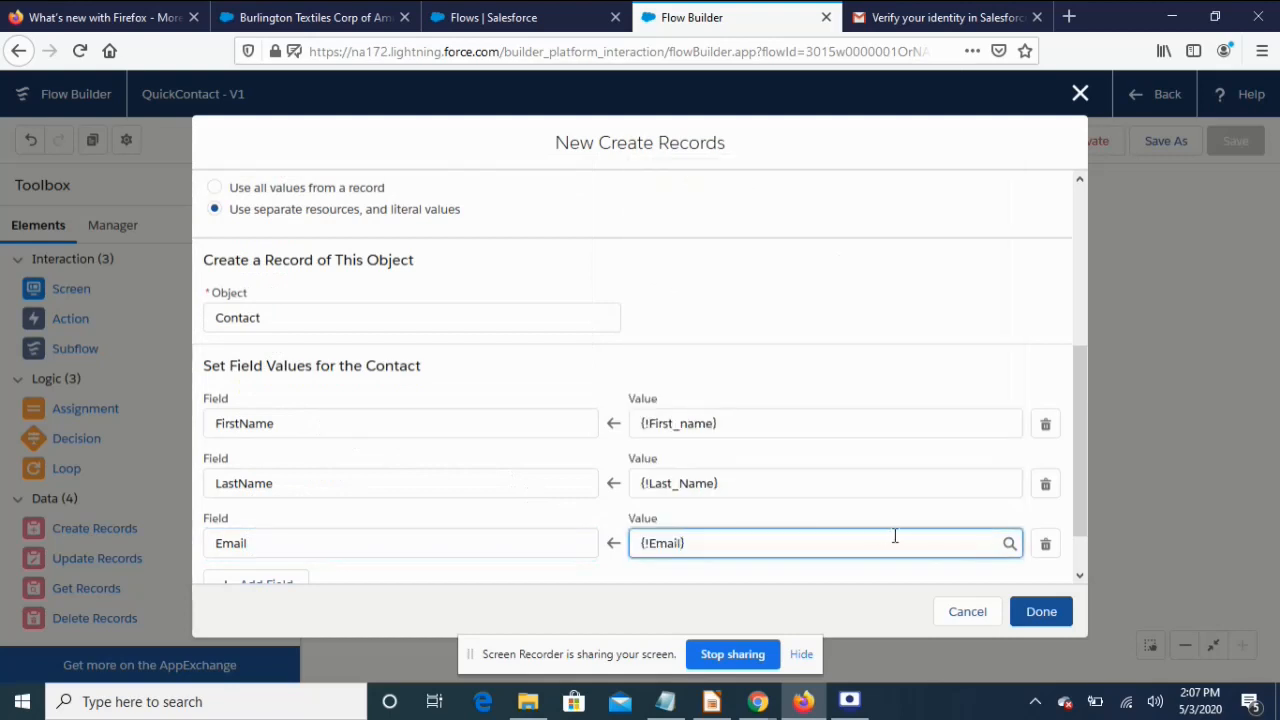
scroll(894, 534, "down", 1)
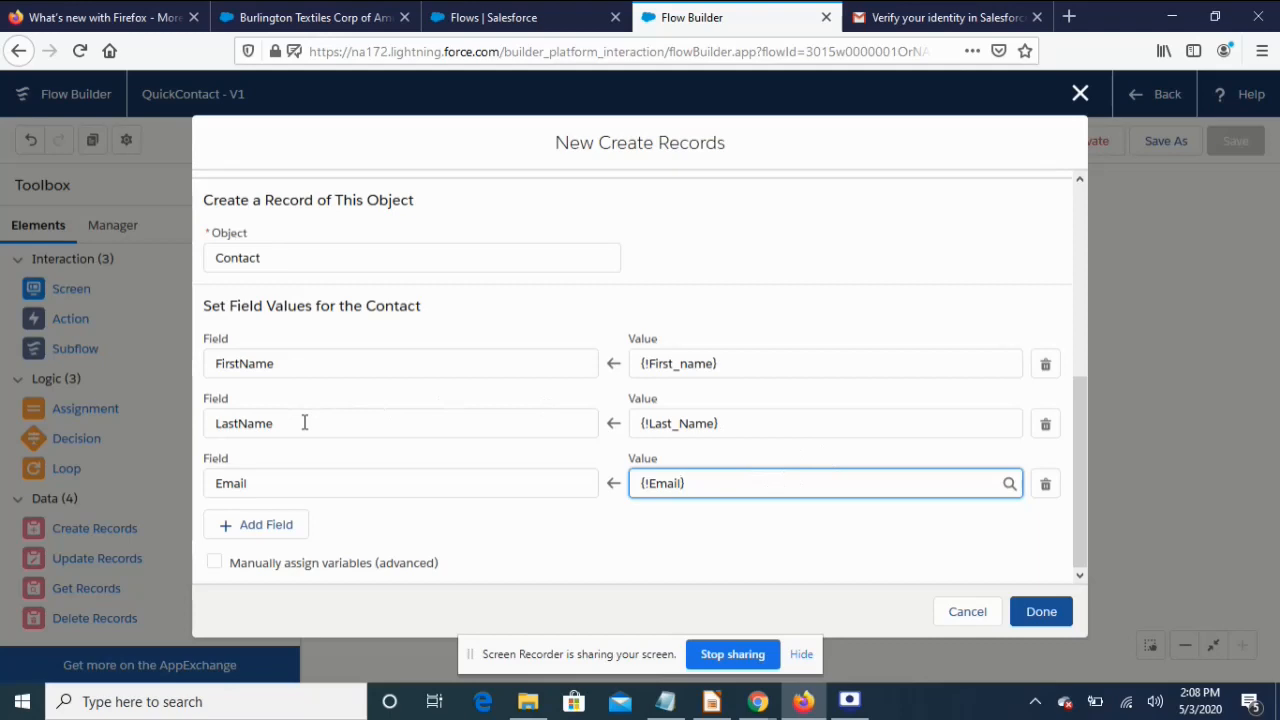
left_click(1042, 611)
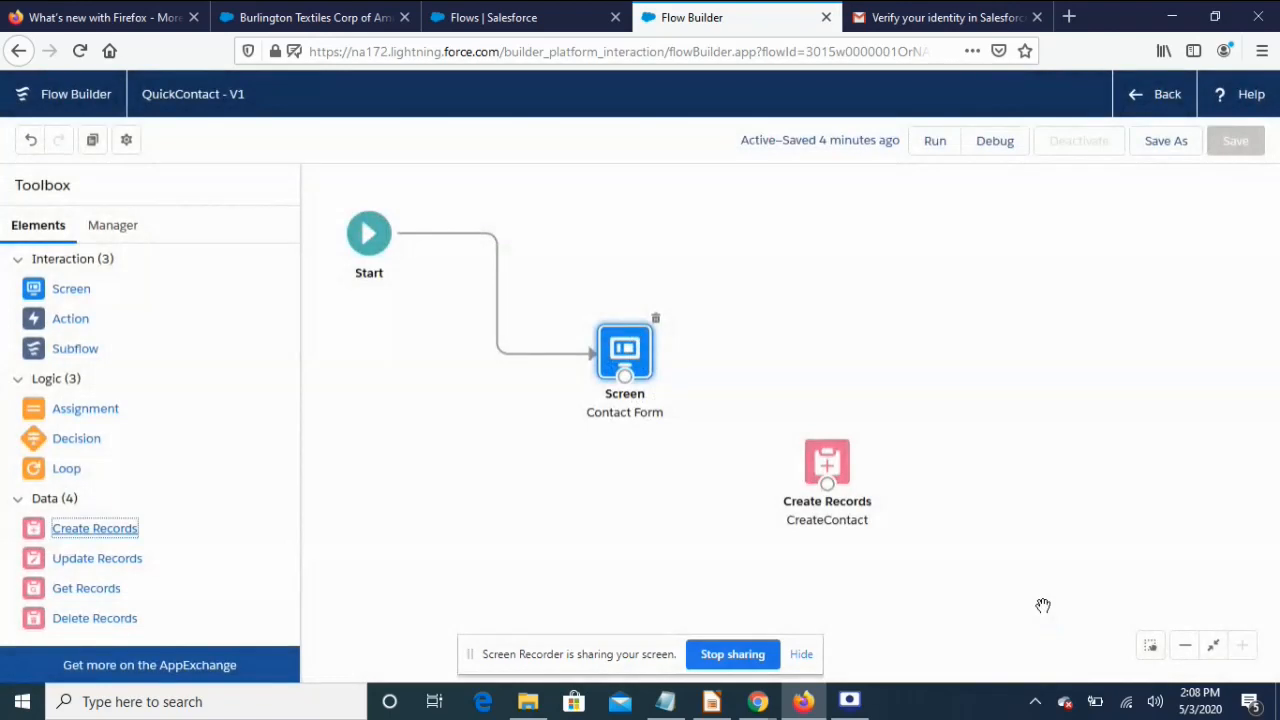
Link Contact Form to CreateContact and save a new version described 'Create a contact record'
left_click_drag(624, 375, 828, 488)
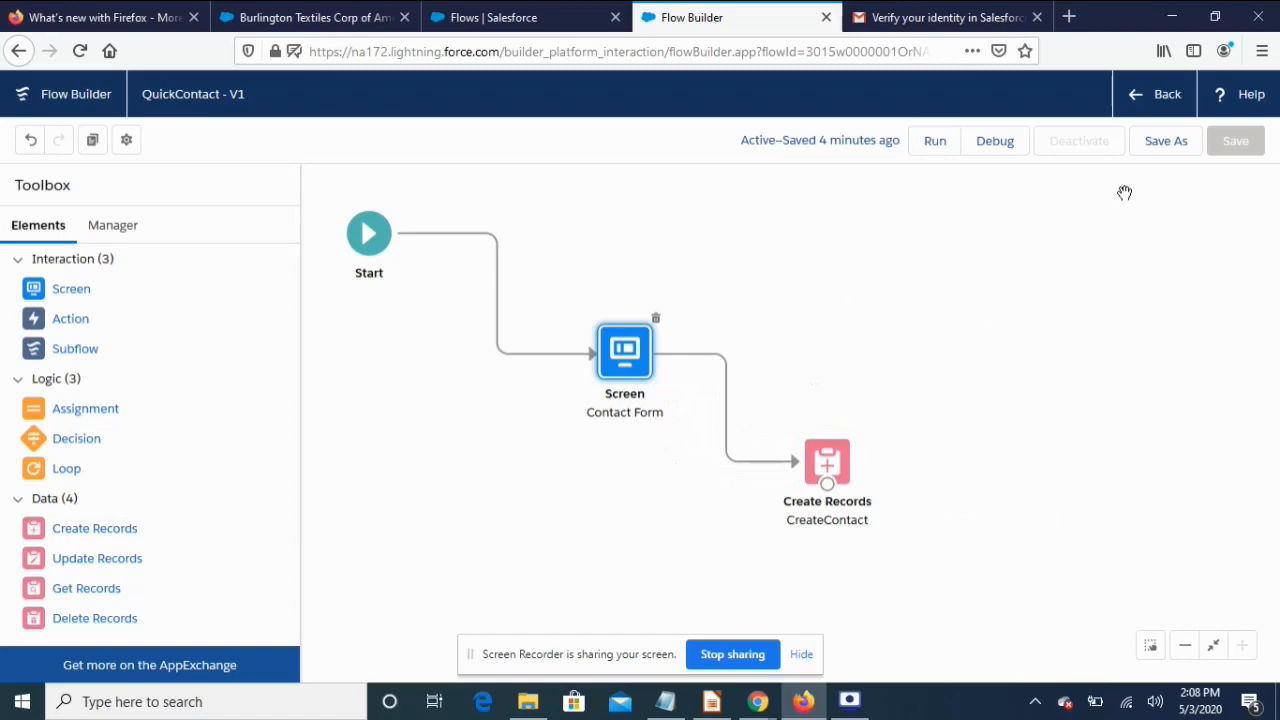
left_click(1166, 141)
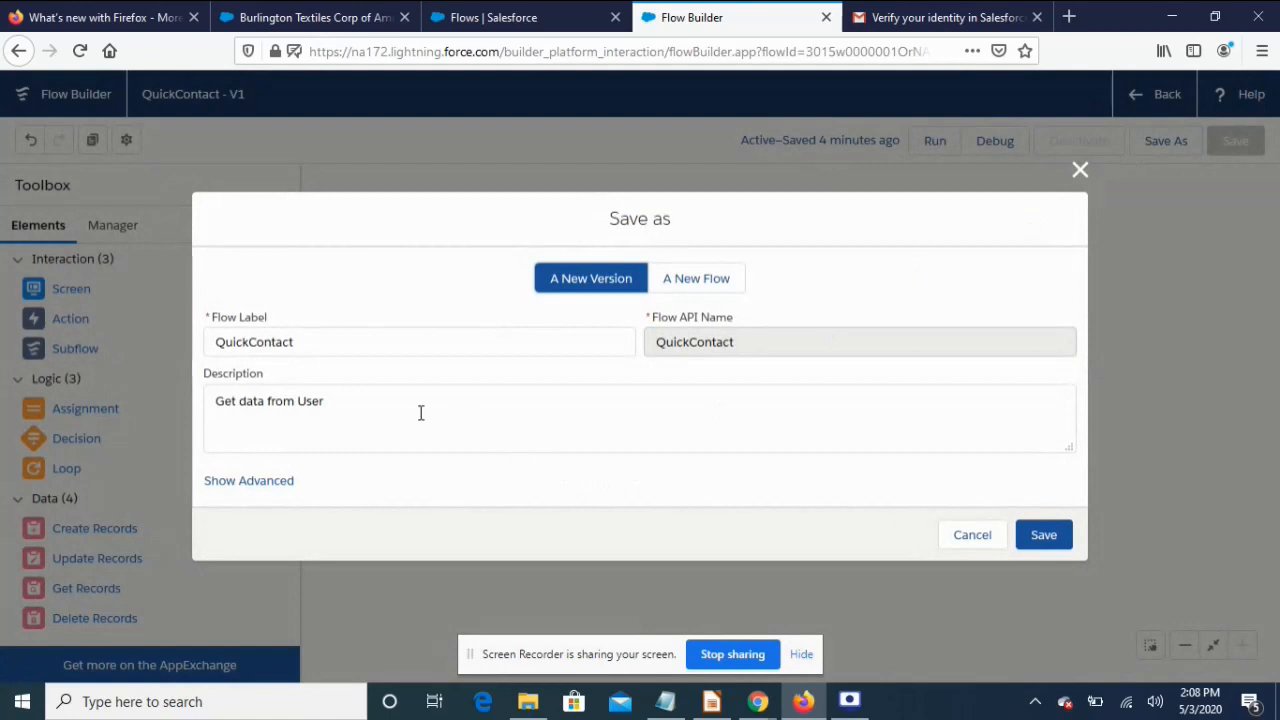
left_click_drag(329, 396, 197, 400)
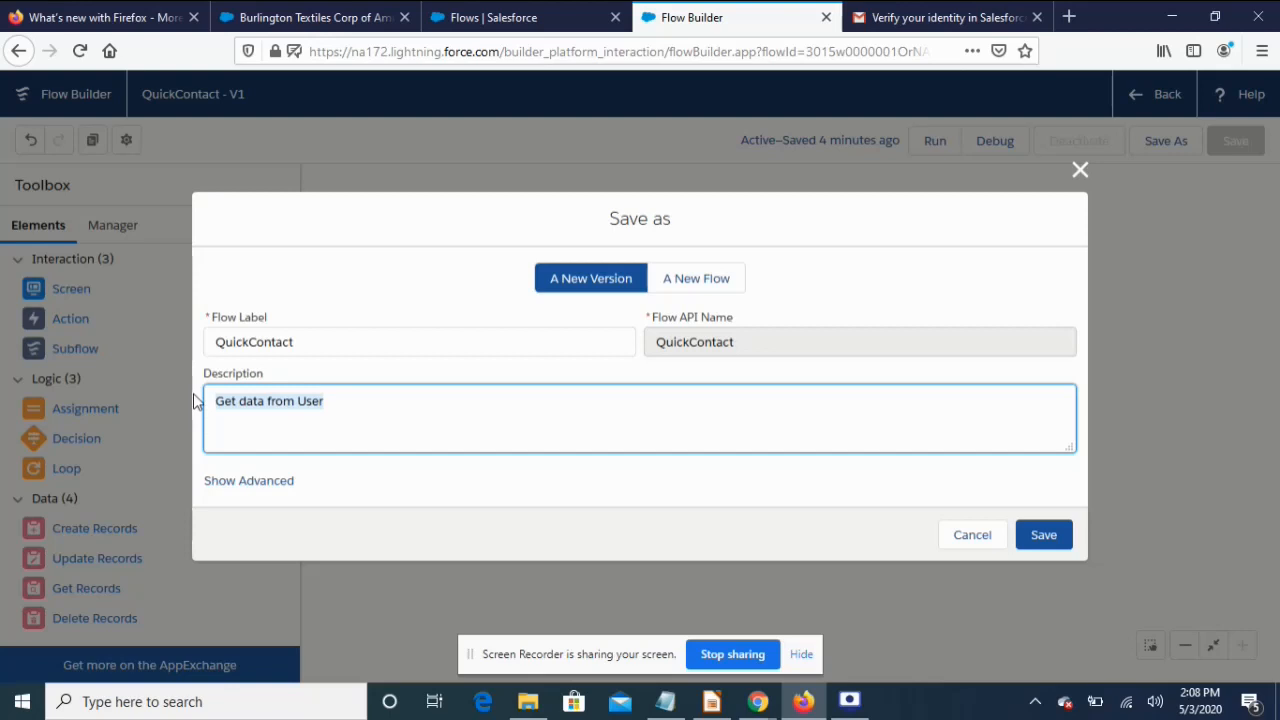
type("Create a cont")
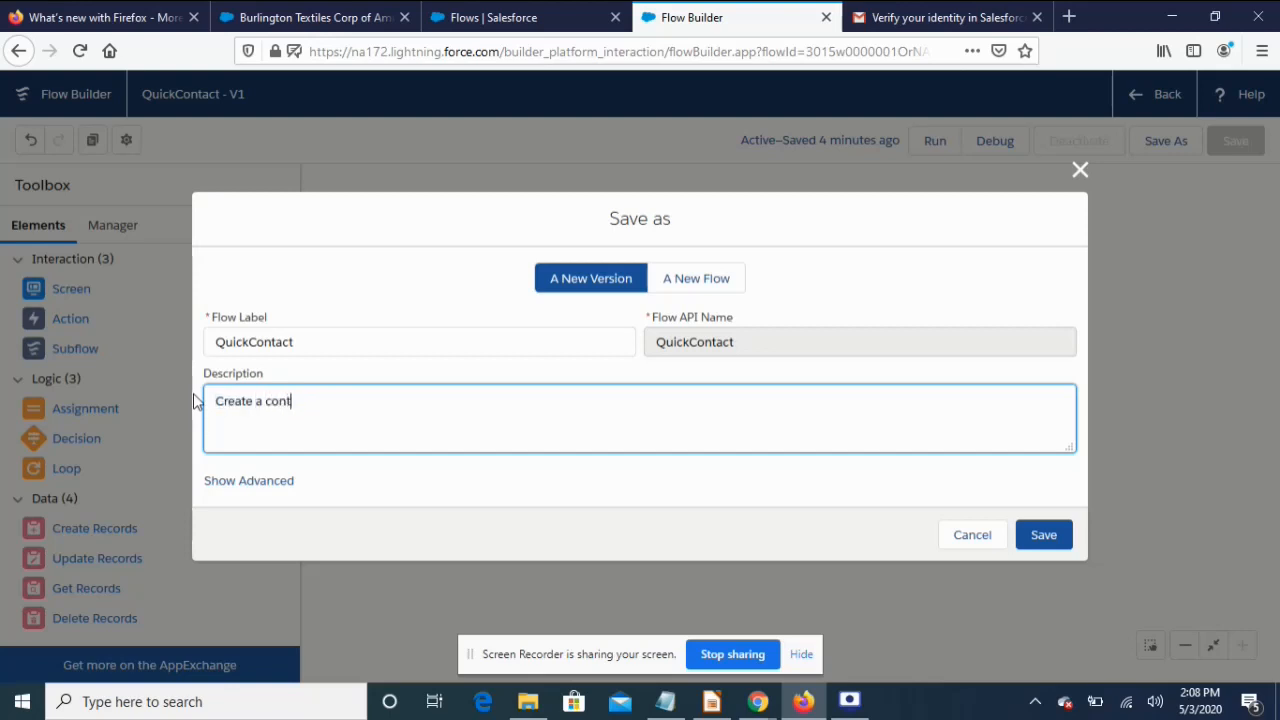
type("act record")
left_click(1043, 535)
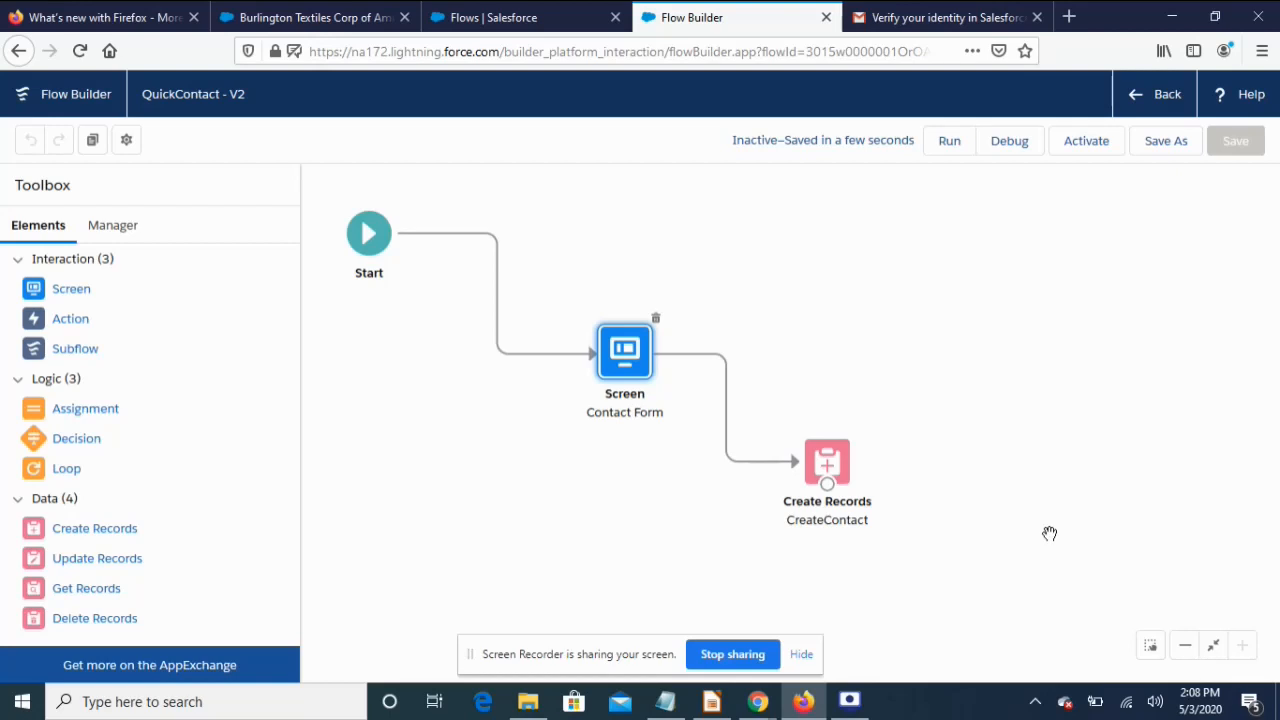
Activate QuickContact V2 and reload the Burlington Textiles Corp of America account page
left_click(1088, 140)
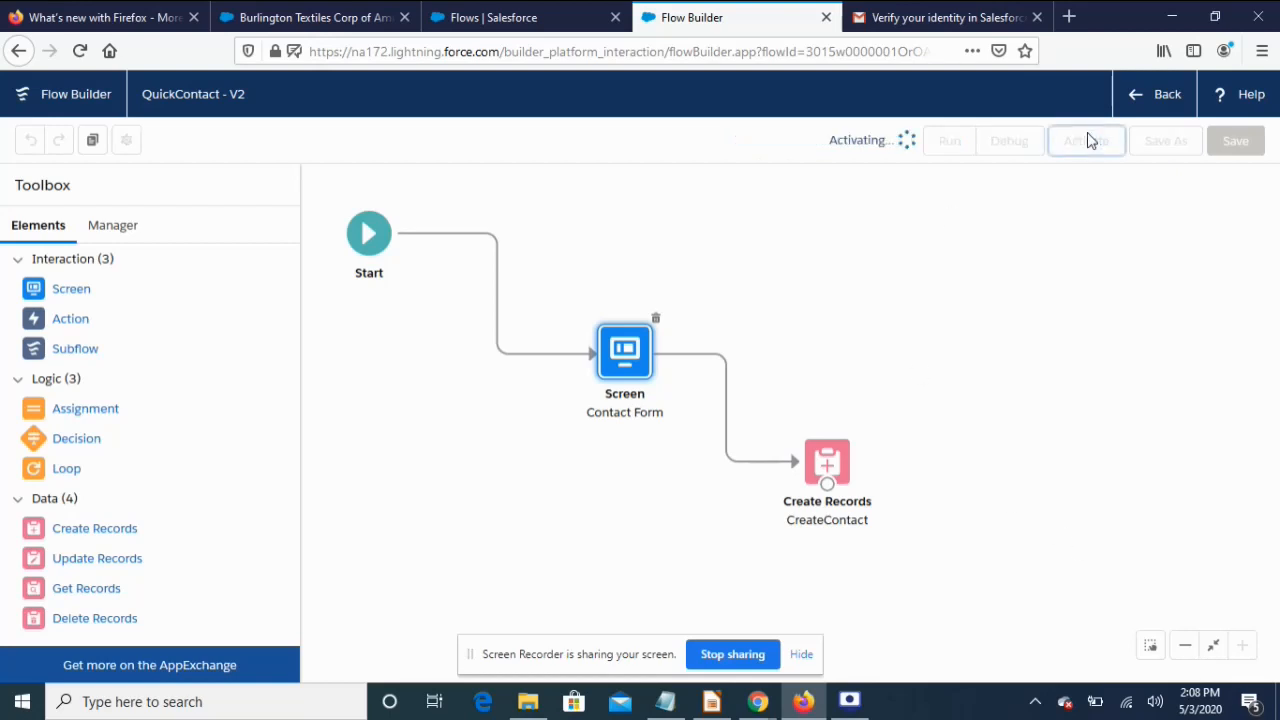
left_click(318, 24)
left_click(1160, 96)
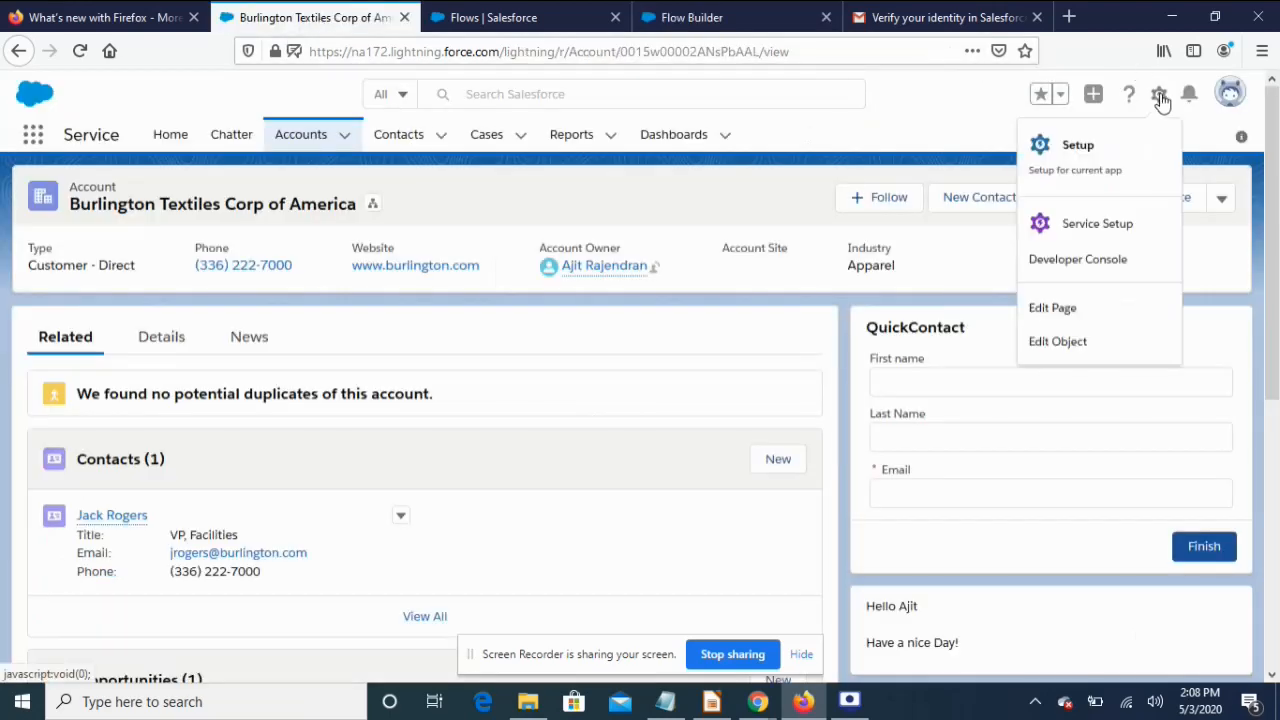
left_click(80, 50)
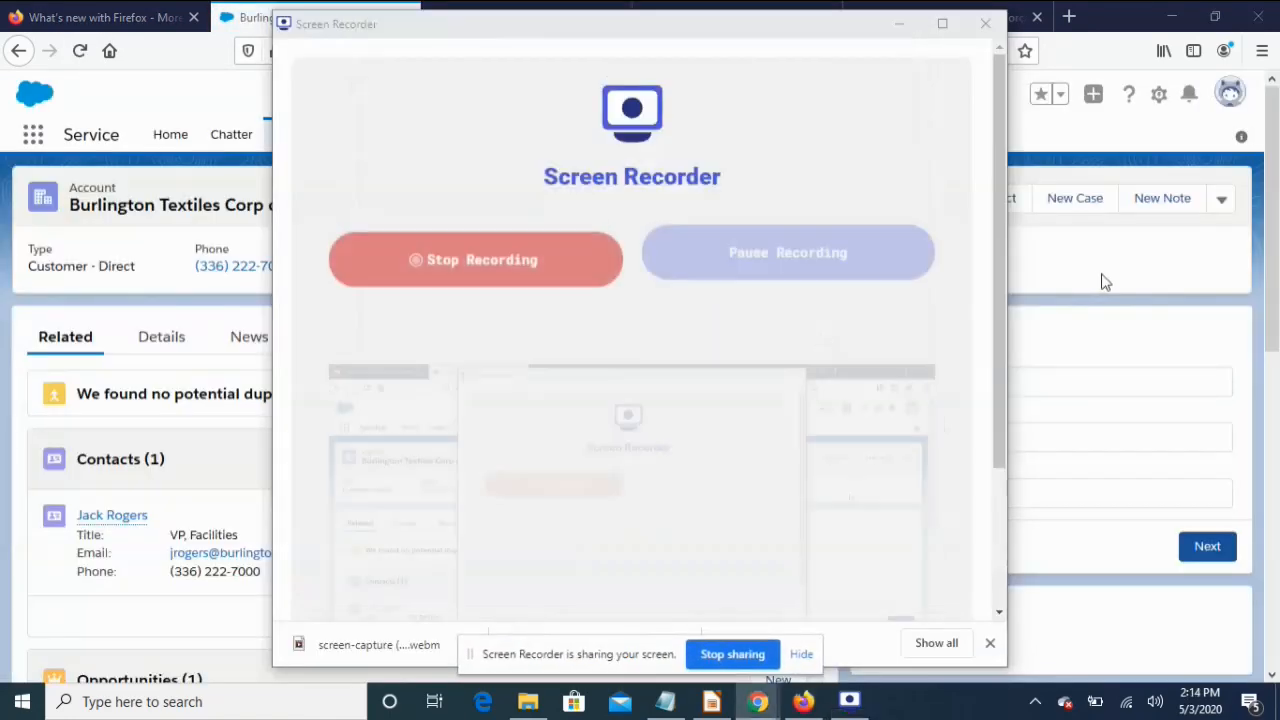
left_click(1103, 282)
left_click(80, 52)
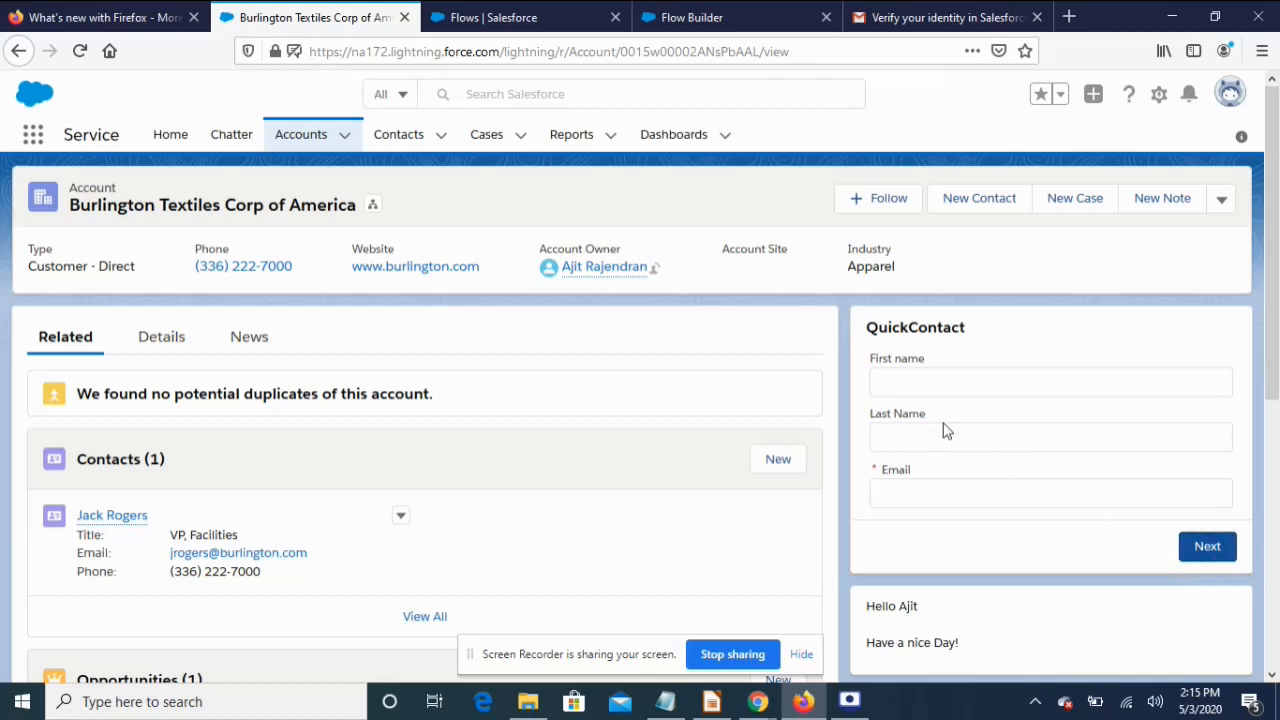
Enter the contact's first name, last name and e-mail in QuickContact and submit with Next
left_click_drag(868, 327, 958, 329)
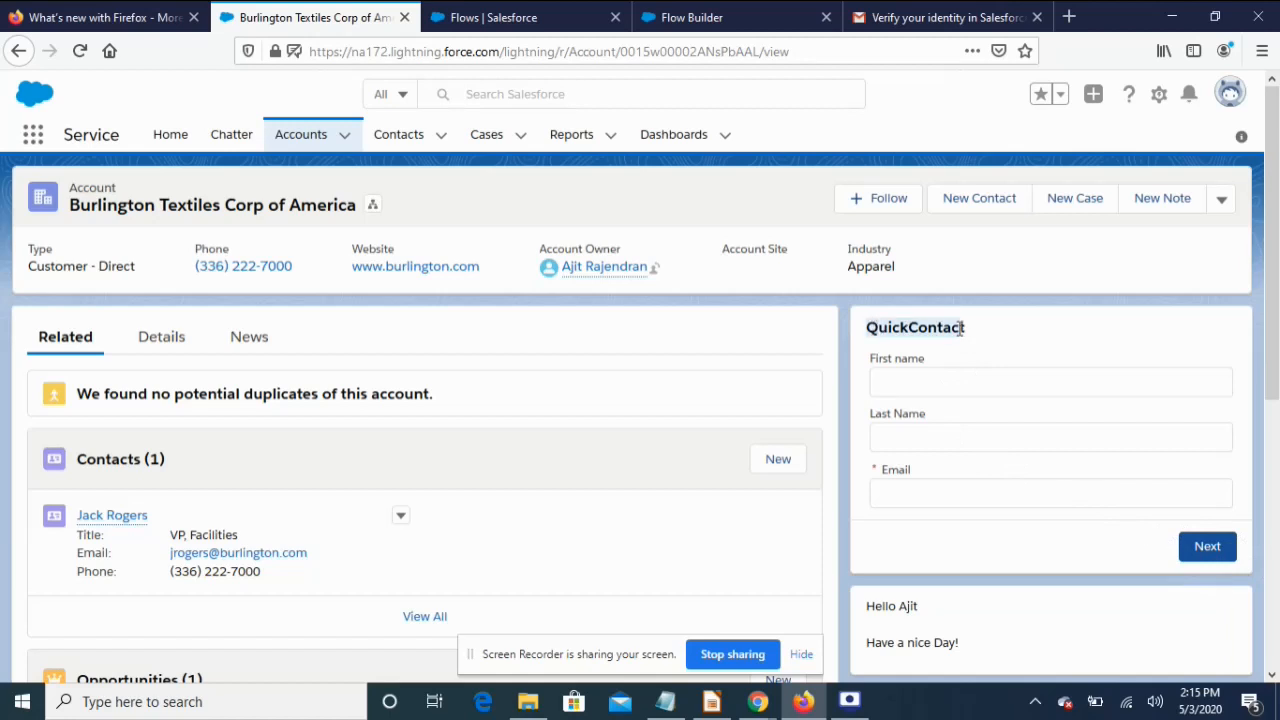
left_click(933, 380)
key("Tab")
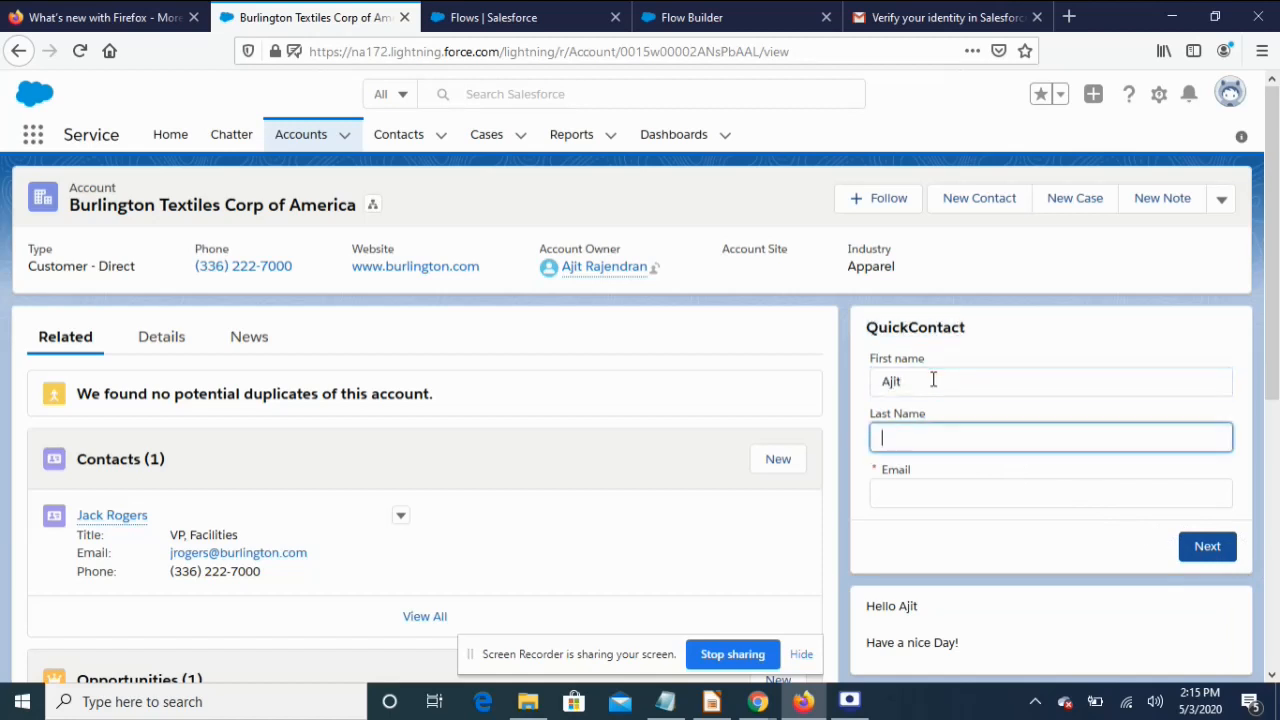
key("Tab")
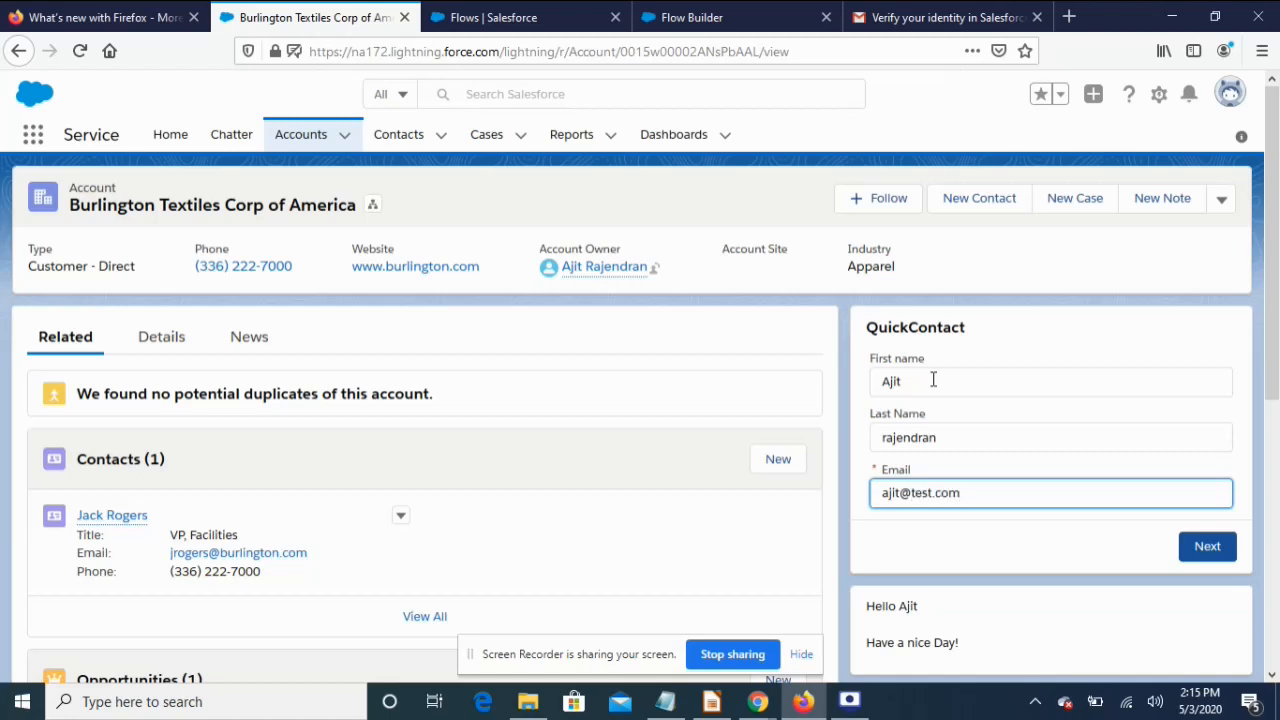
left_click(1228, 553)
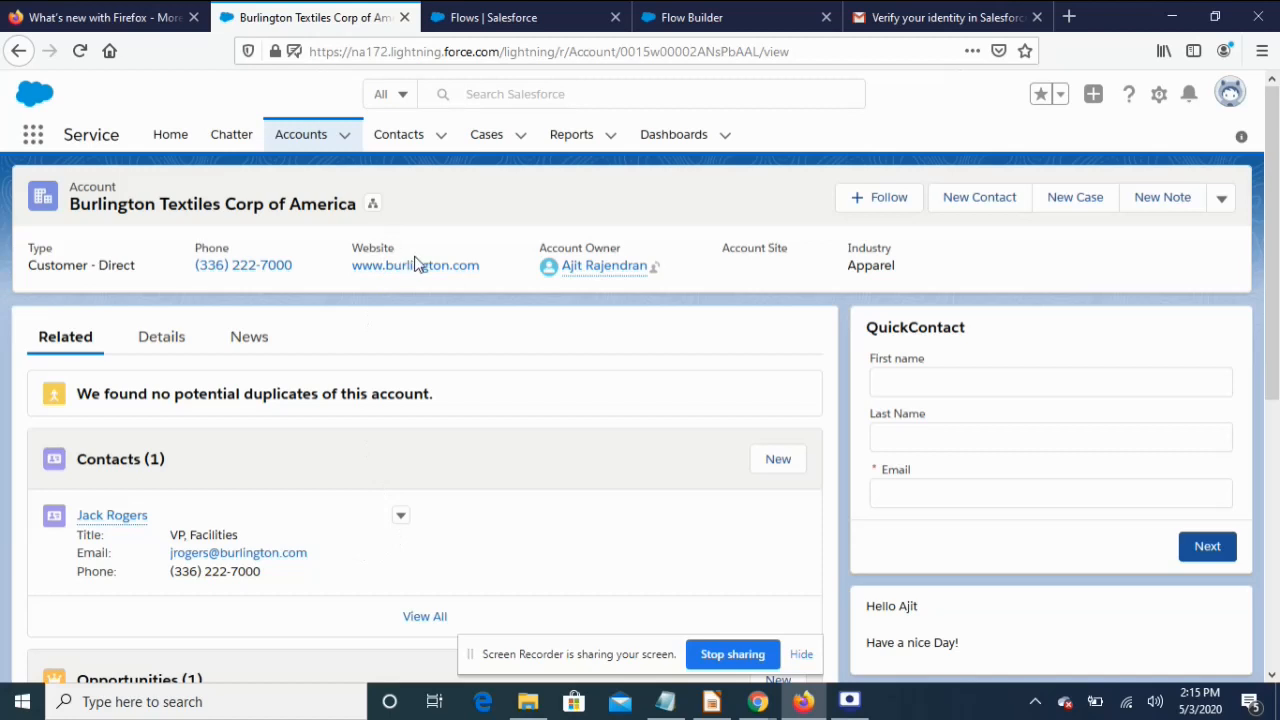
Open the new contact from Contacts Recently Viewed, go back, then return to QuickContact in Flow Builder
left_click(406, 141)
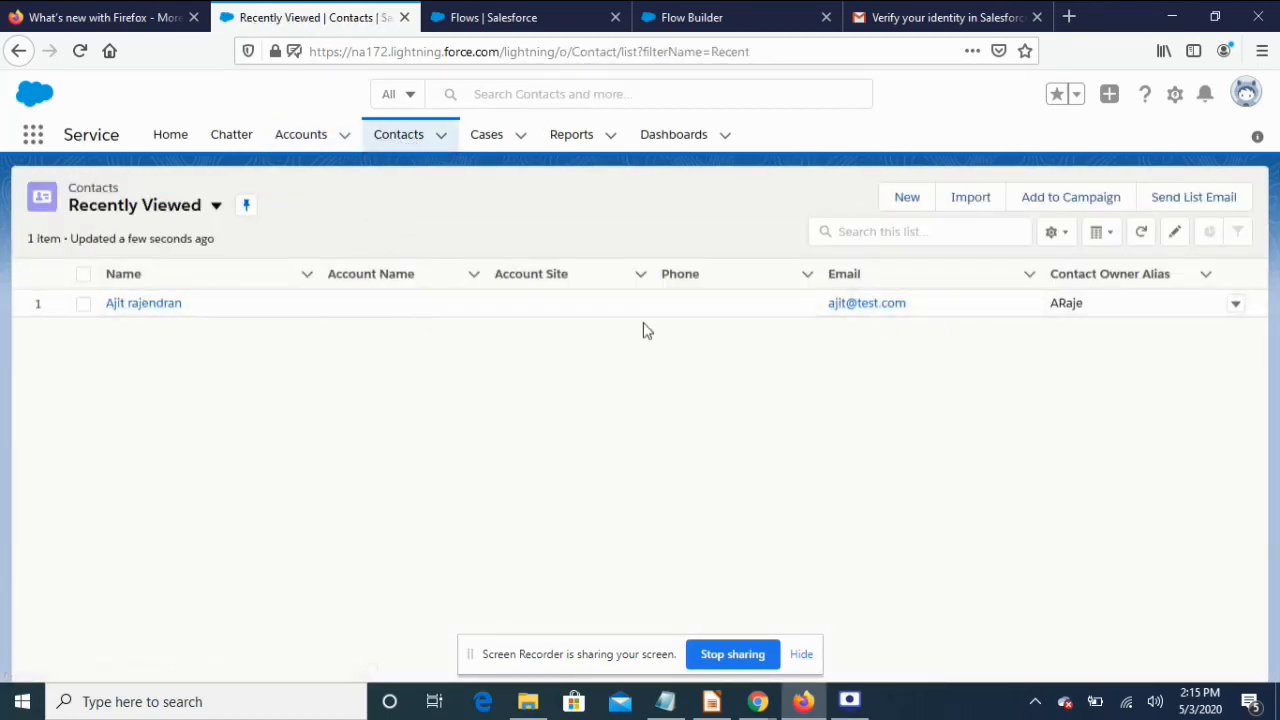
left_click(155, 308)
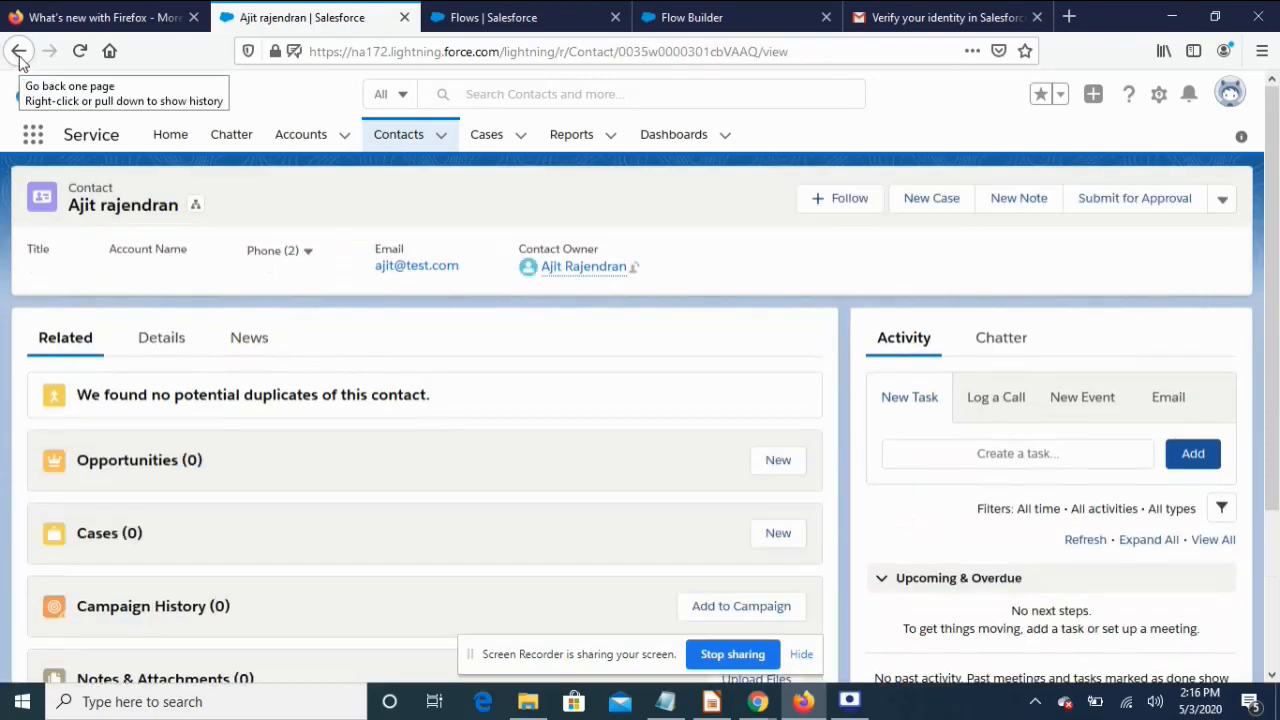
left_click(19, 52)
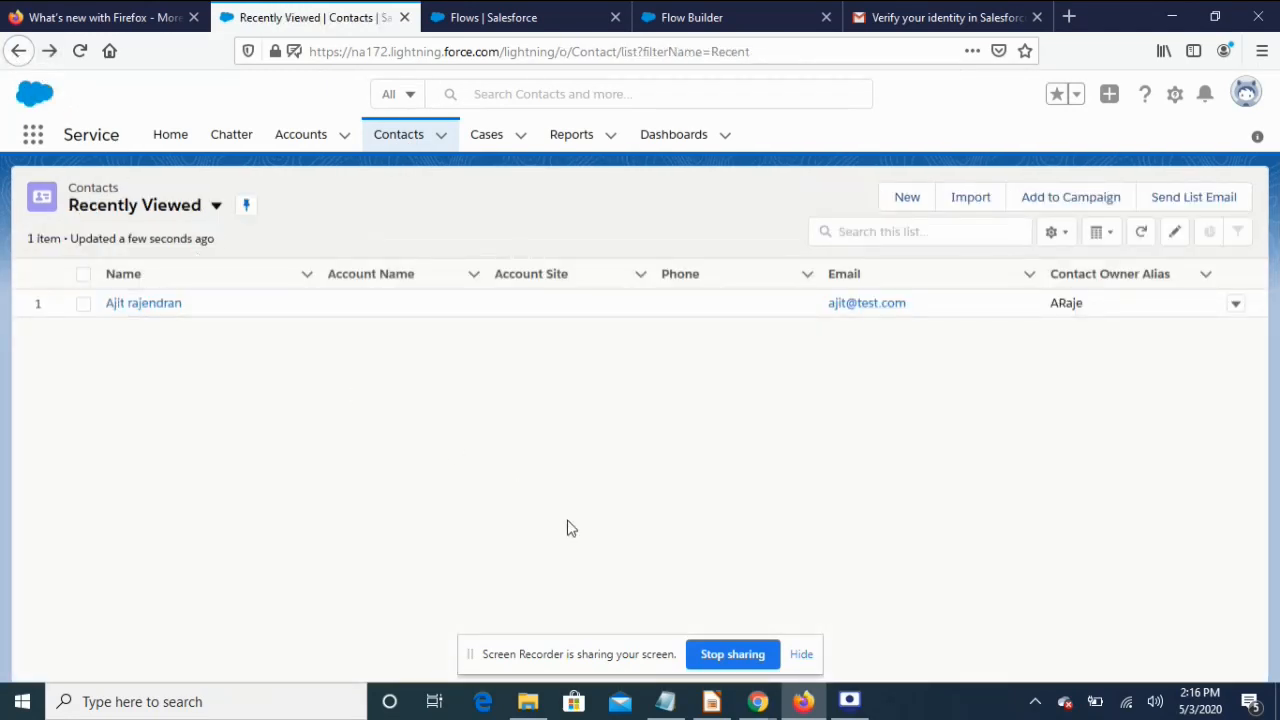
left_click(476, 655)
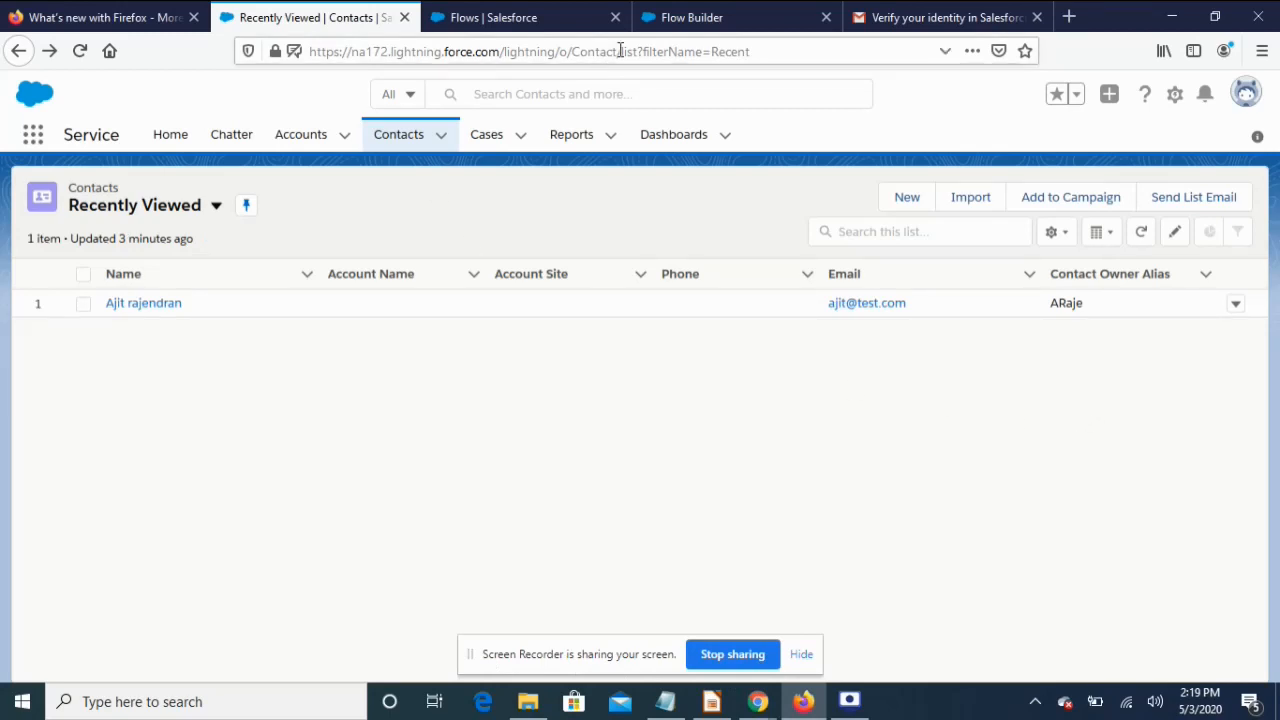
left_click(660, 30)
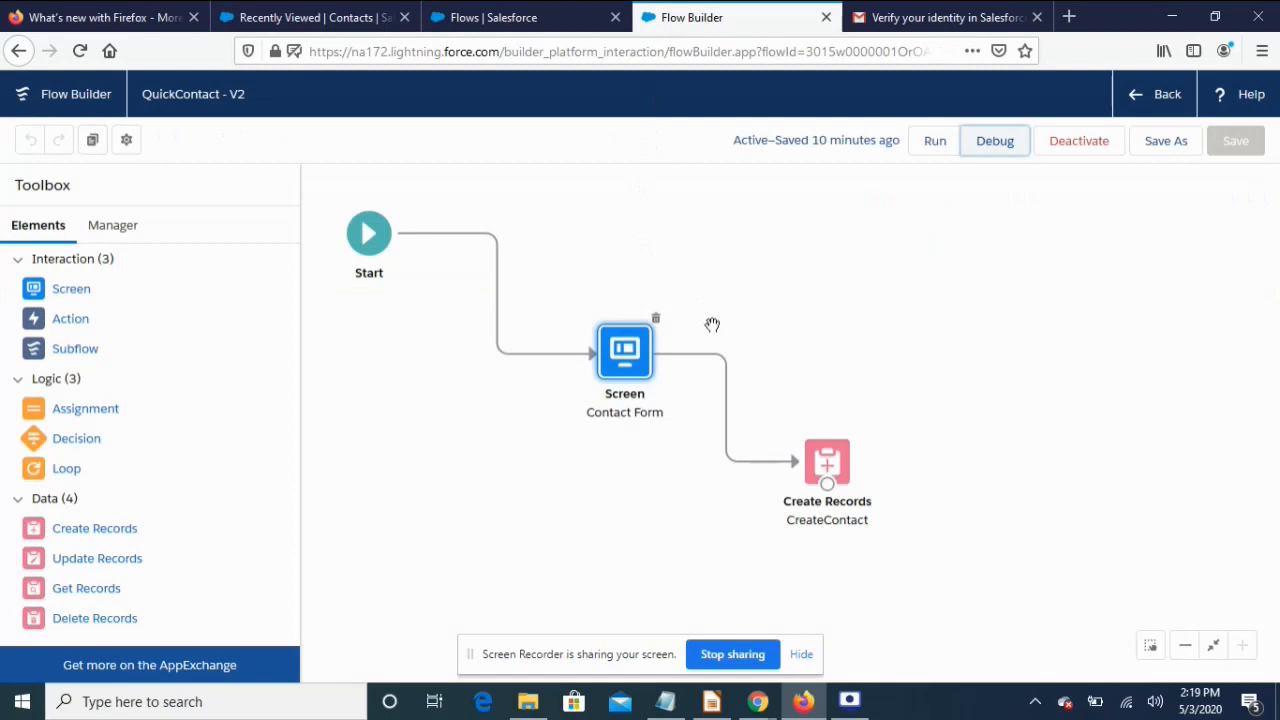
Open CreateContact to review its FirstName, LastName and Email mappings, then return to Contacts
left_click(838, 463)
double_click(840, 463)
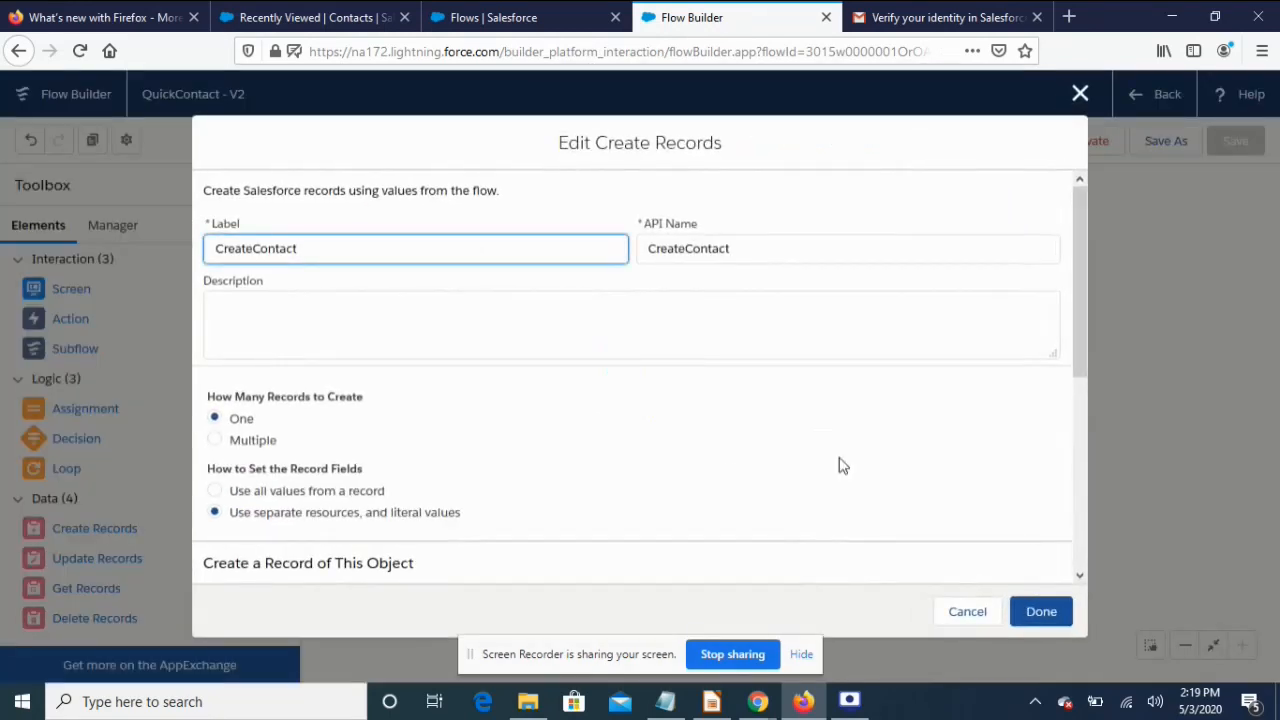
scroll(665, 415, "down", 7)
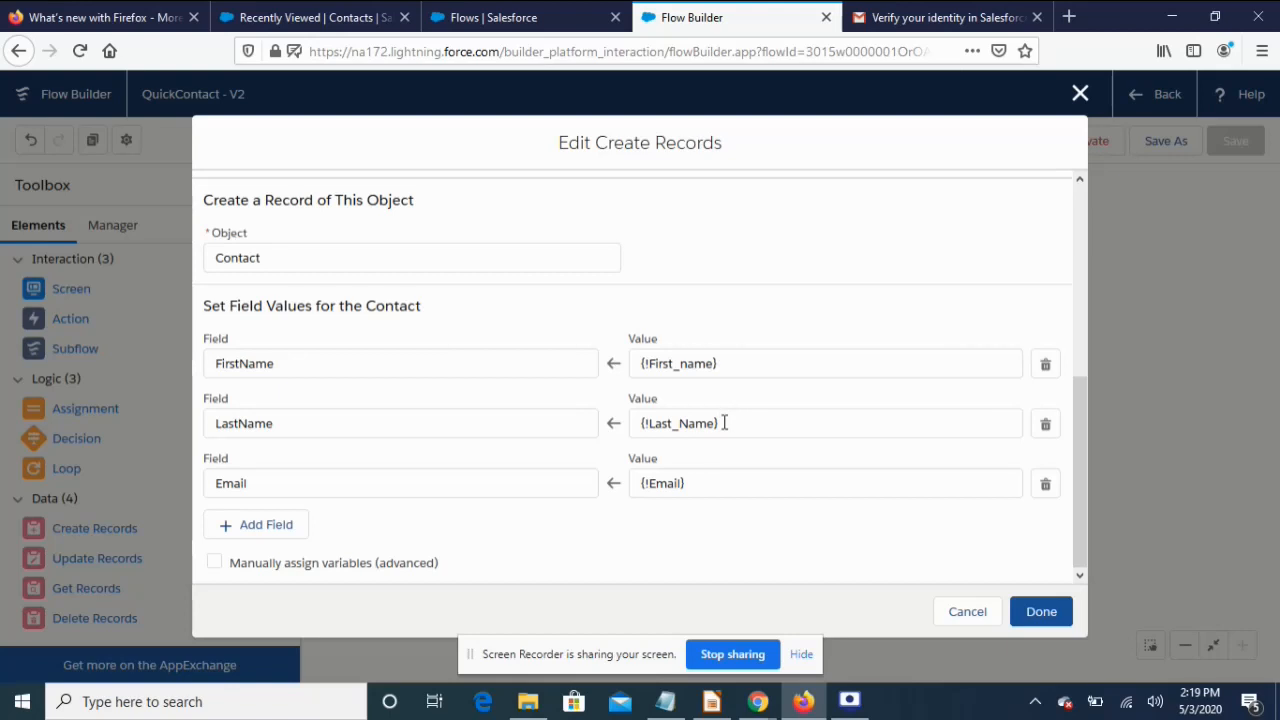
left_click(309, 17)
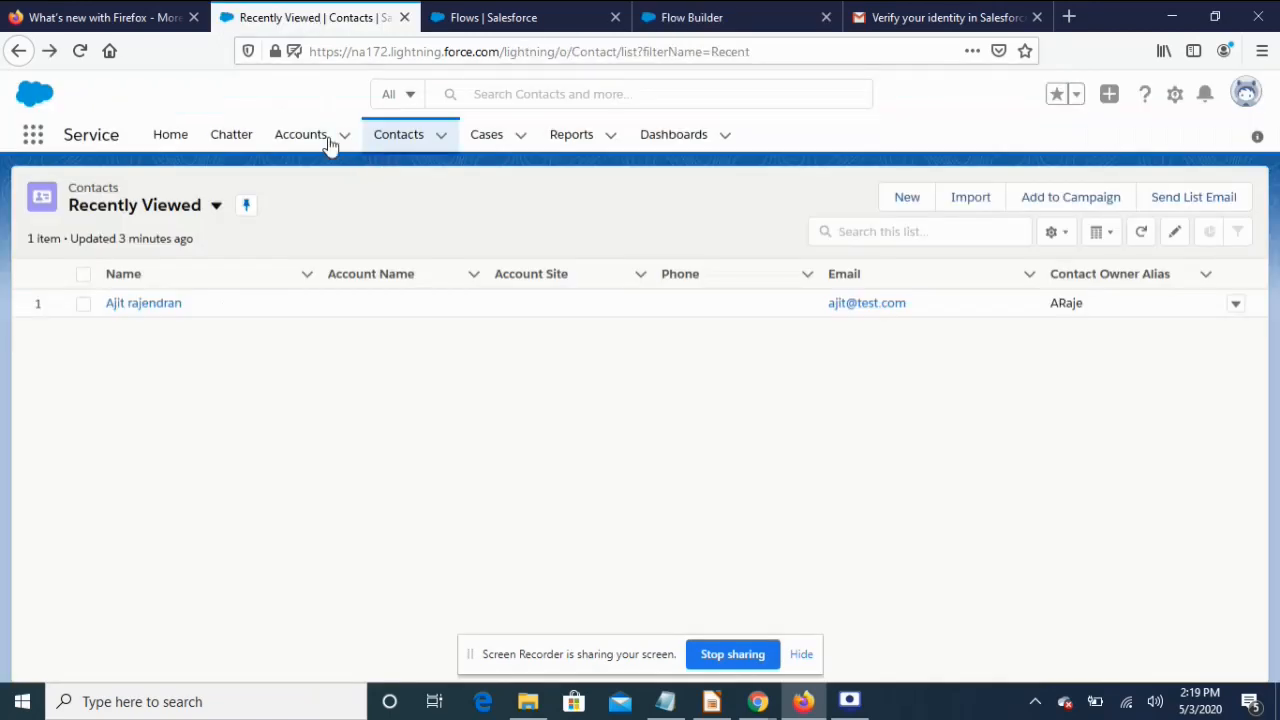
Open the Burlington Textiles Corp of America account and select its record ID in the URL
left_click(296, 135)
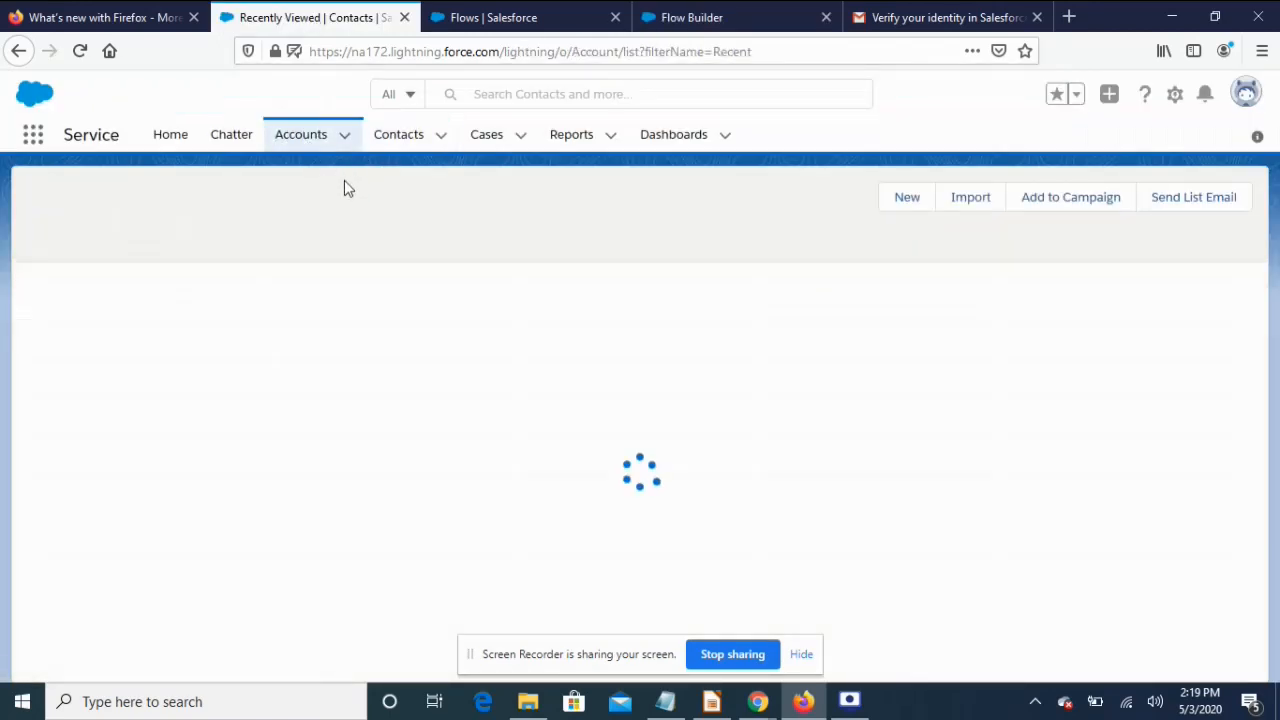
left_click(210, 306)
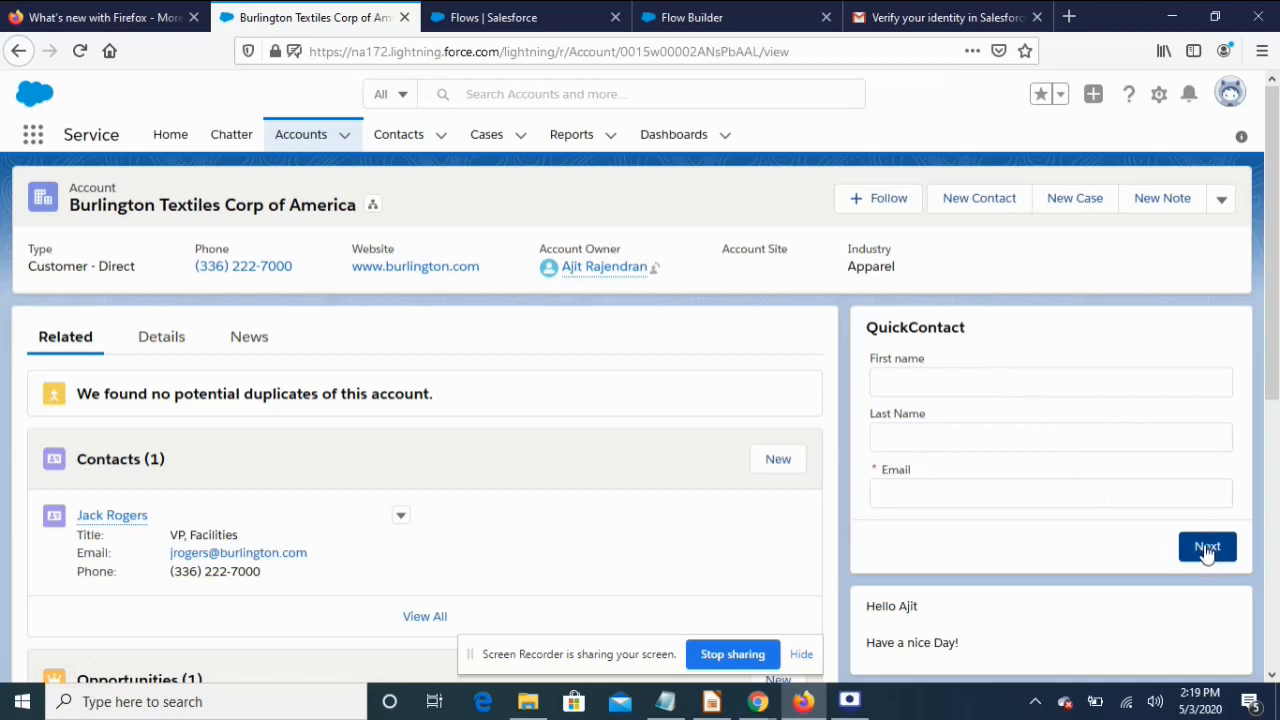
double_click(683, 51)
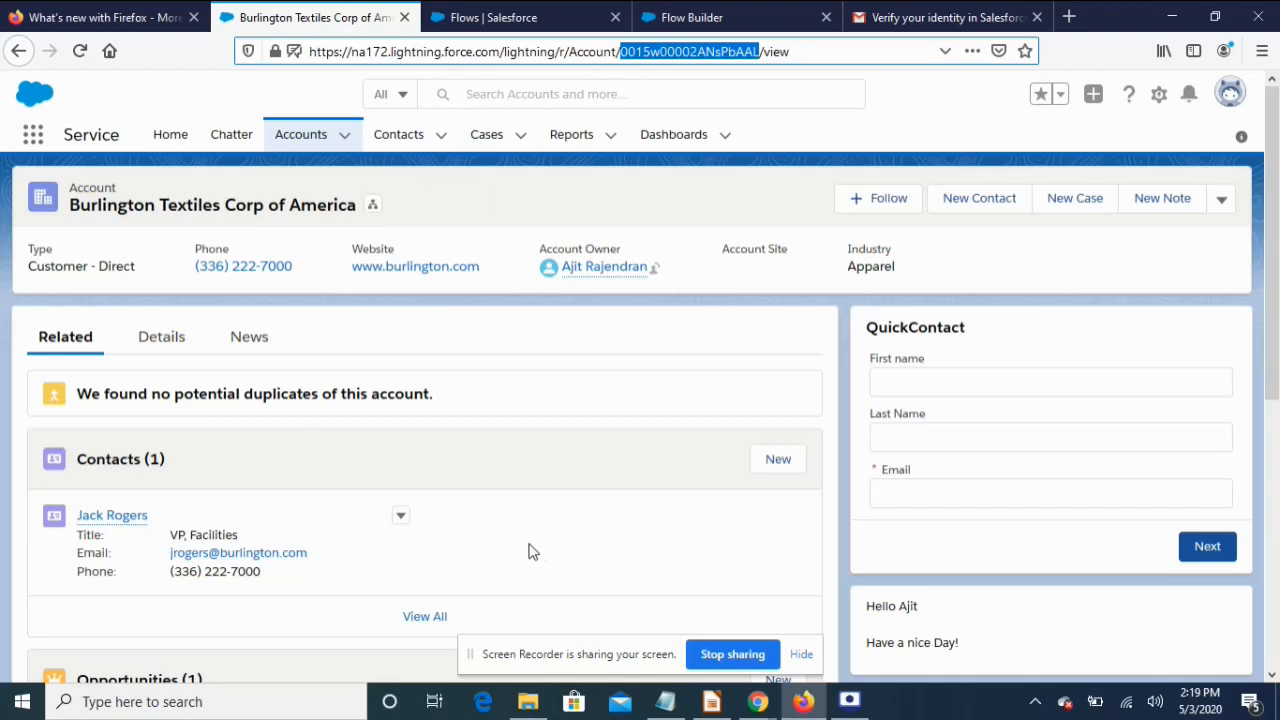
left_click(688, 24)
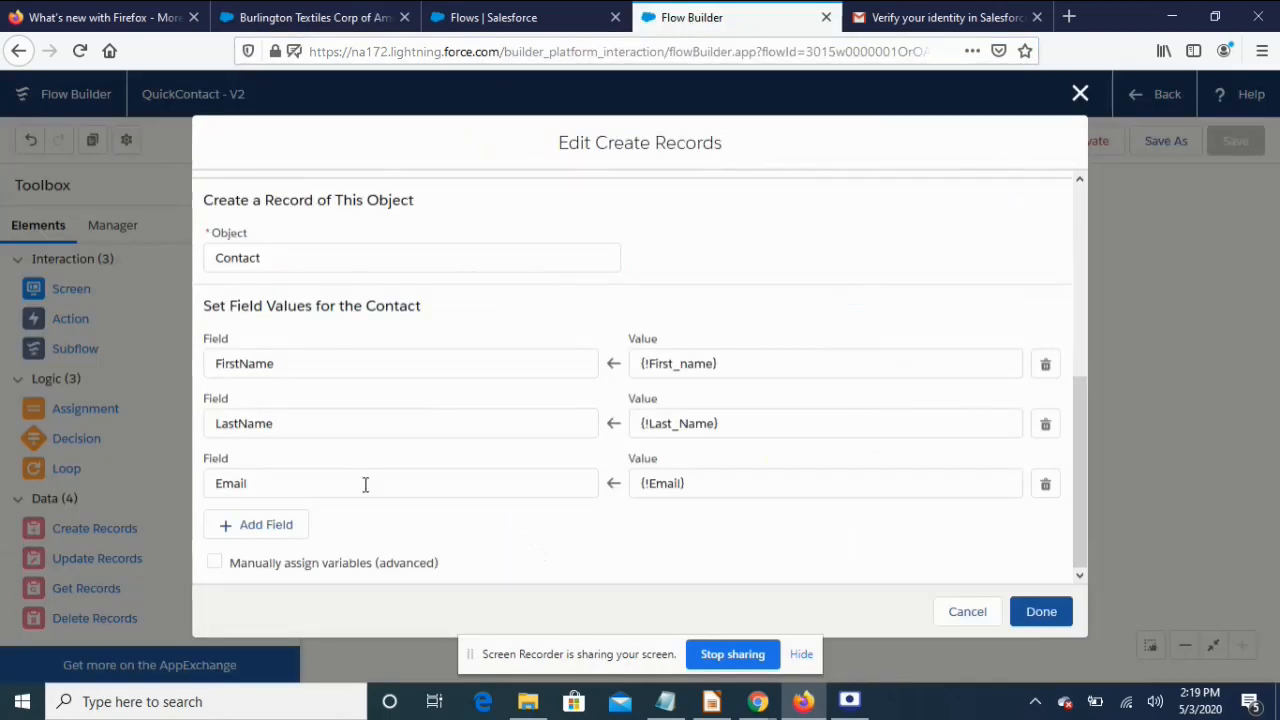
Add a fourth CreateContact field row for AccountId and browse resources for its value
left_click(256, 526)
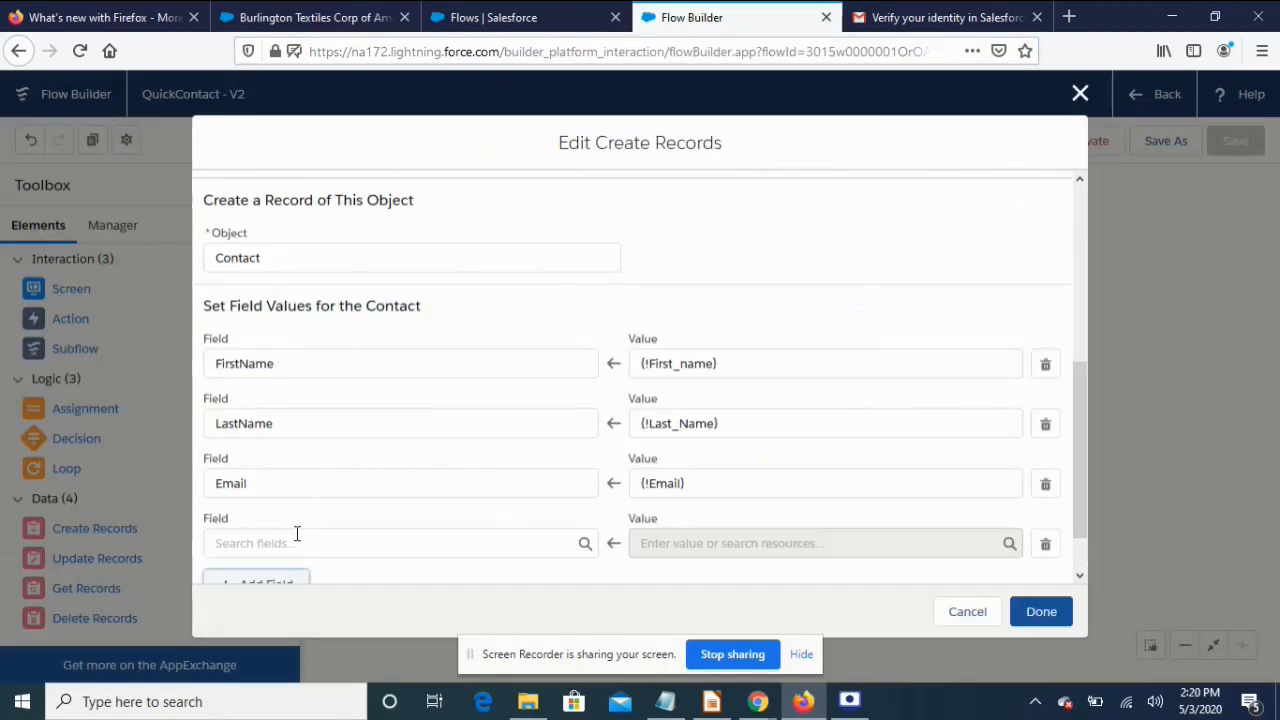
left_click(345, 545)
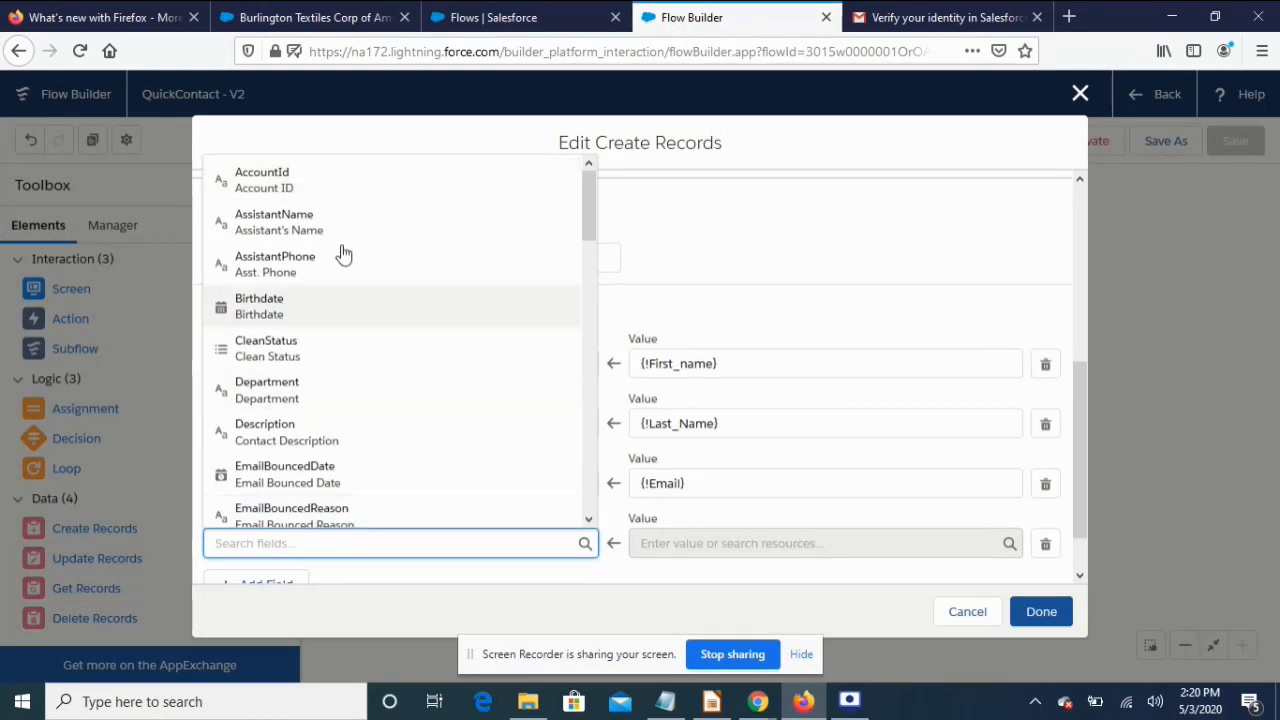
left_click(295, 186)
scroll(437, 540, "down", 2)
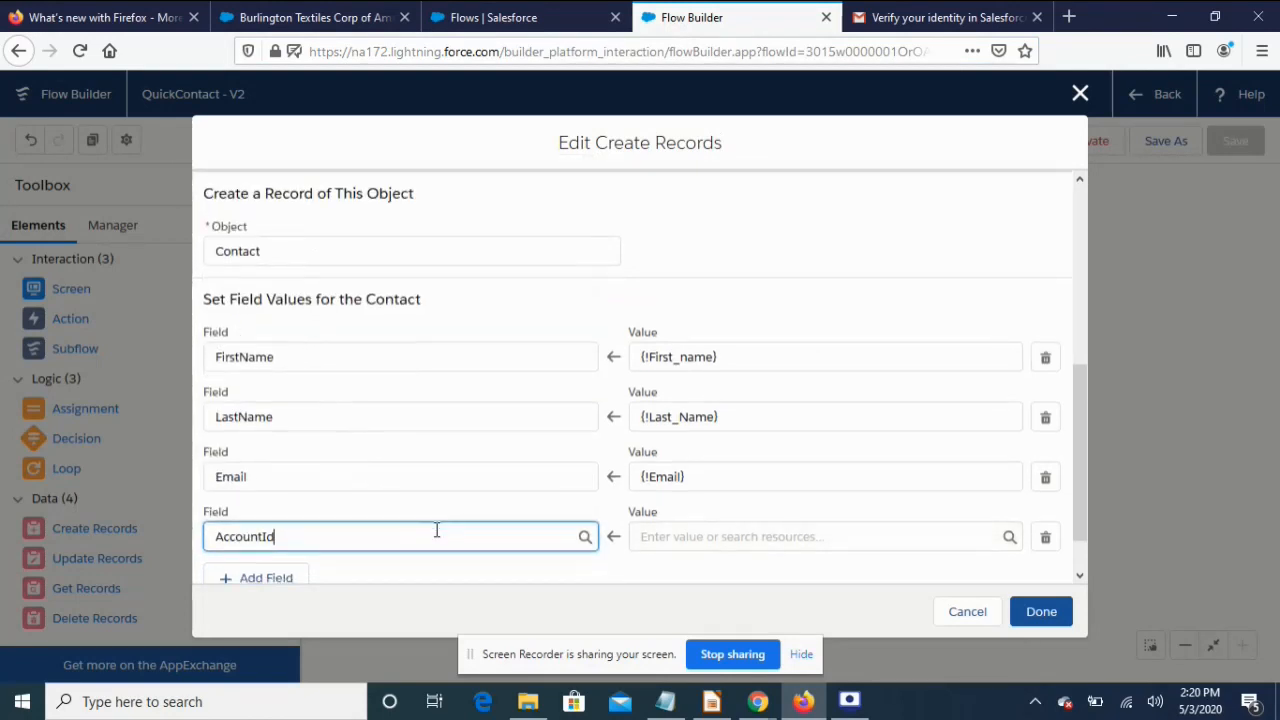
left_click(658, 482)
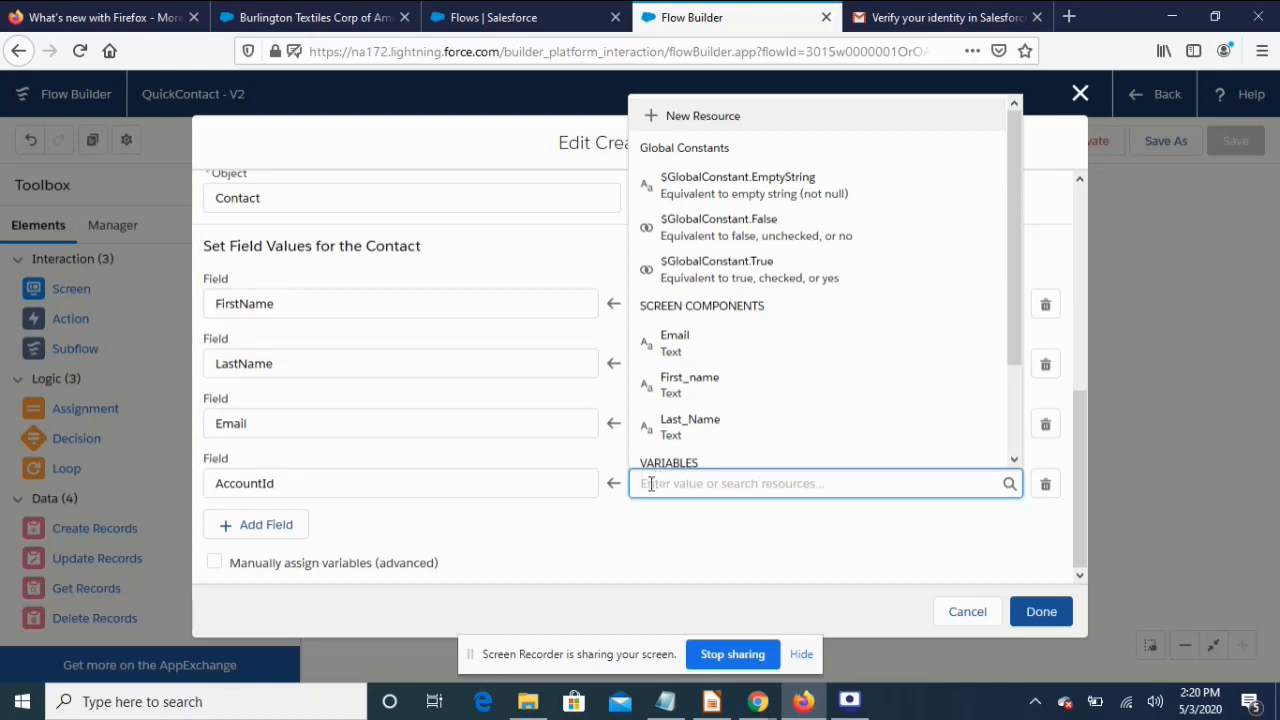
scroll(792, 433, "down", 1)
scroll(792, 433, "down", 3)
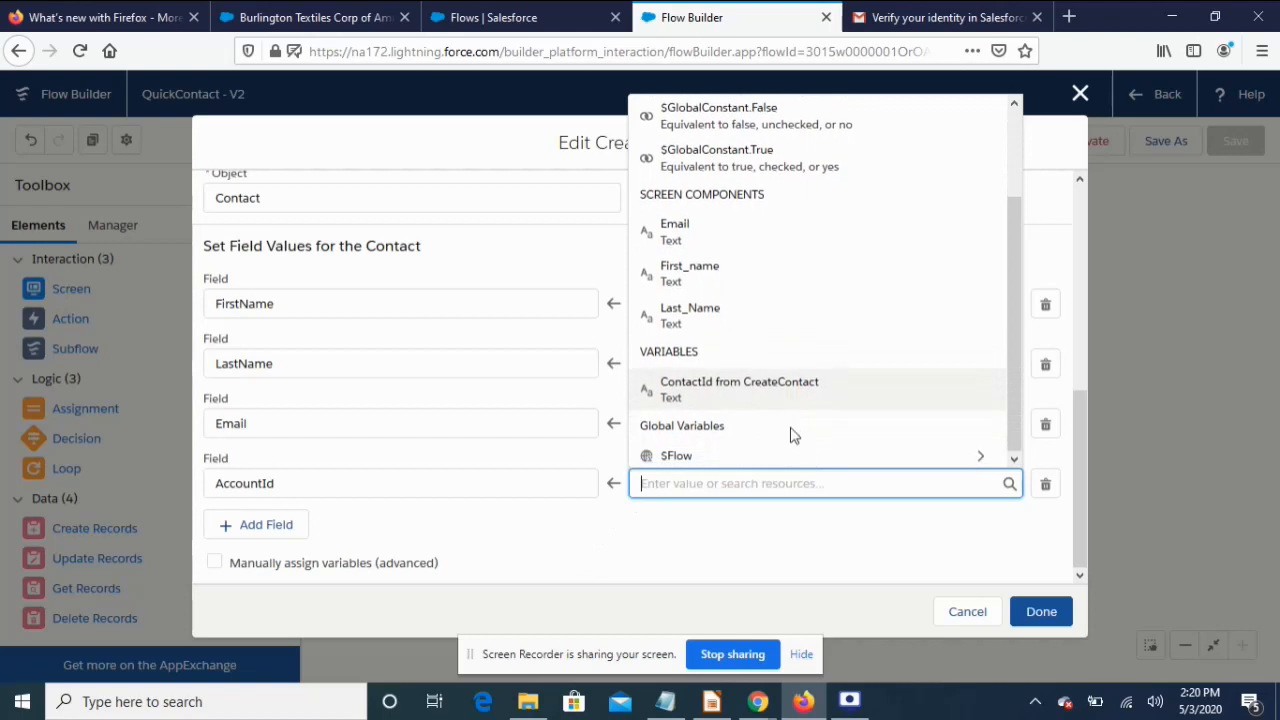
scroll(791, 436, "up", 4)
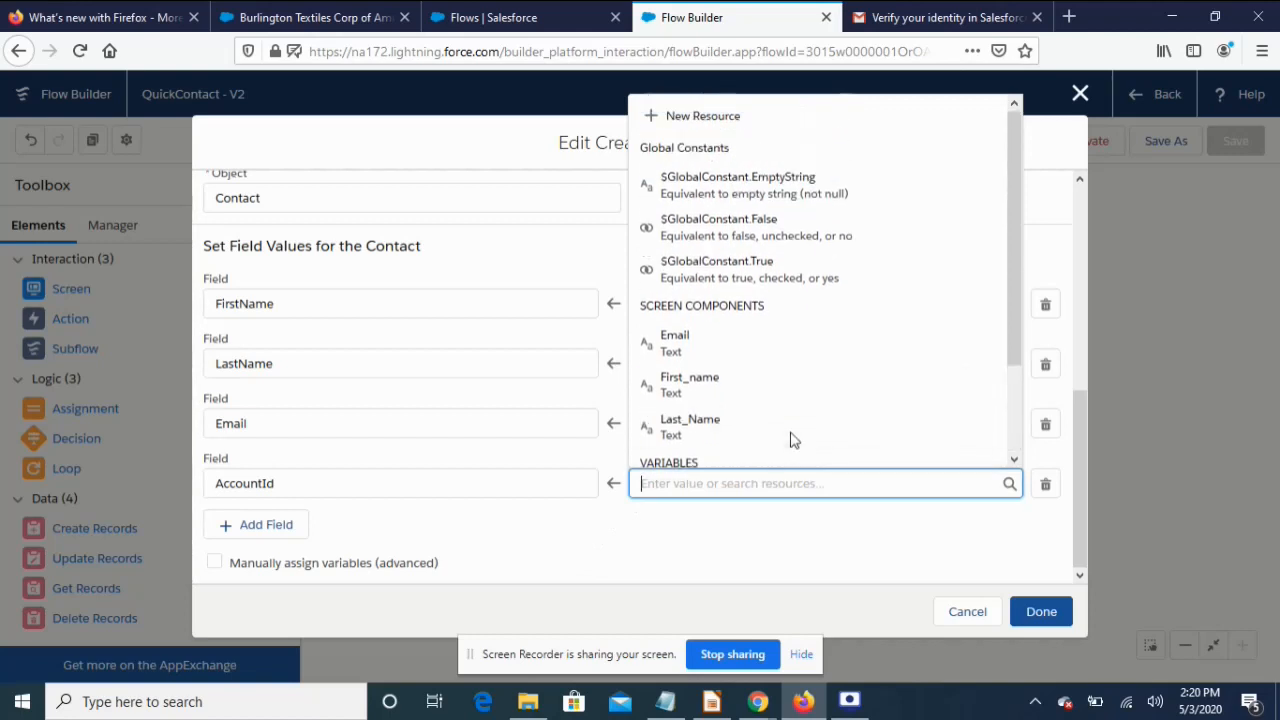
Create a Text variable RecordId, available for input, as the AccountId value
left_click(713, 131)
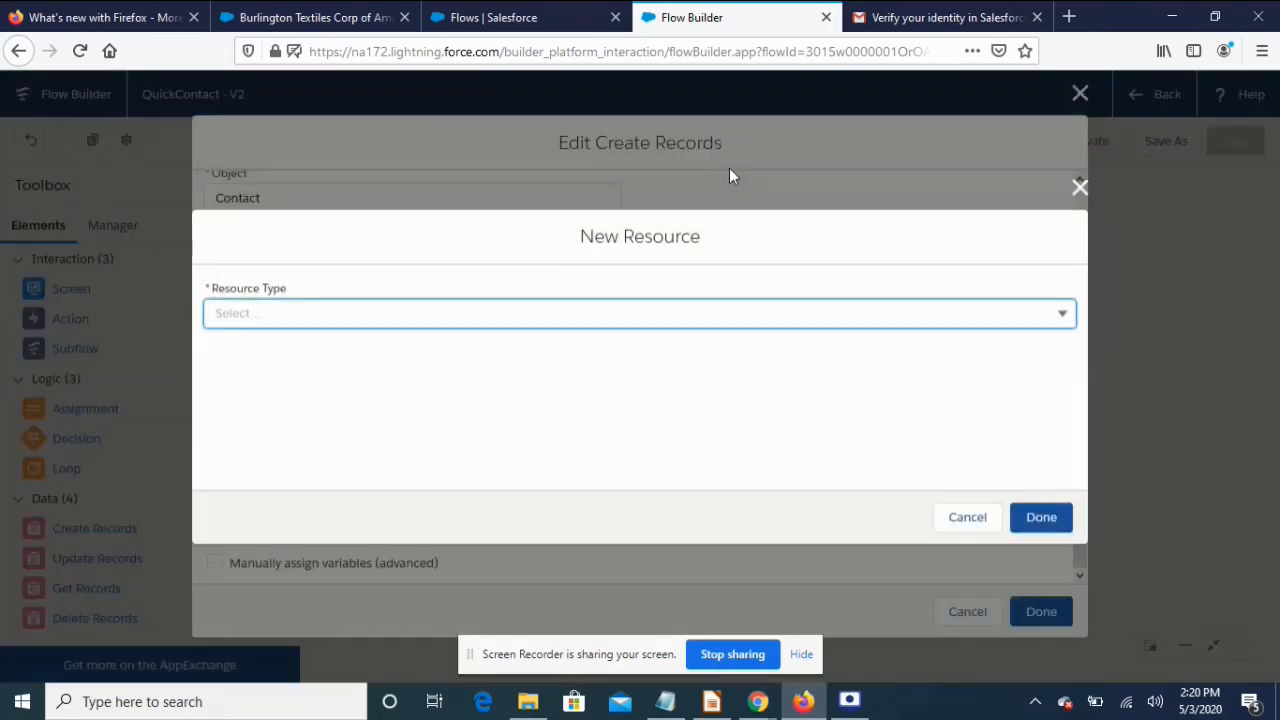
left_click(524, 312)
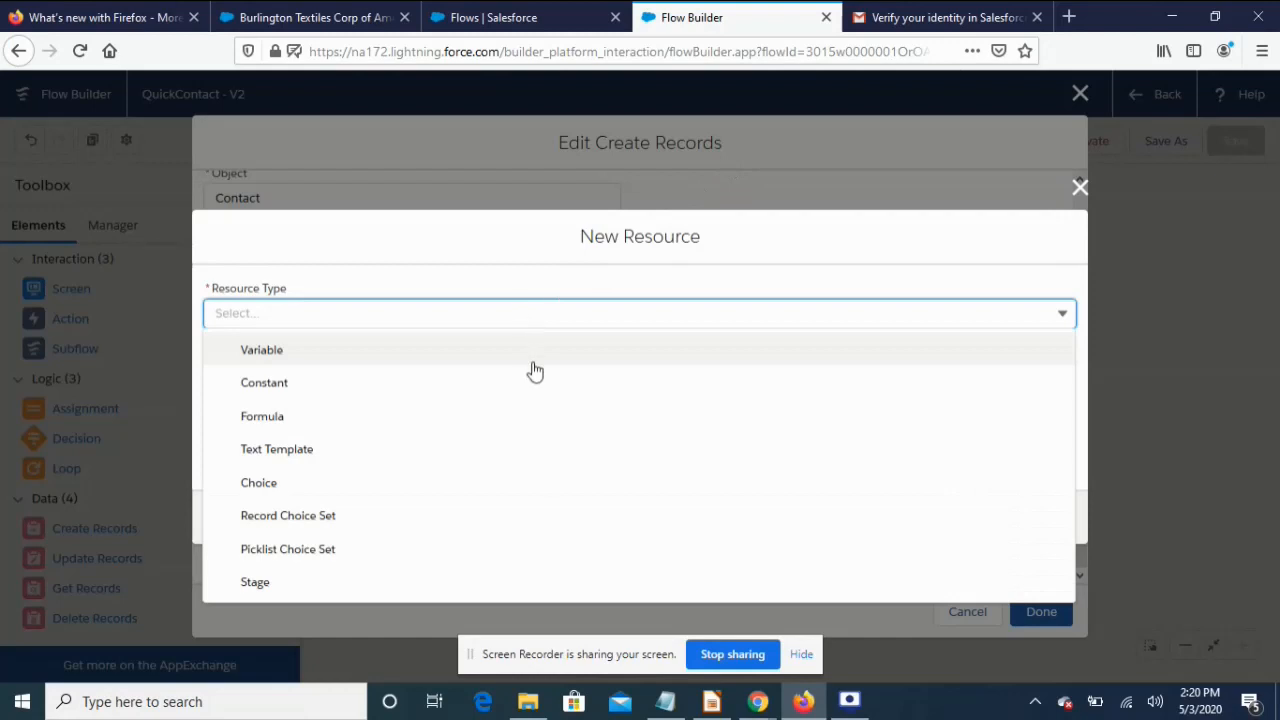
left_click(540, 350)
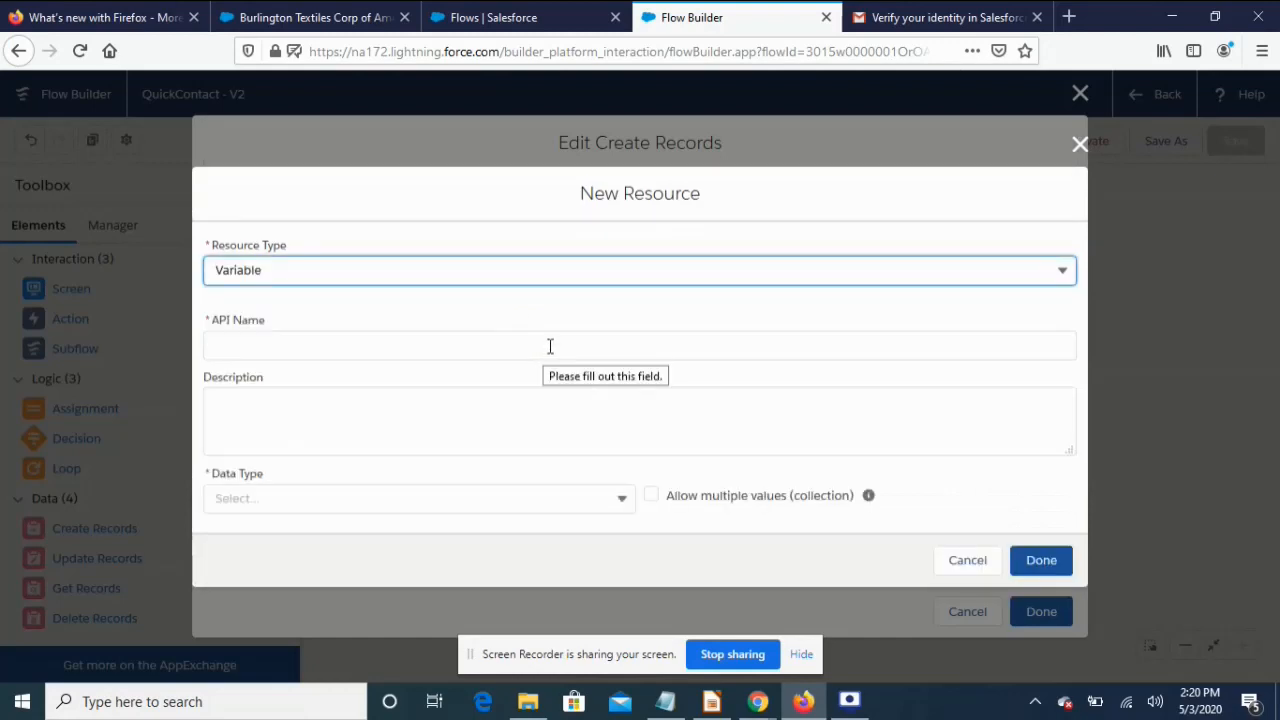
left_click(550, 346)
type("RecordId")
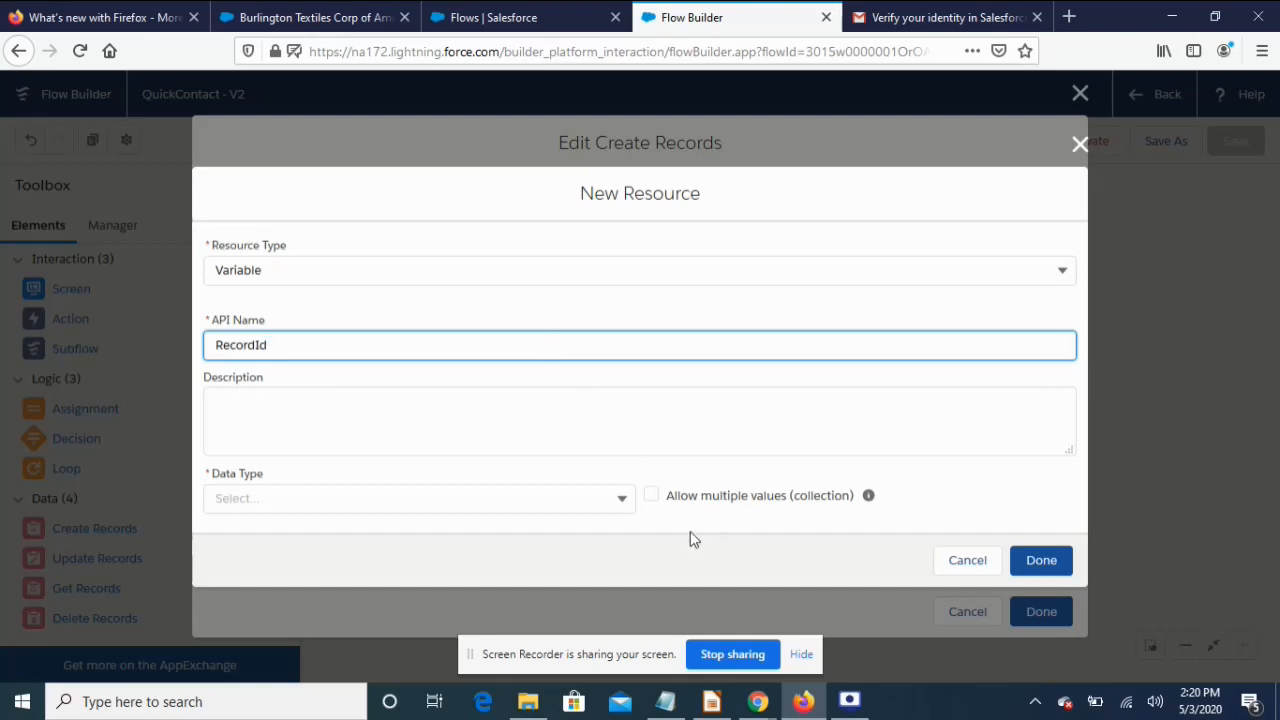
left_click(498, 496)
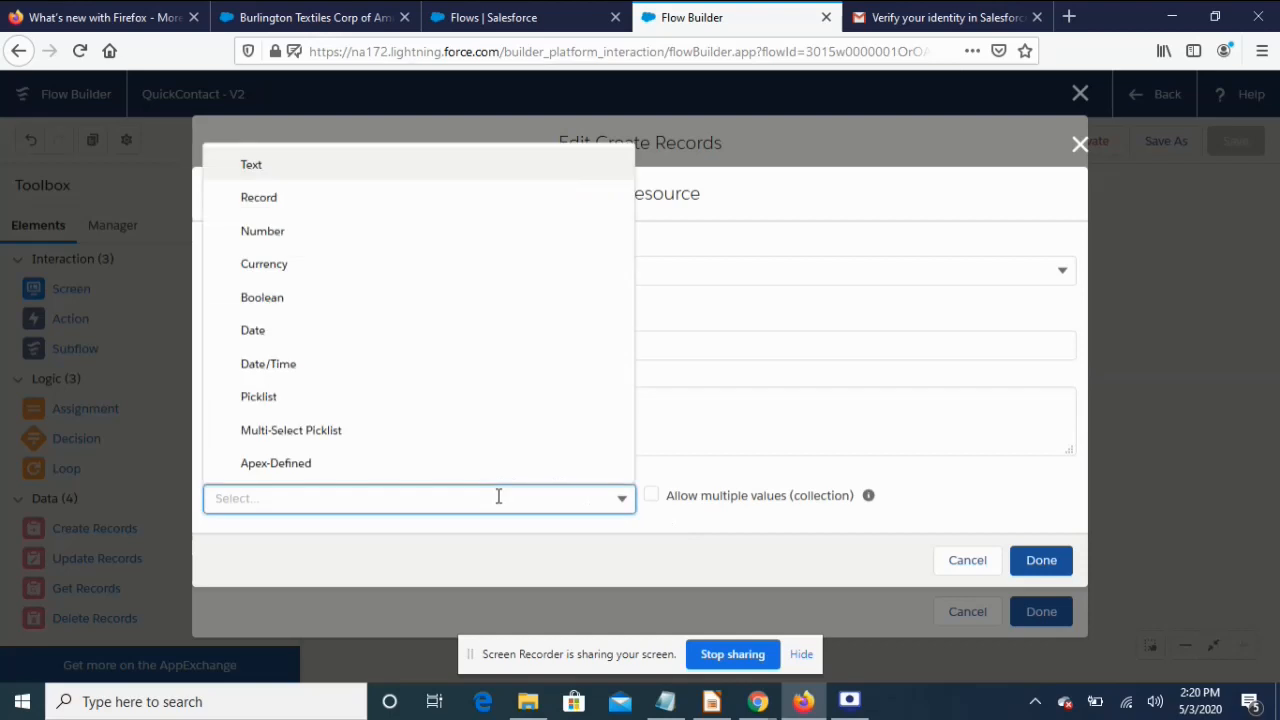
left_click(333, 165)
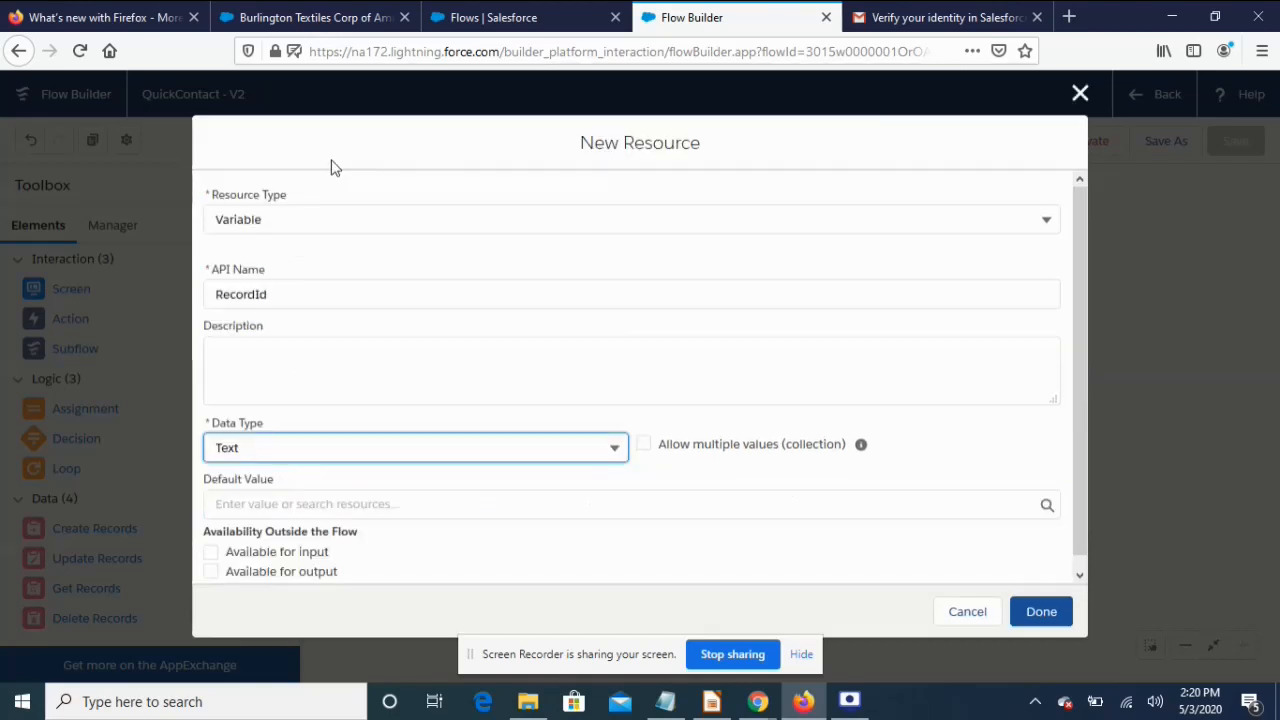
scroll(686, 440, "down", 1)
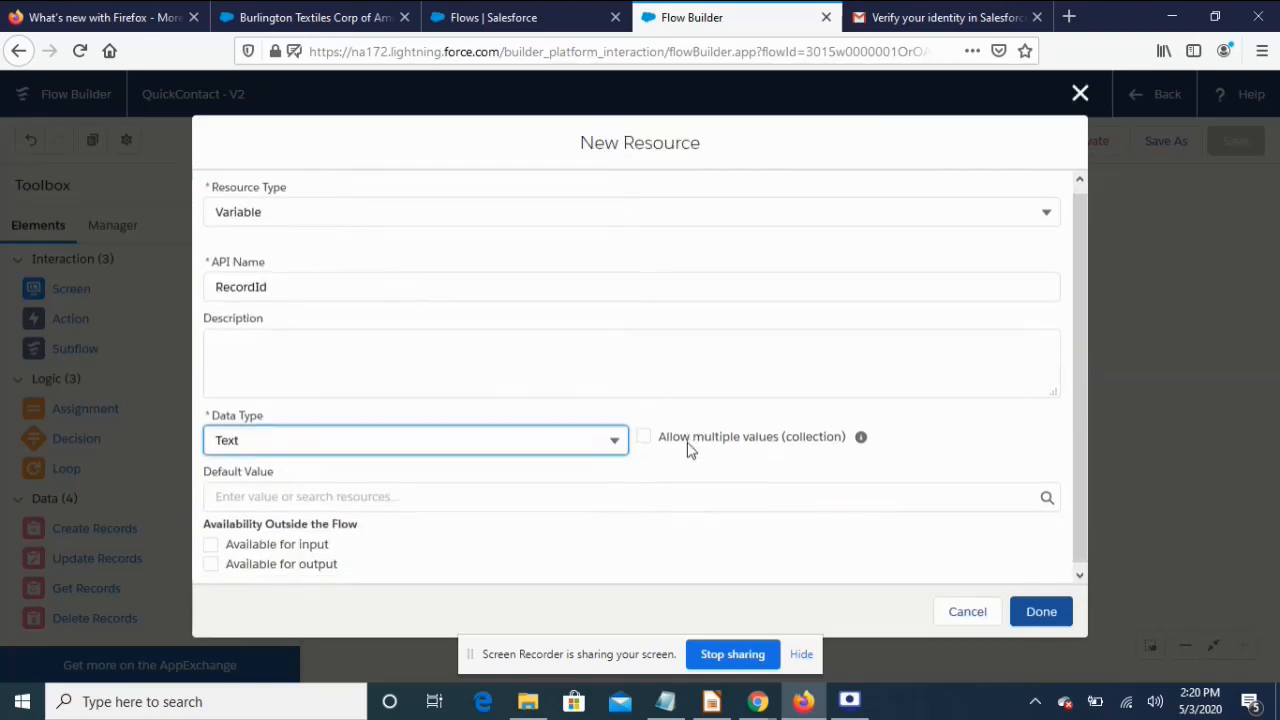
left_click(210, 540)
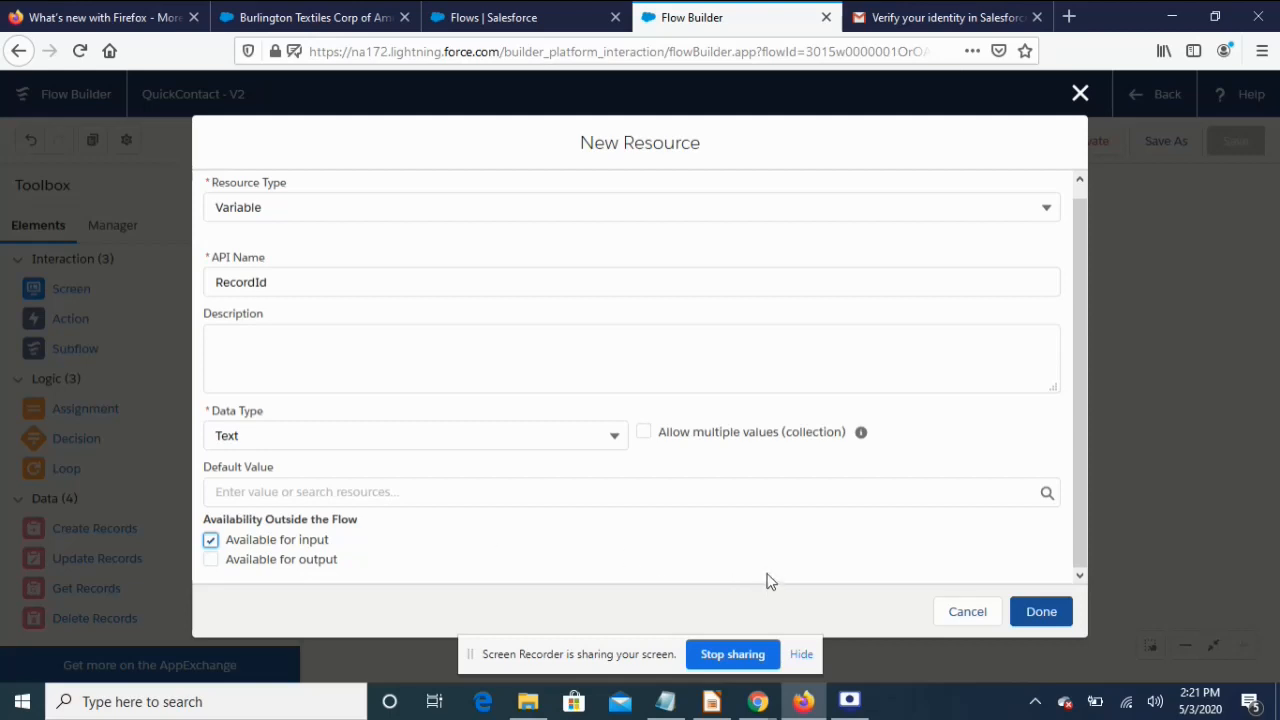
left_click(1041, 611)
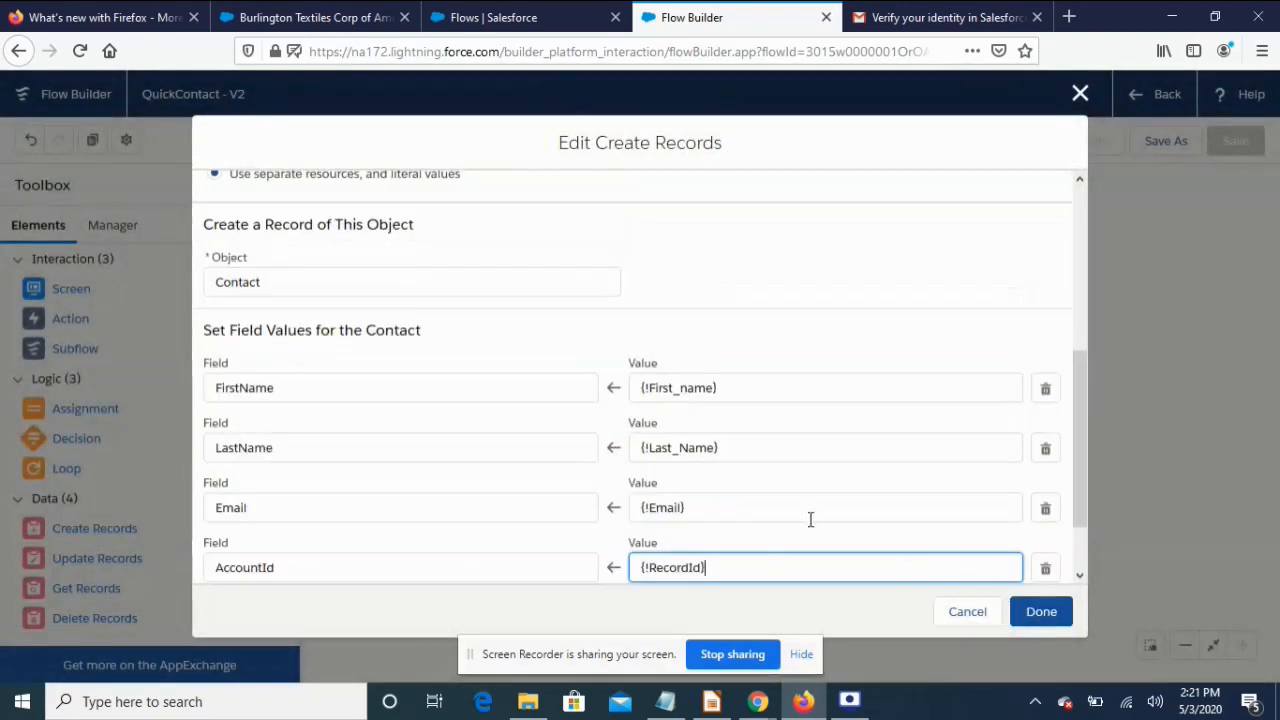
Save and activate a new QuickContact version described 'Mapping with Account Object'
scroll(808, 518, "down", 1)
left_click(1036, 612)
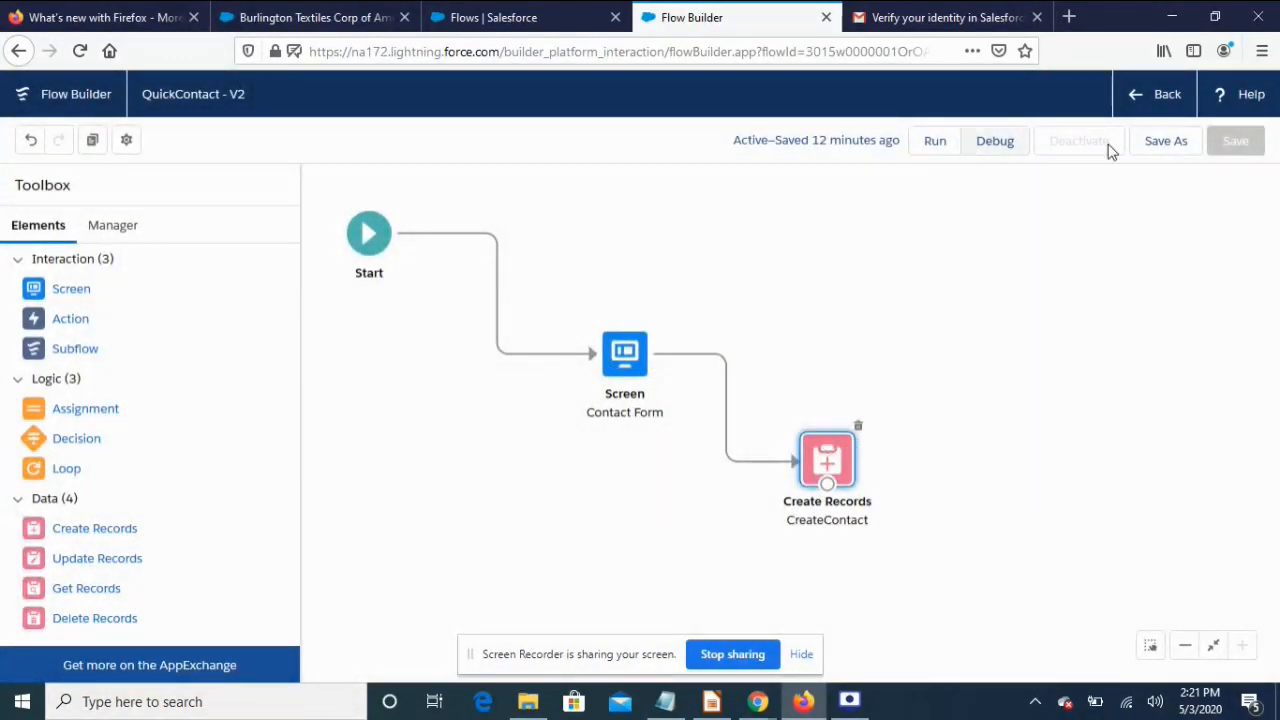
left_click(1166, 142)
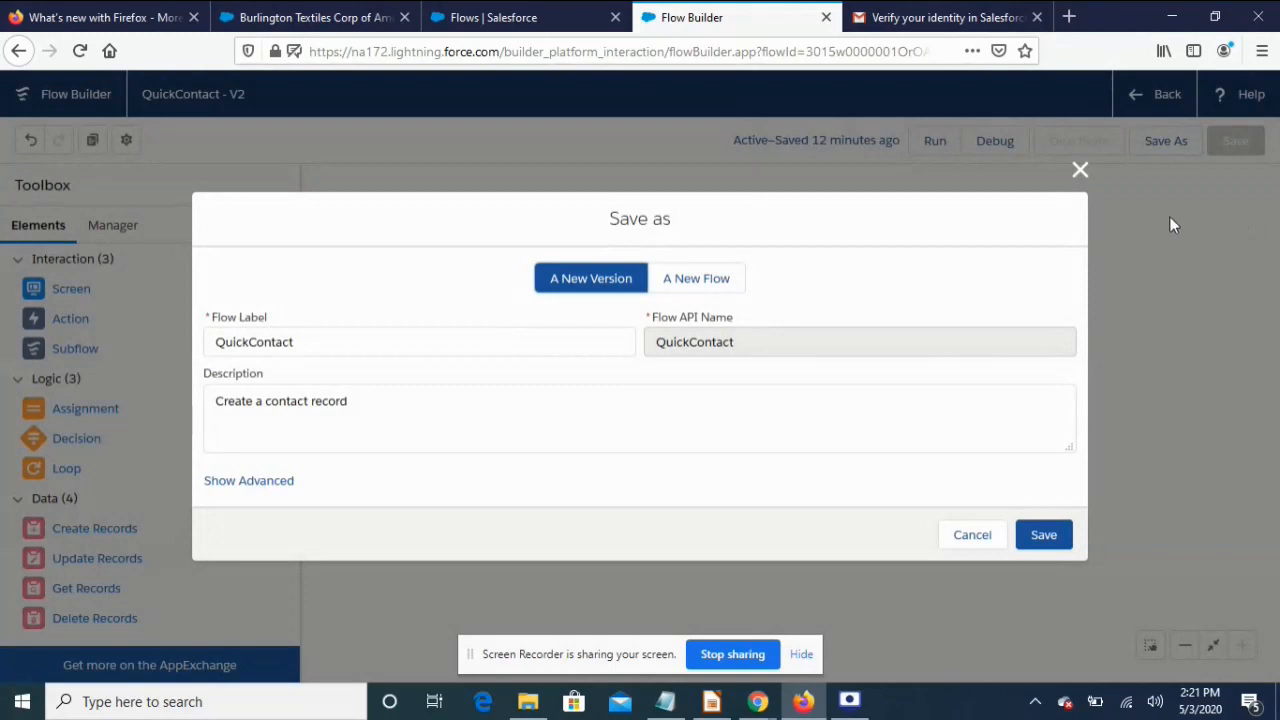
left_click_drag(397, 394, 167, 392)
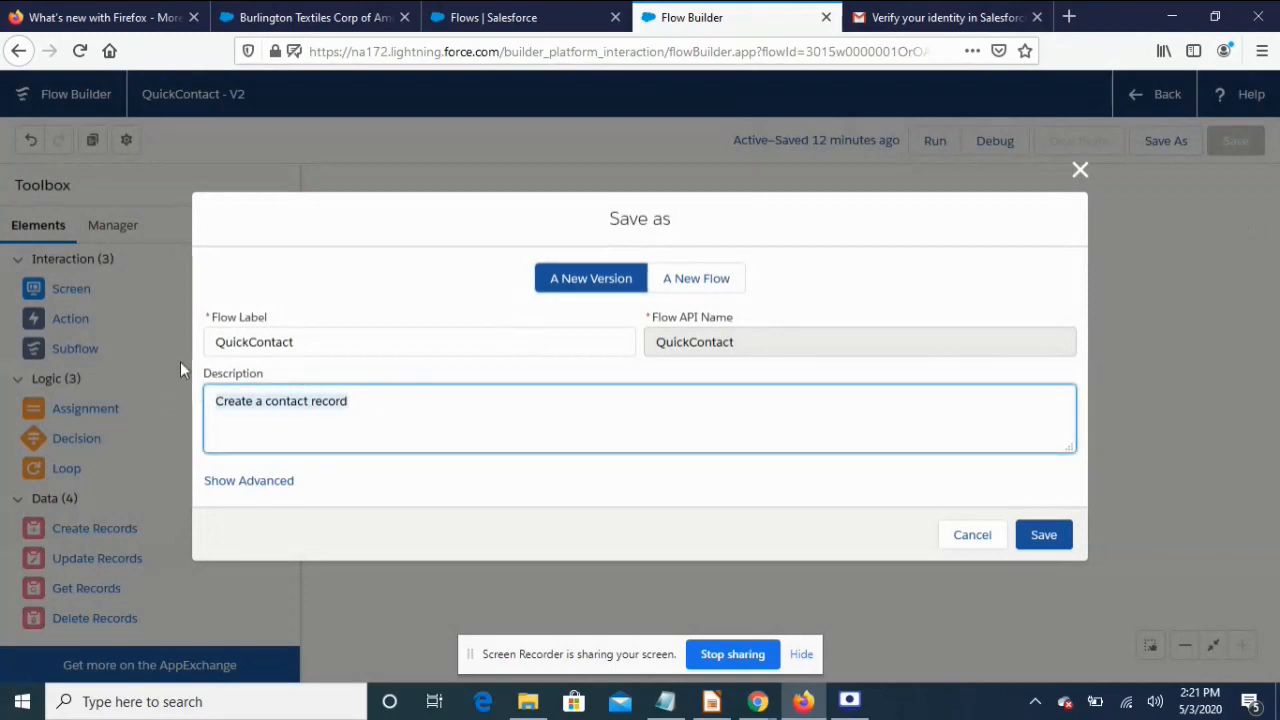
type("Map")
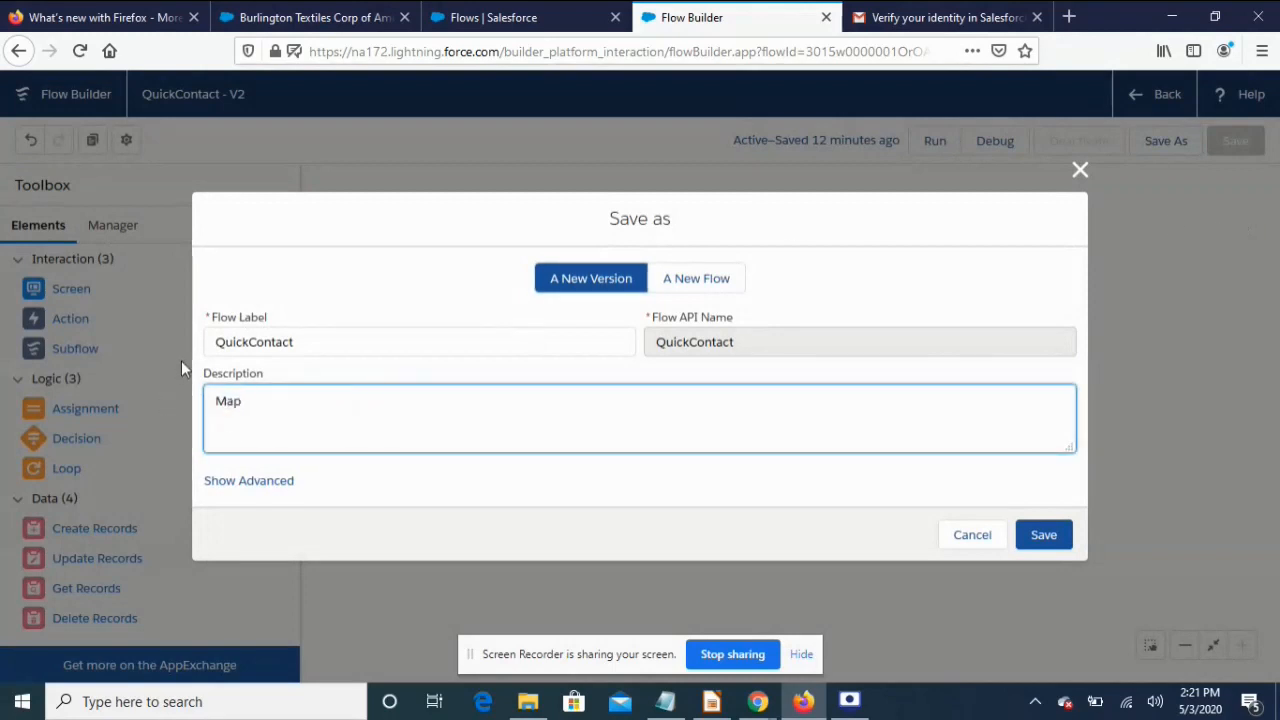
type("ping with Account O")
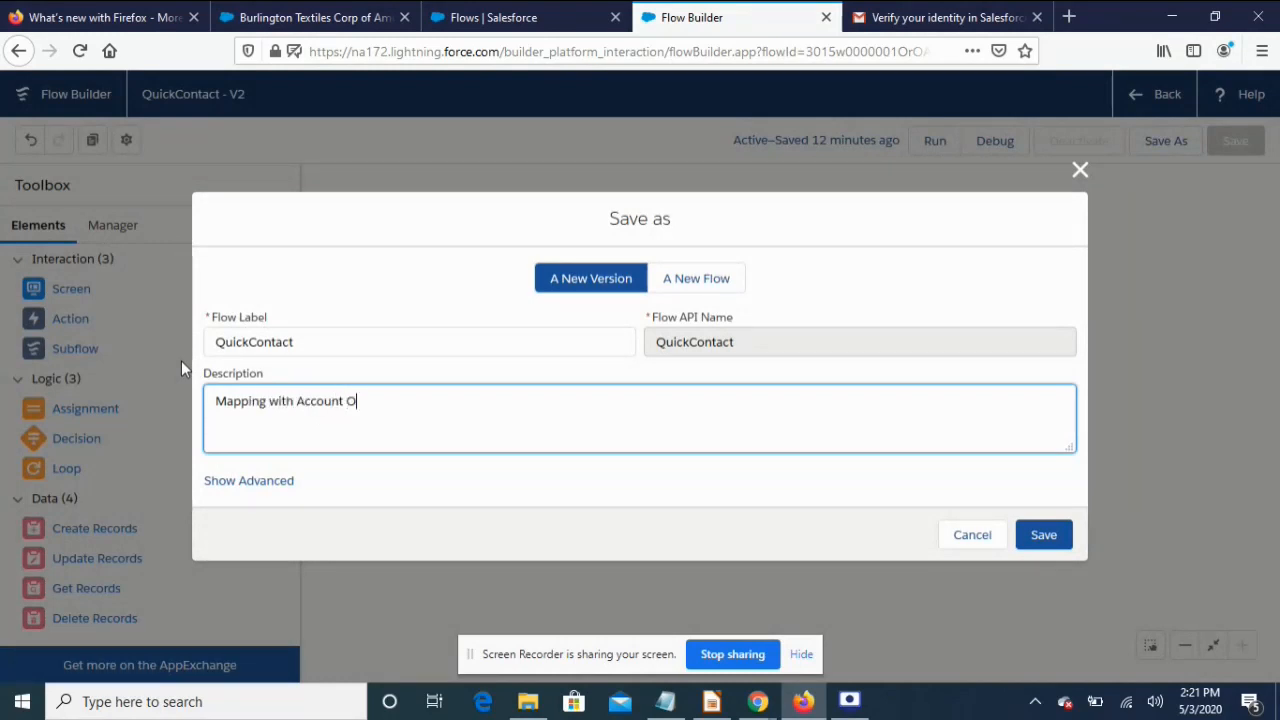
type("bject")
left_click(1046, 536)
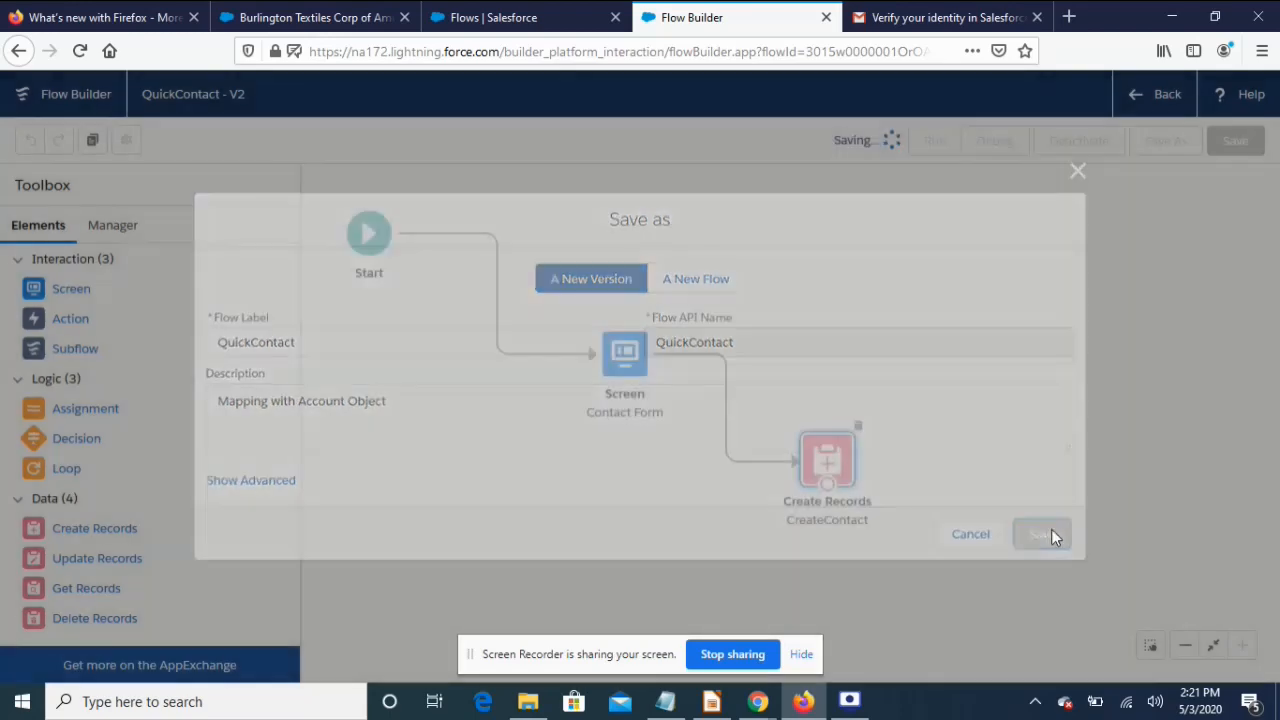
left_click(1096, 143)
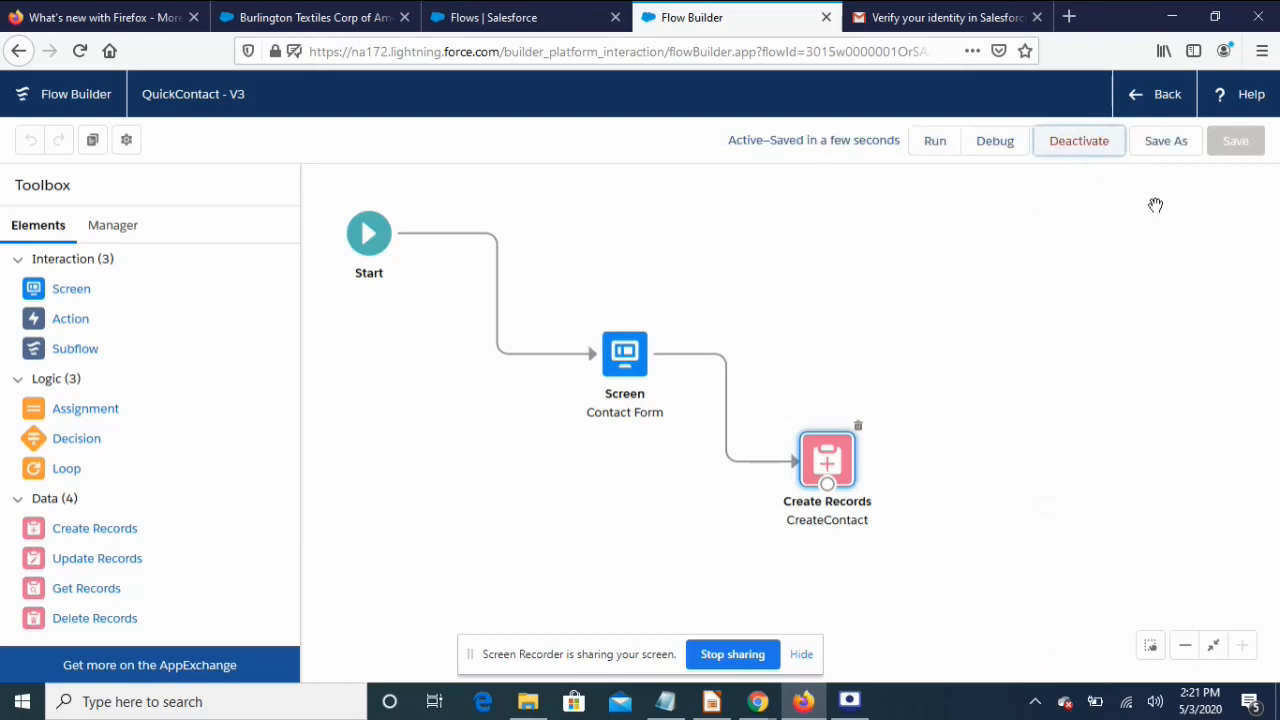
left_click(326, 17)
Reload the account page, submit QuickContact with a test first name, last name 'Test' and an email, then view all contacts
left_click(79, 50)
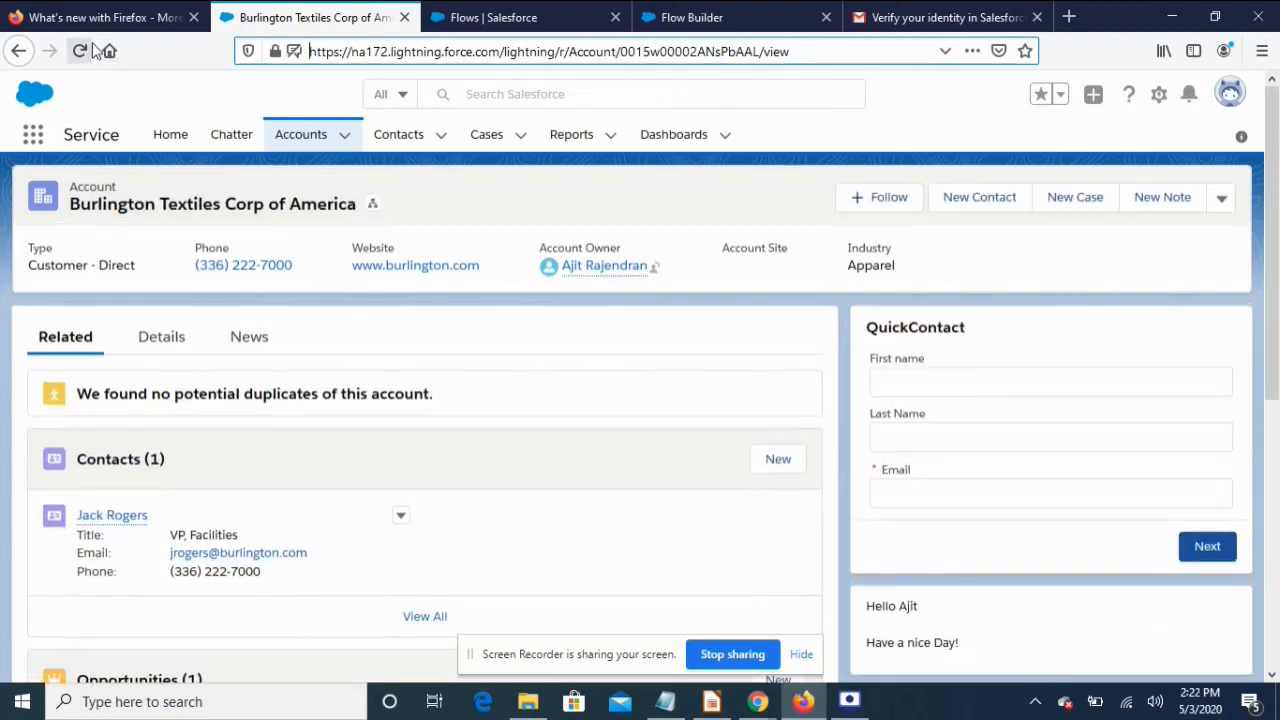
left_click(944, 386)
type("Ajit new")
key("Tab")
type("Test")
key("Tab")
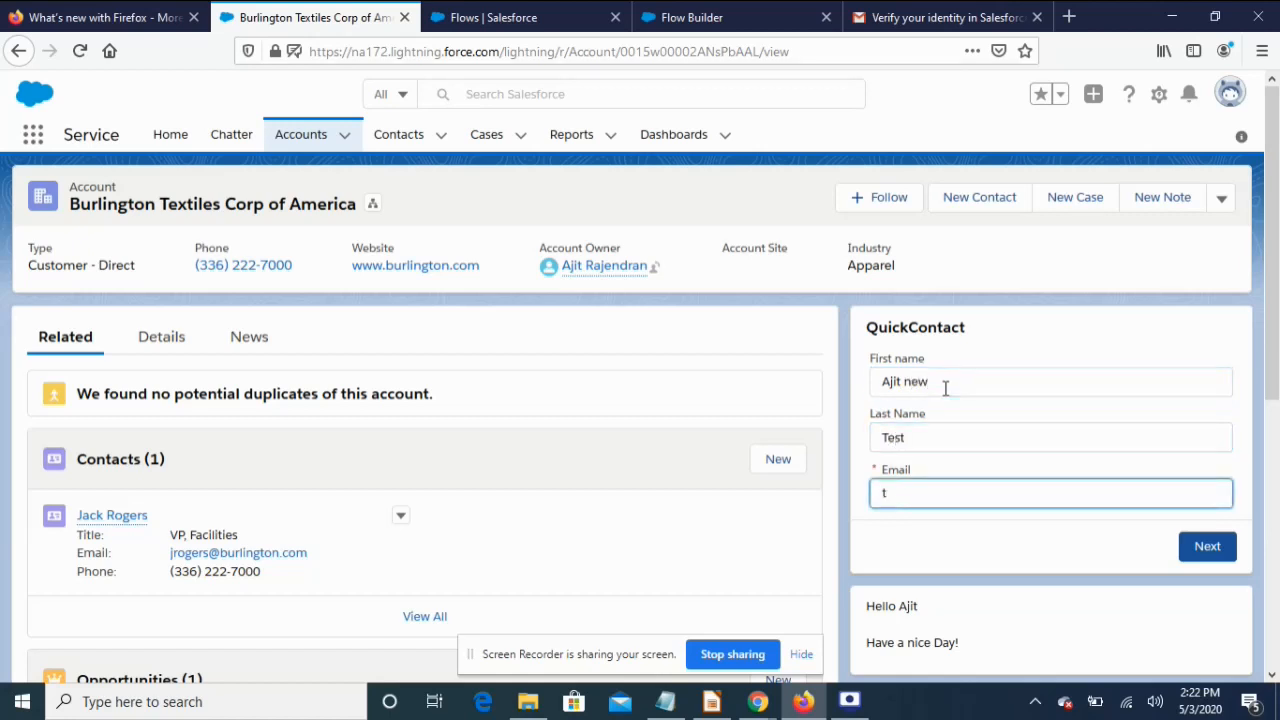
type("tect@test.com")
left_click(1210, 546)
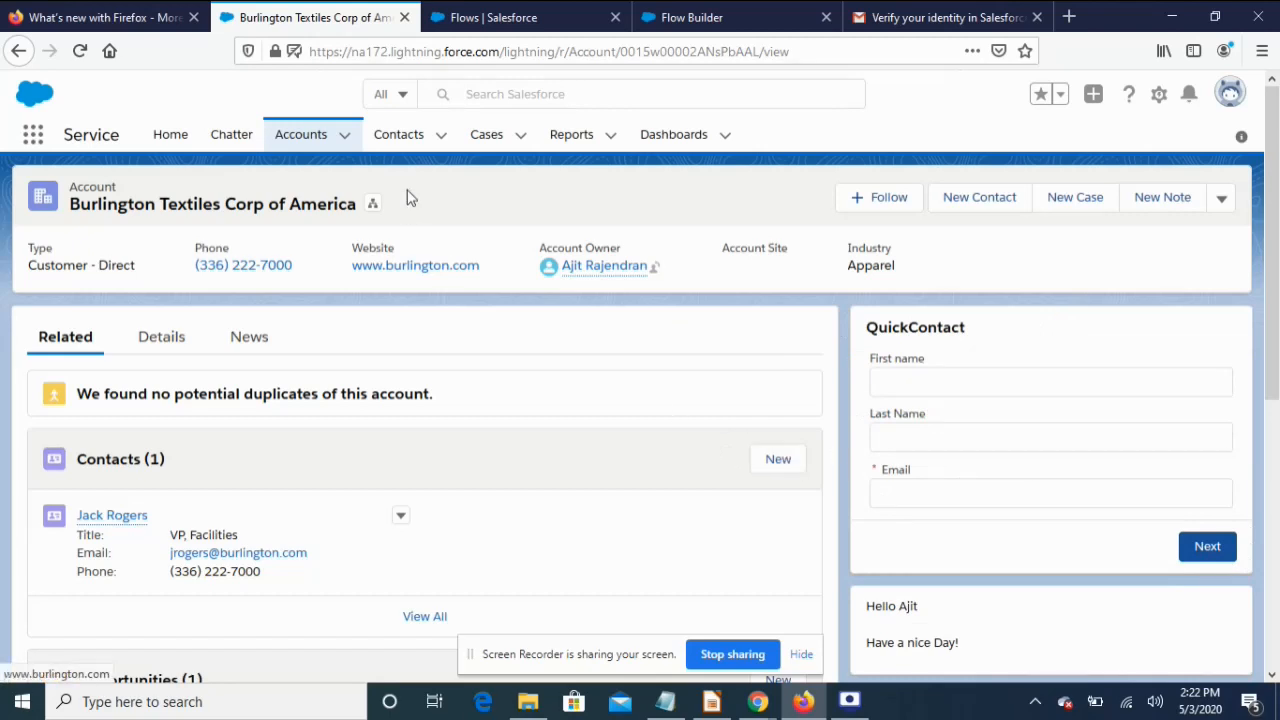
left_click(400, 137)
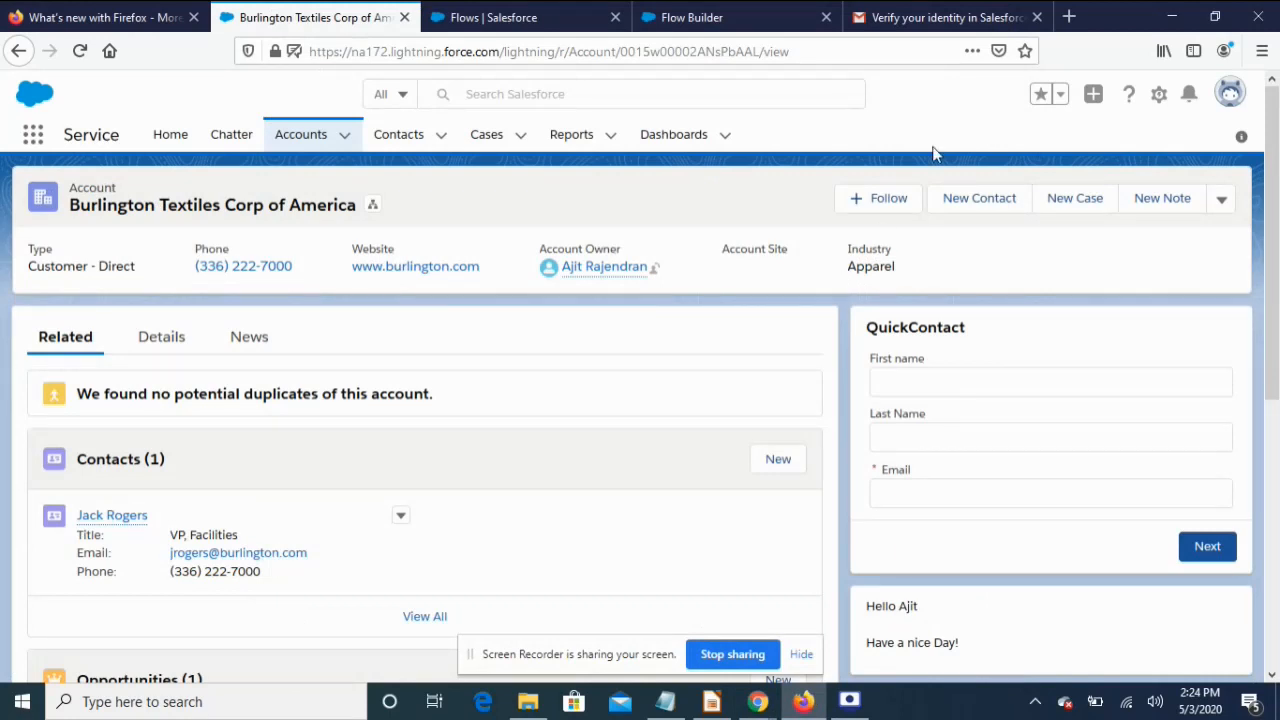
On the Edit Page screen, have QuickContact's RecordId receive the record ID, then save and return to the account
left_click(1159, 94)
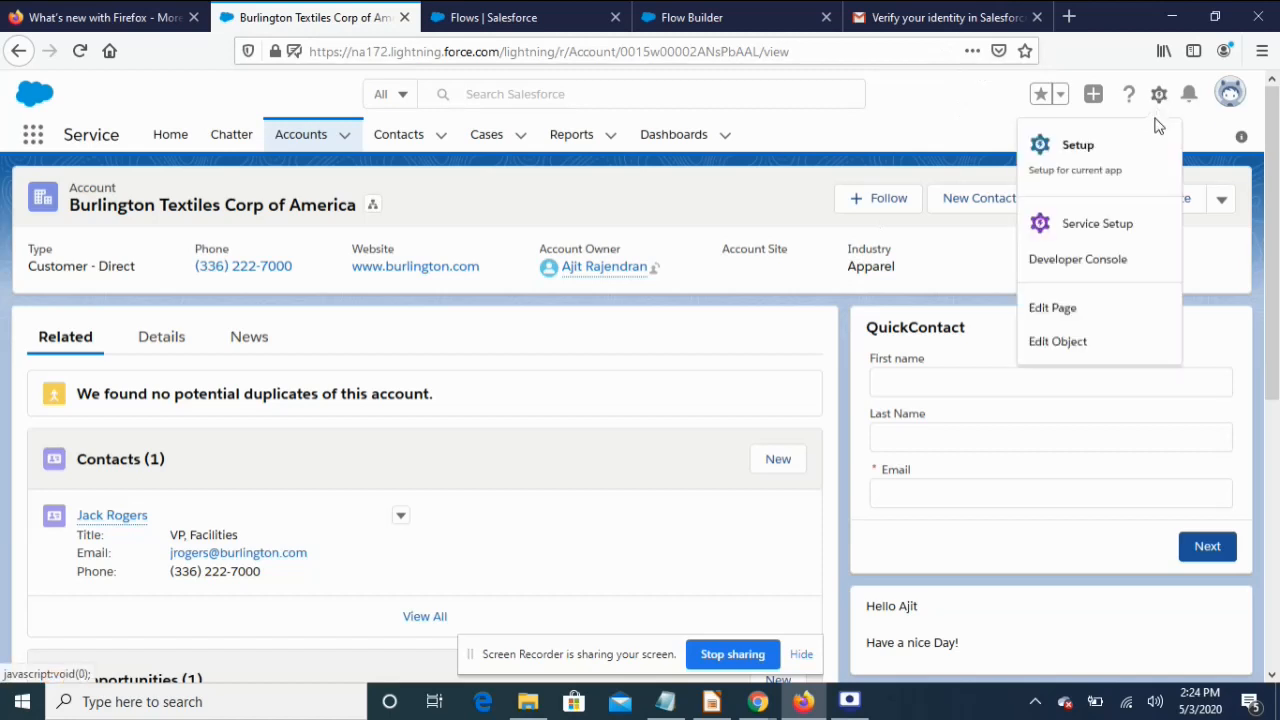
left_click(1104, 318)
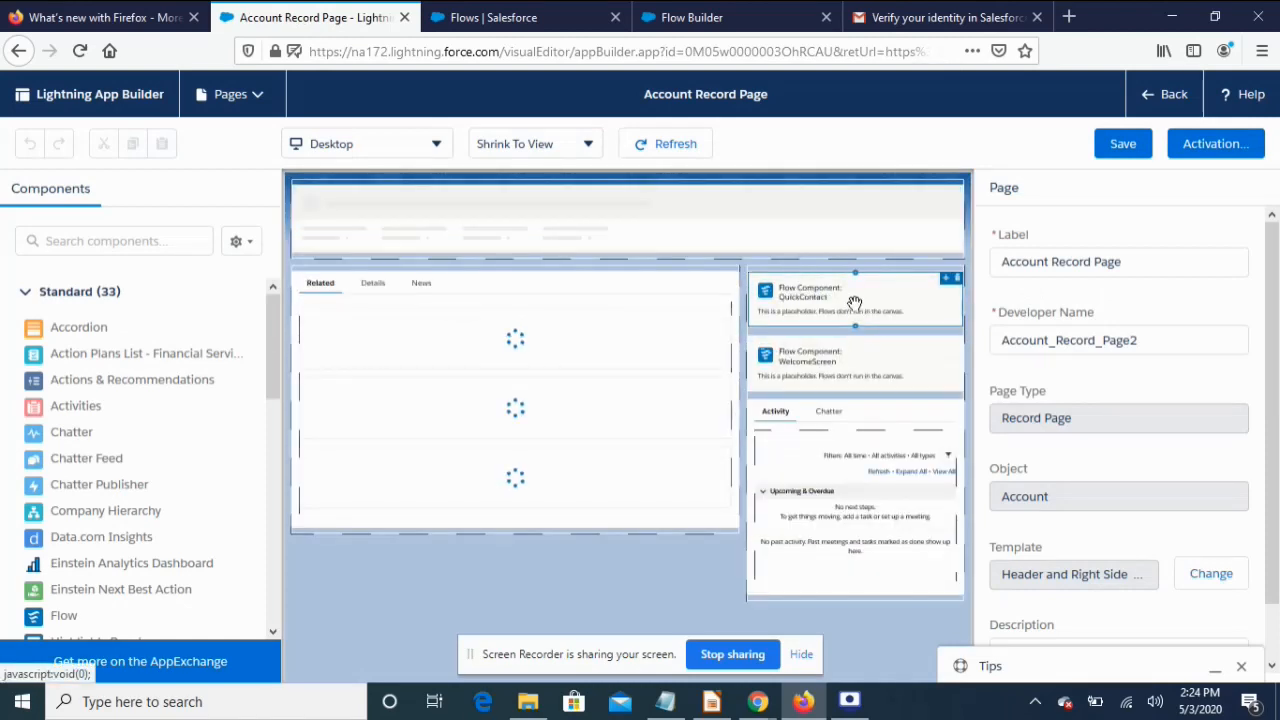
left_click(855, 303)
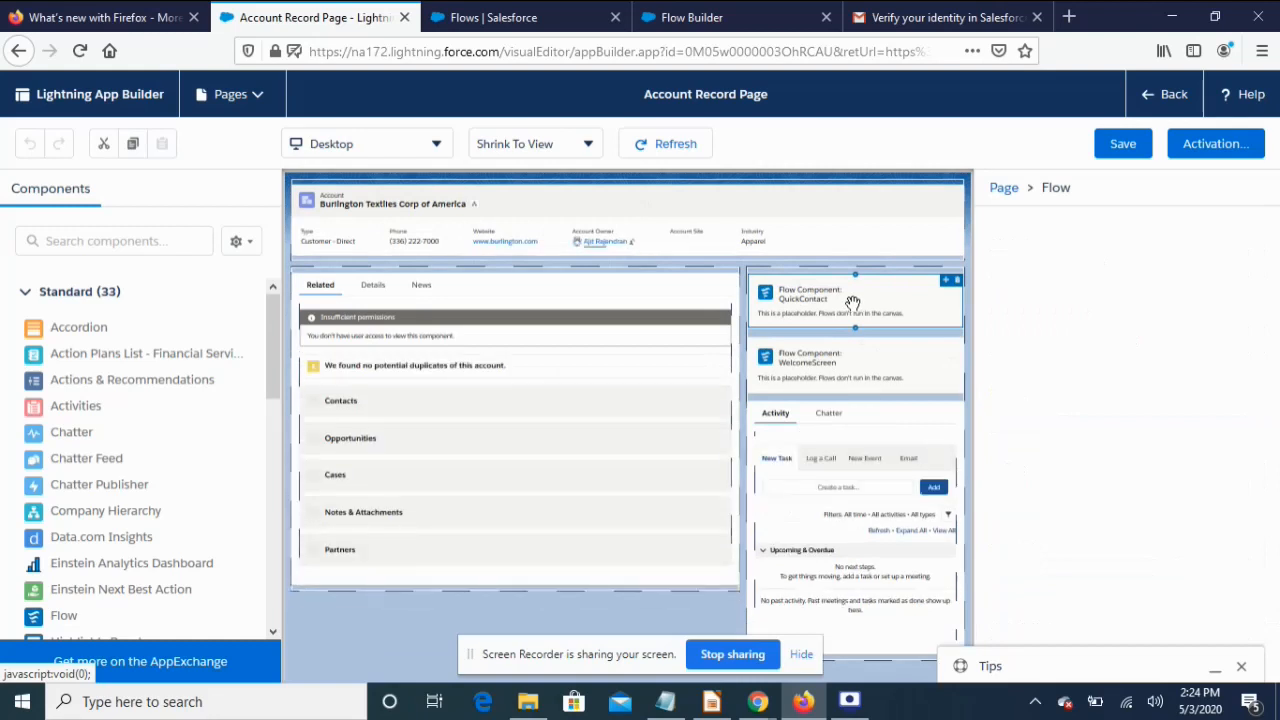
scroll(1203, 507, "down", 1)
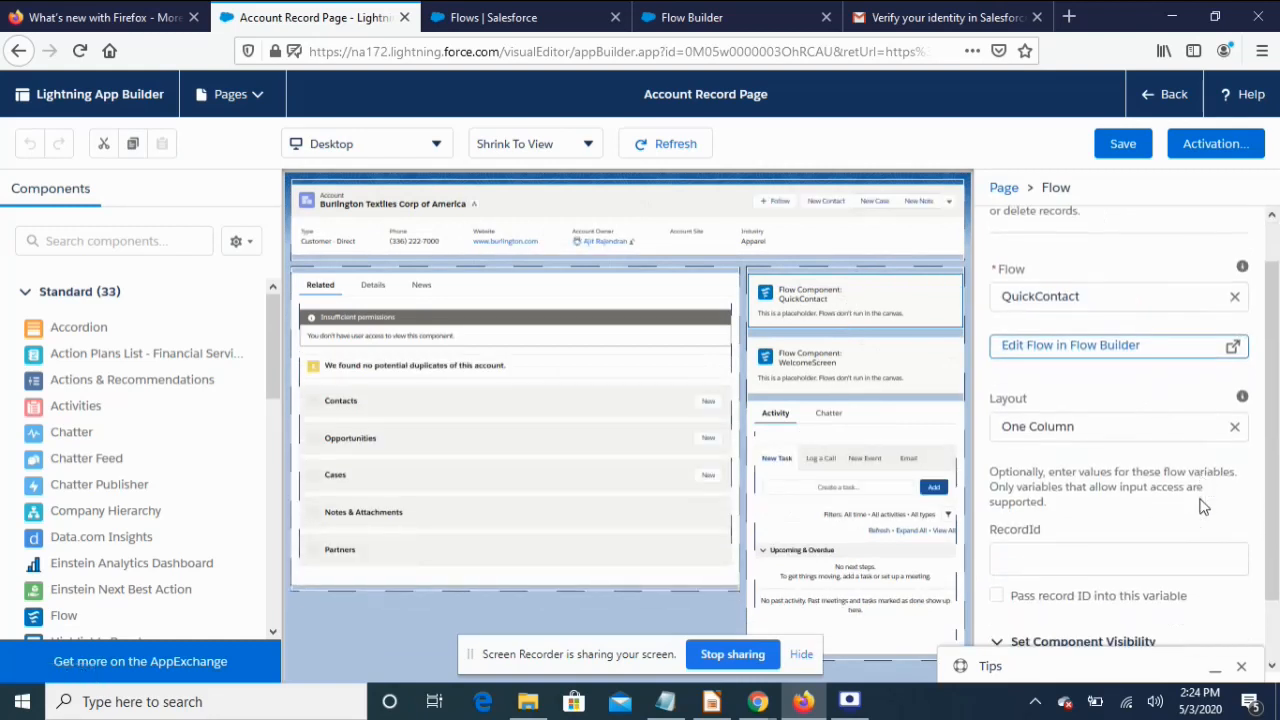
scroll(1203, 507, "down", 1)
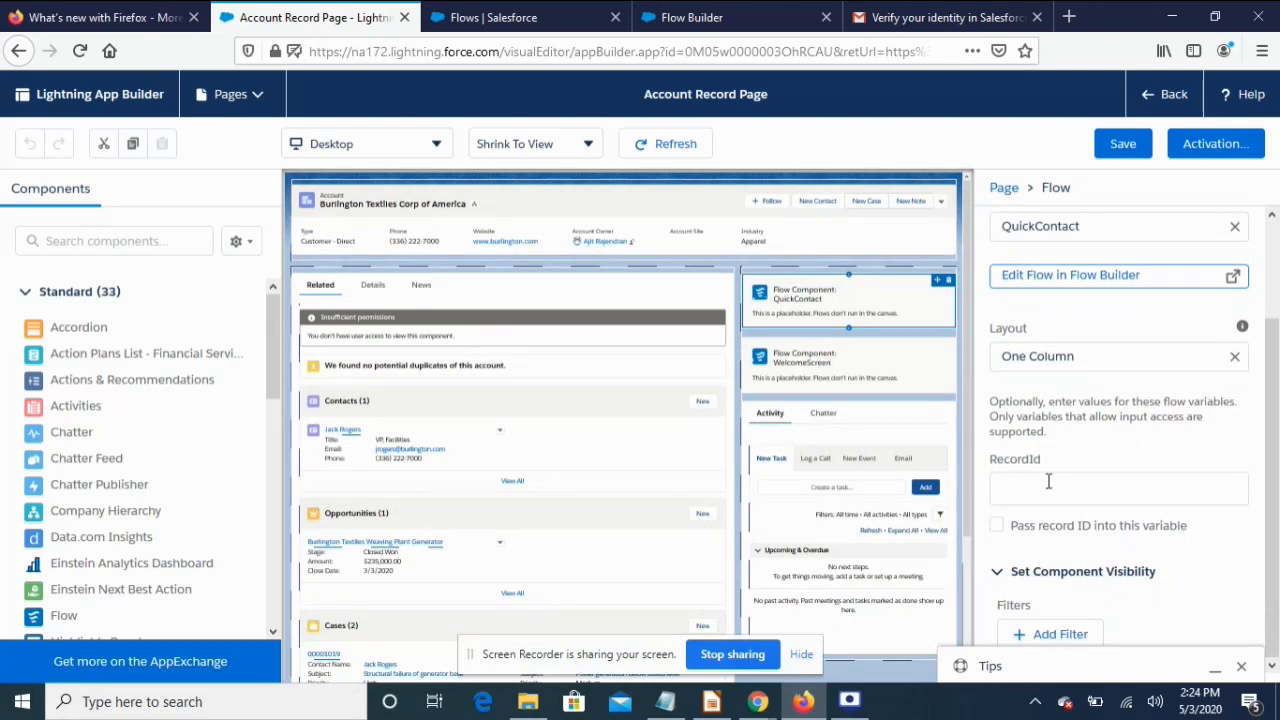
left_click(997, 526)
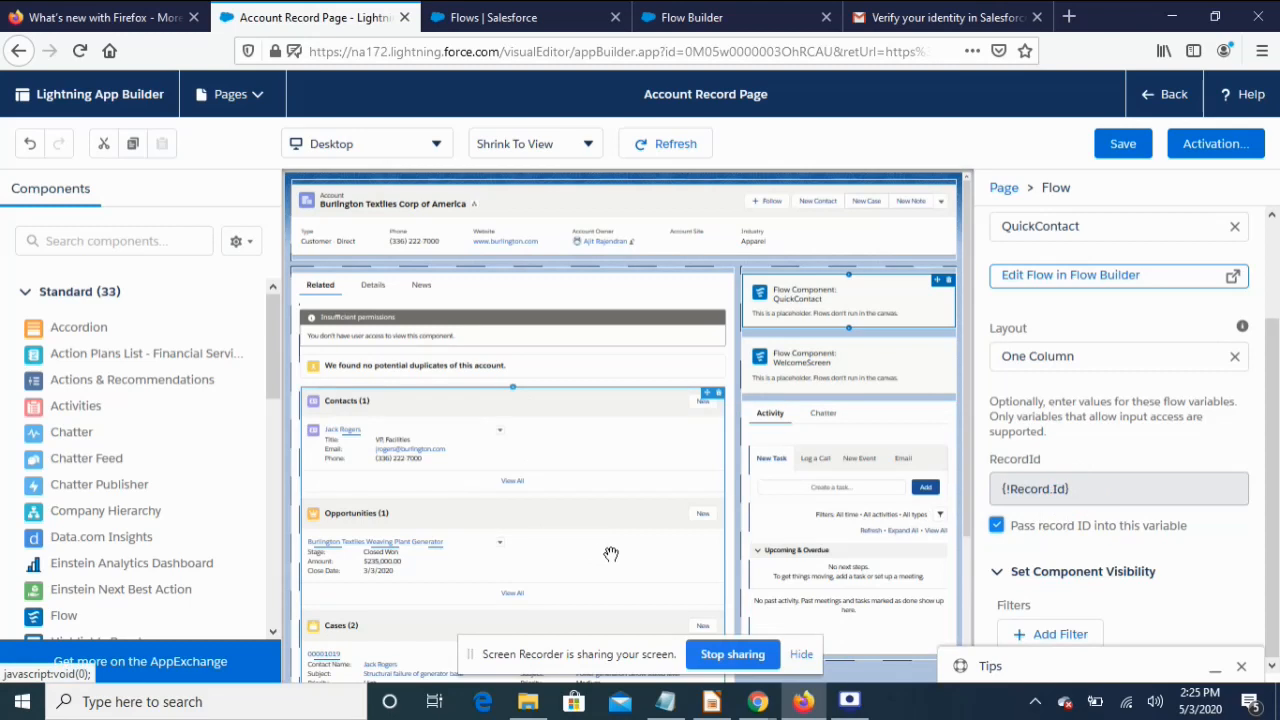
left_click(1124, 146)
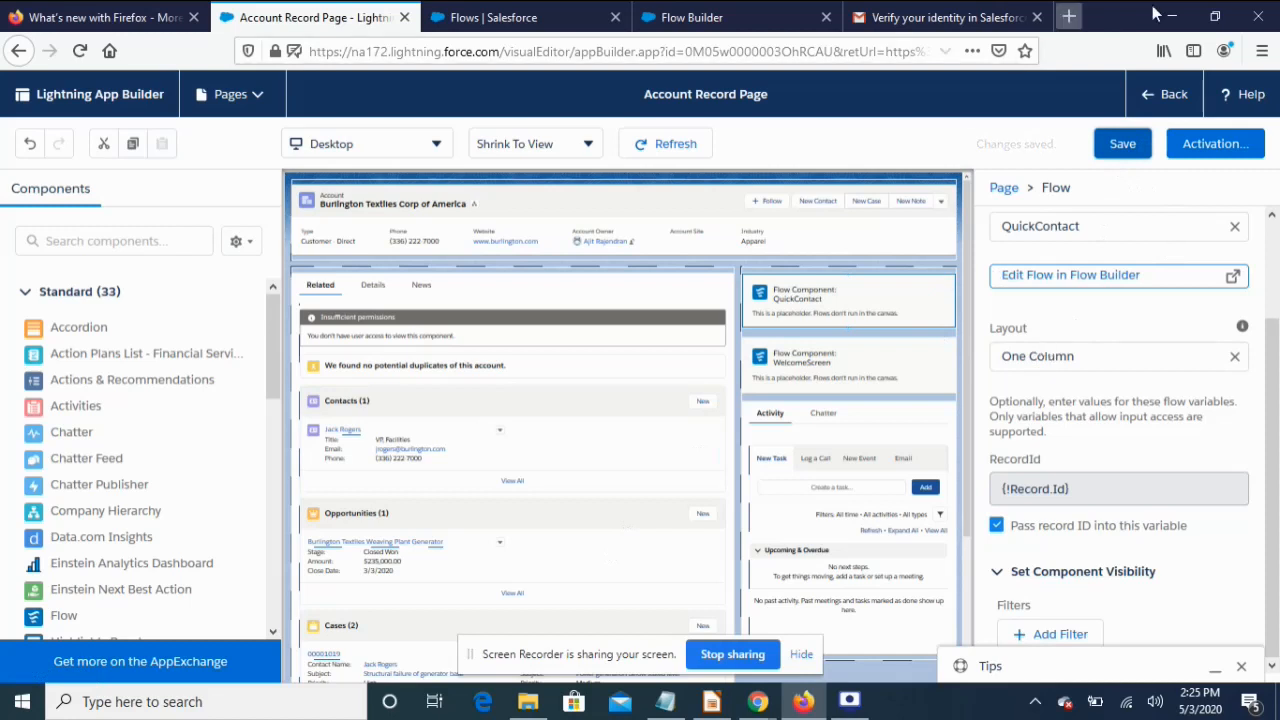
left_click(1152, 100)
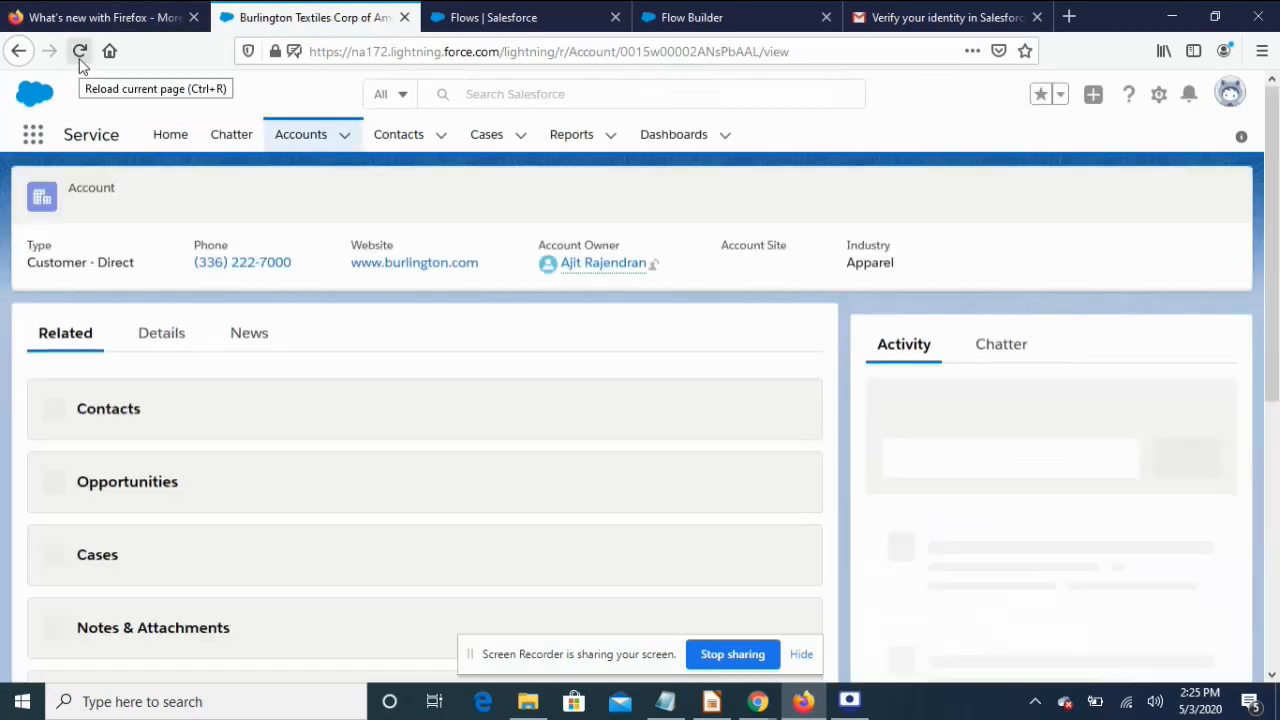
Reload the account page, submit QuickContact with a test email, then select the account's record ID in the URL
left_click(80, 58)
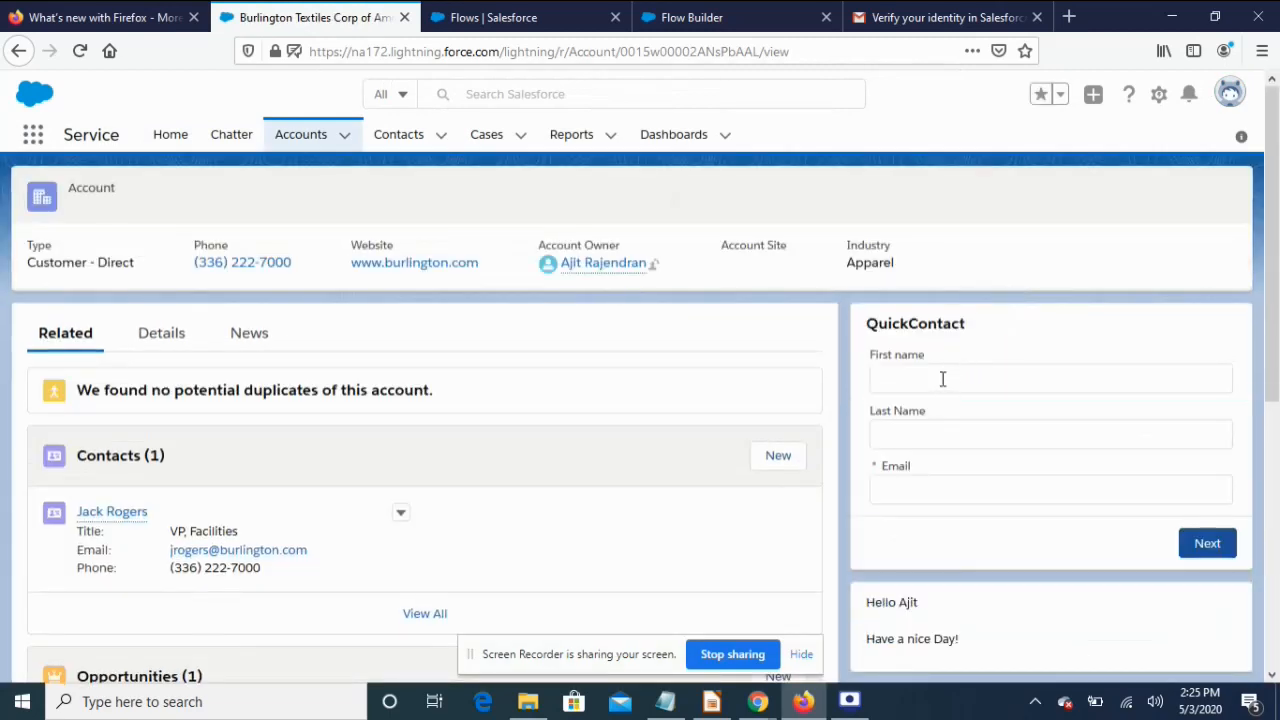
left_click(942, 378)
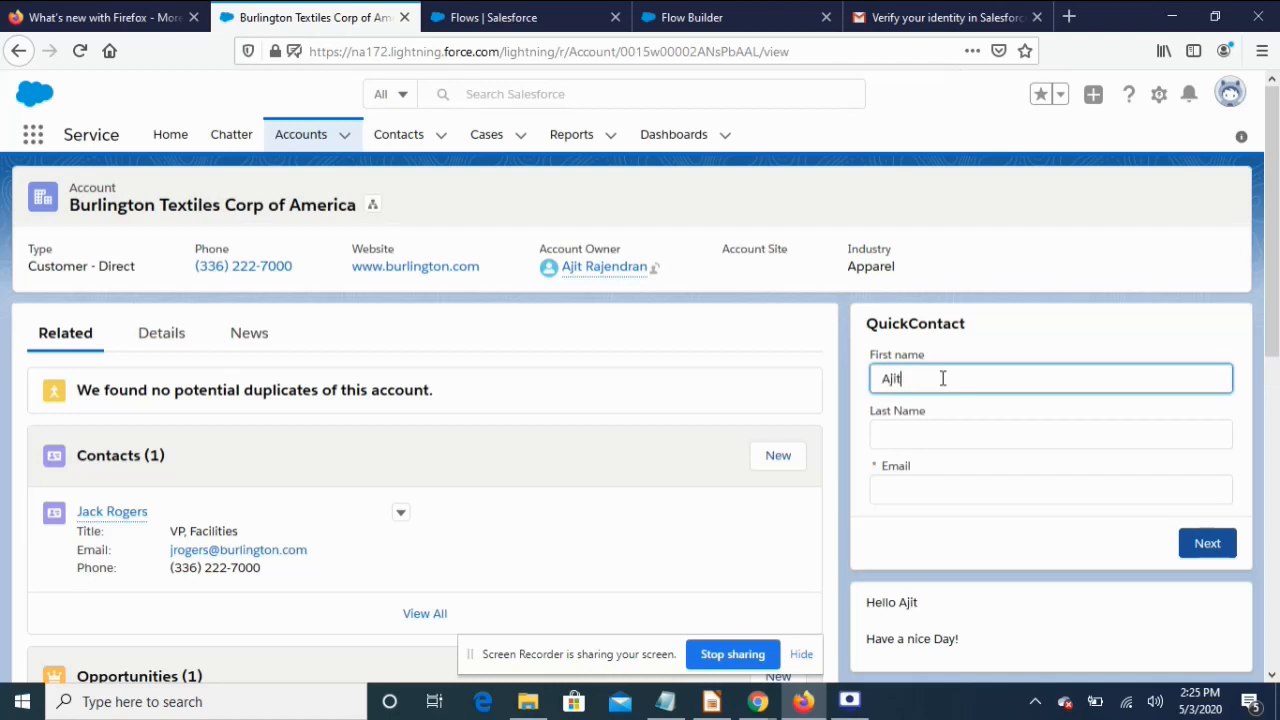
key("Tab")
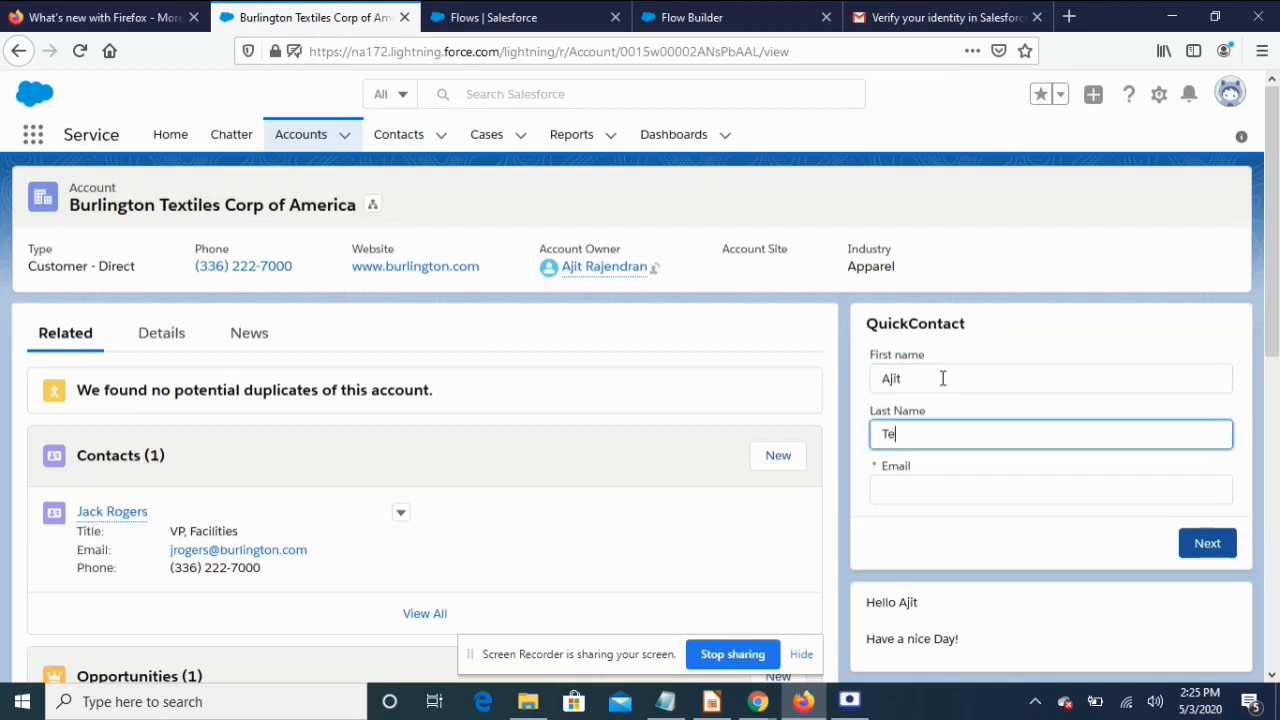
key("Tab")
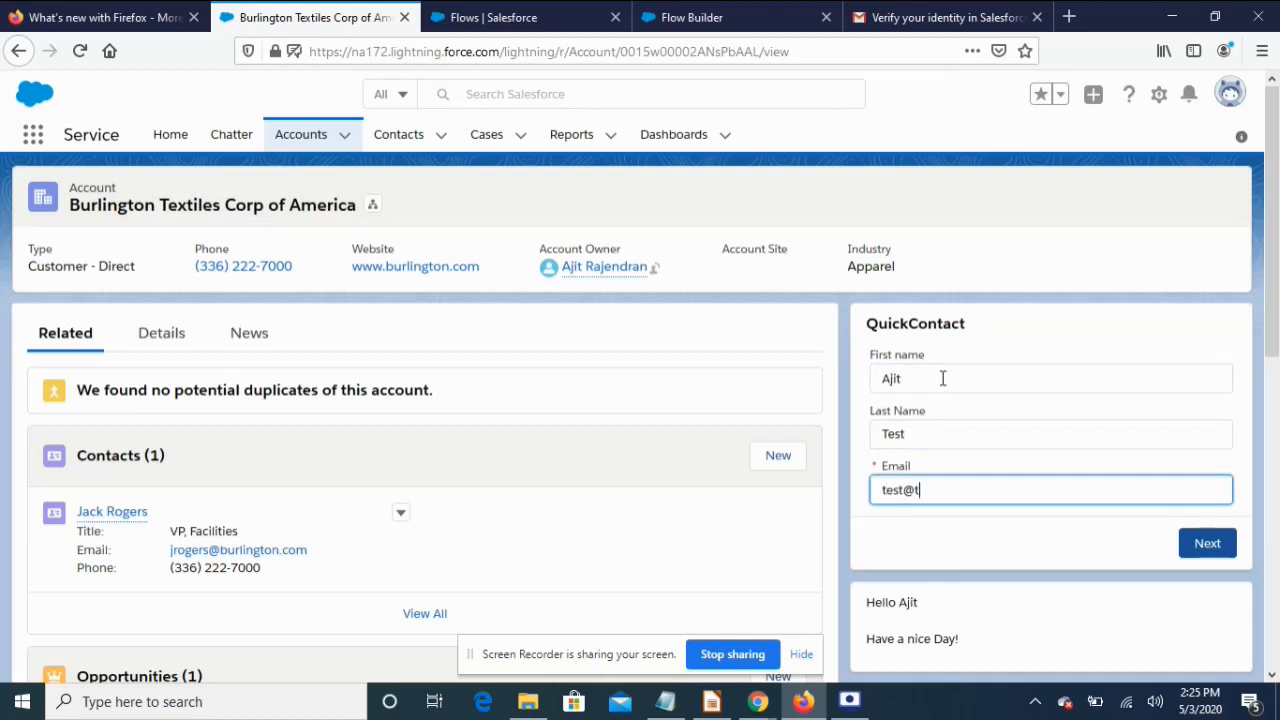
type("test@test1.com")
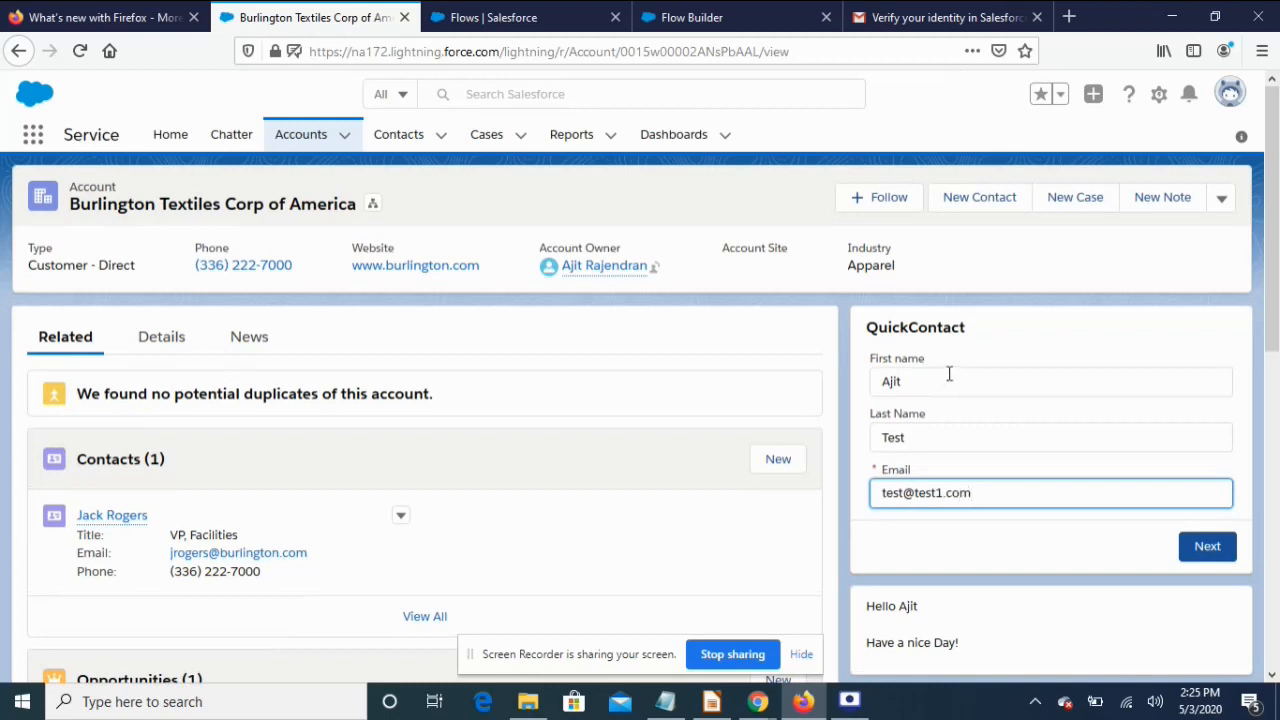
left_click(1207, 546)
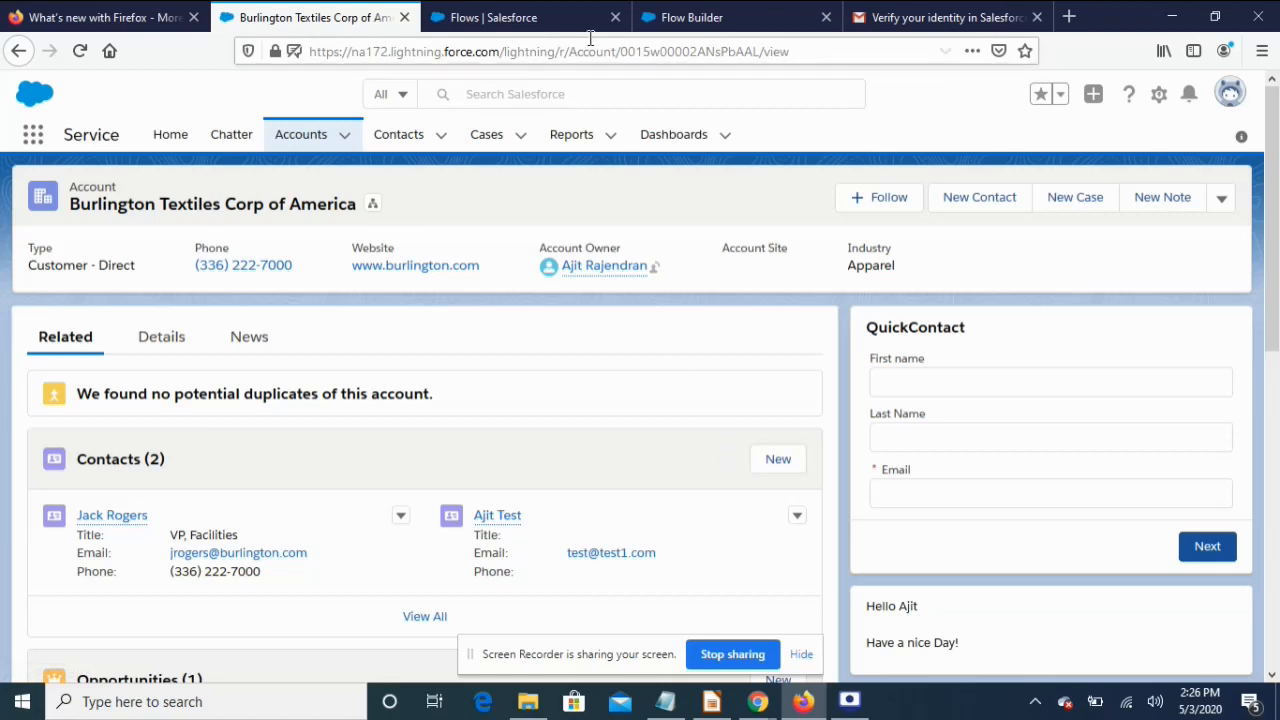
double_click(686, 52)
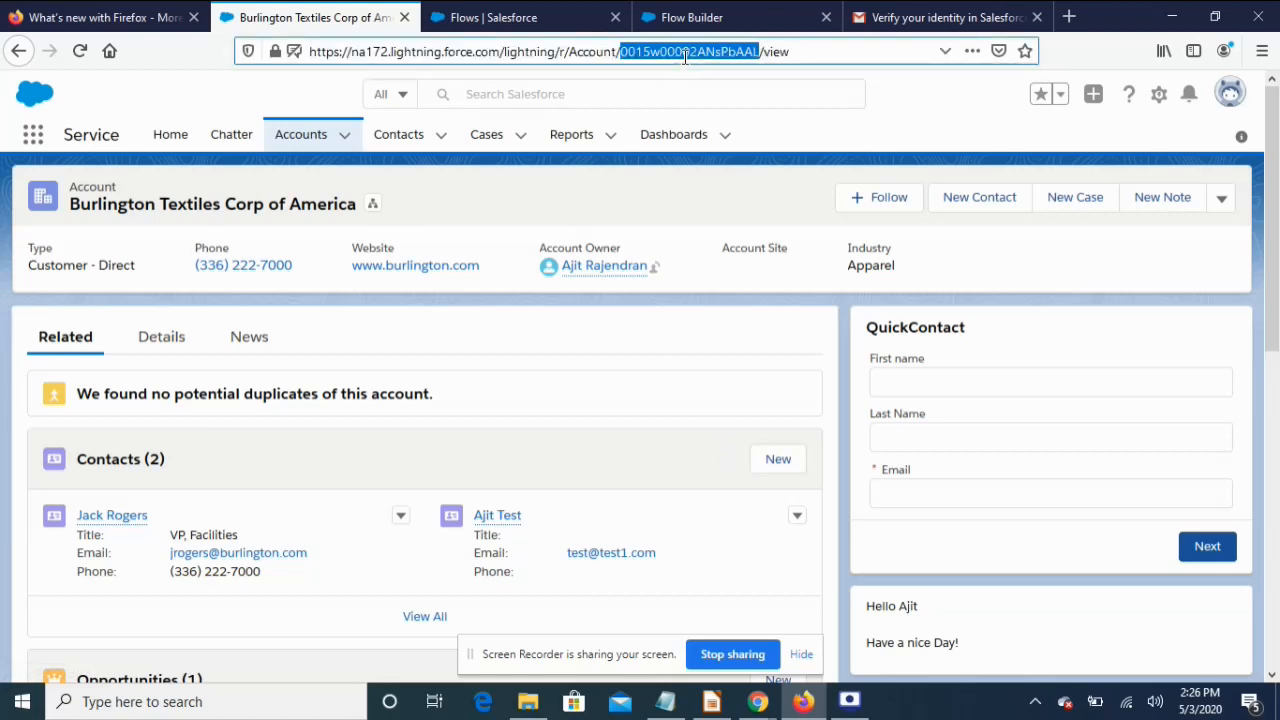